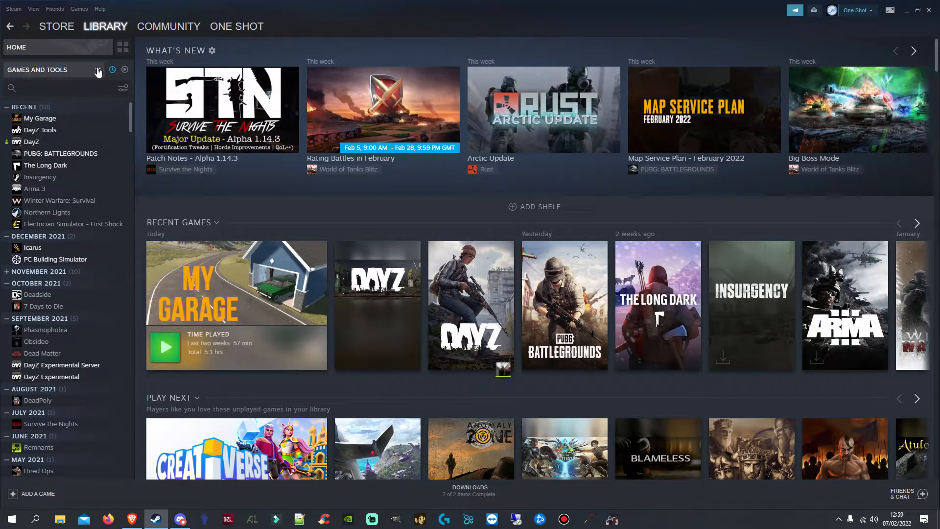
Search the Steam library for "dayz tools" and open the DayZ Tools page
click(82, 72)
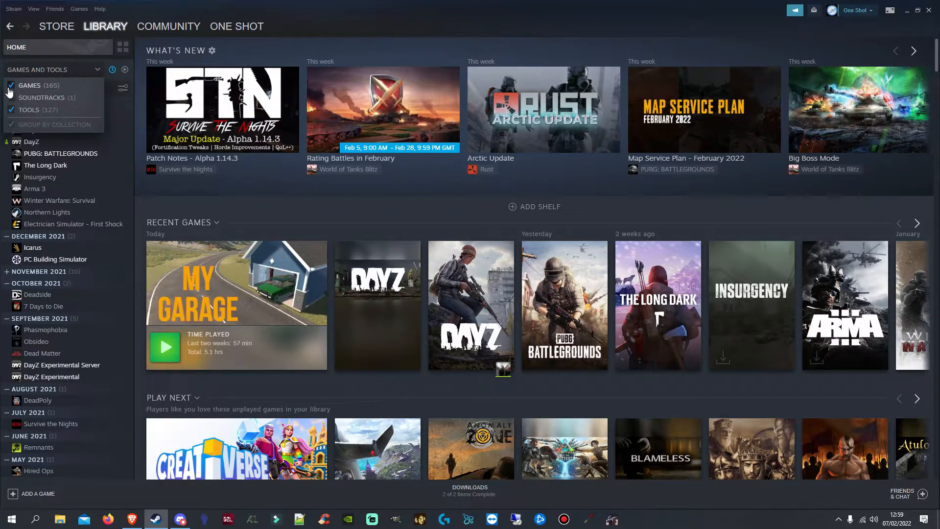
click(12, 109)
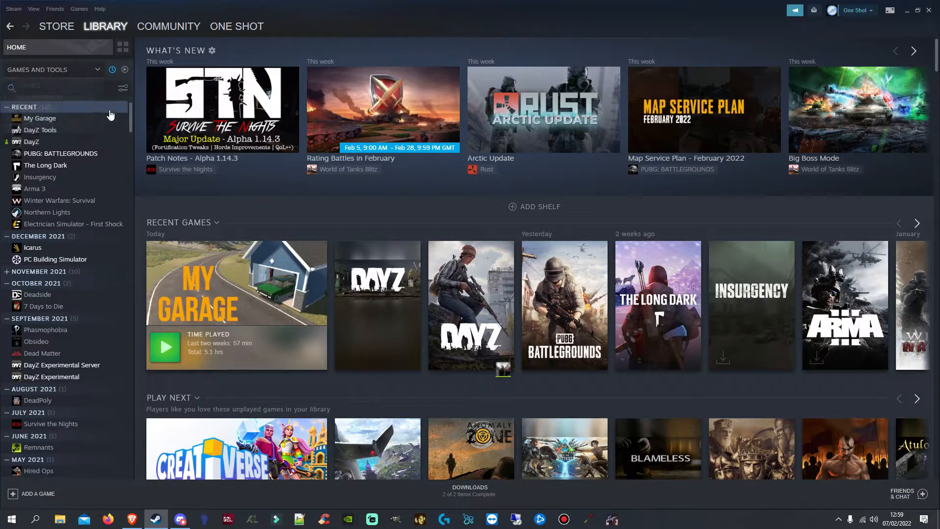
text(dayz tools)
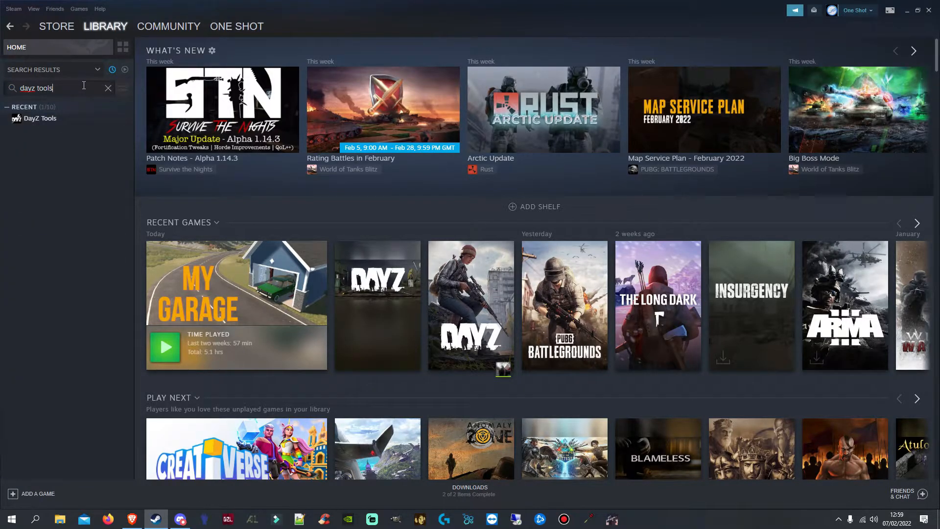
click(57, 120)
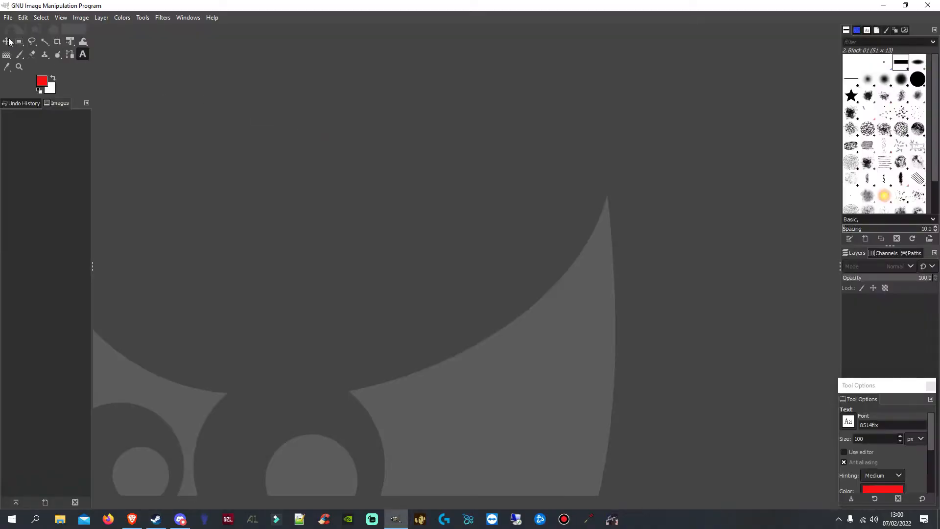
Switch to the Brave browser and examine the free downloads on the Mikero's Tools site from the search results
click(882, 5)
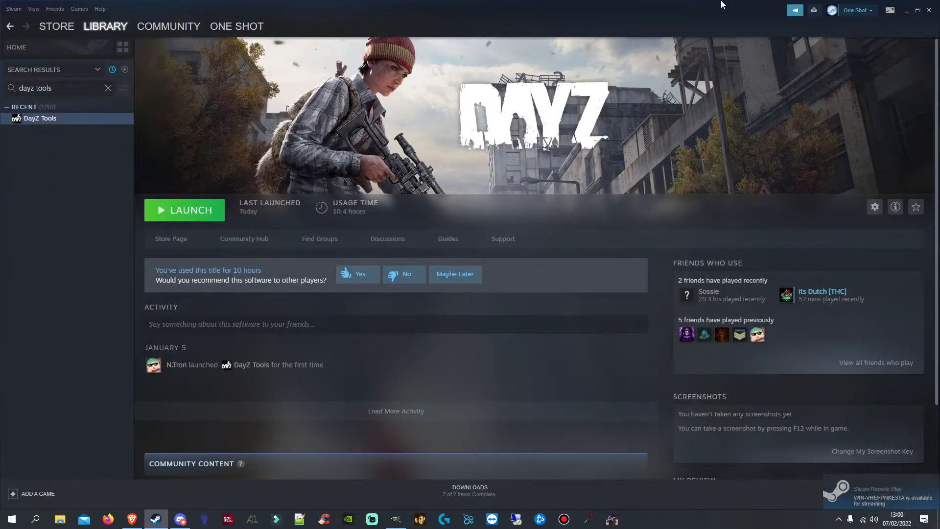
click(136, 520)
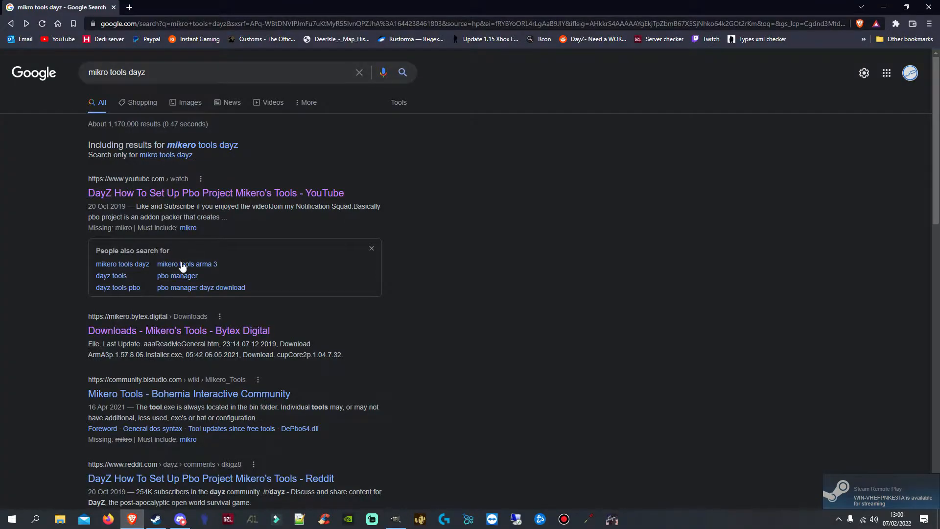
click(136, 337)
scroll(264, 137, down, 2)
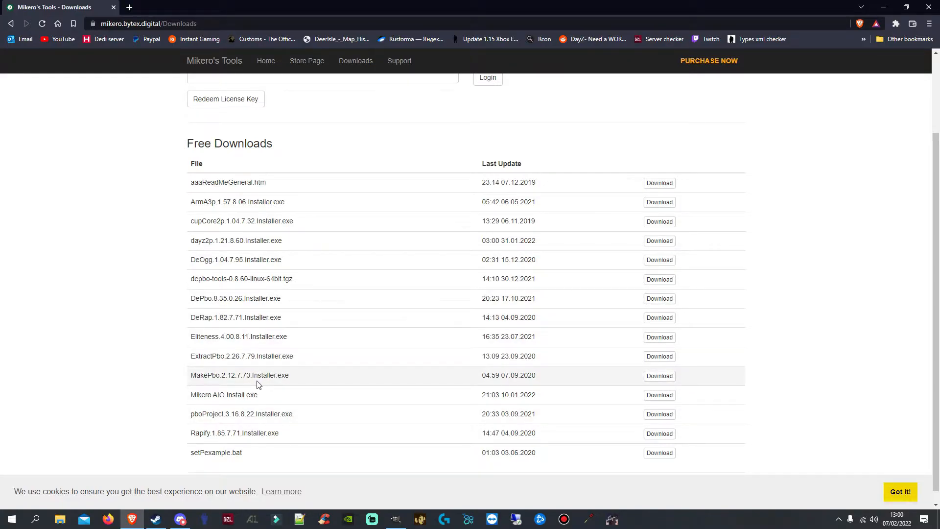
click(11, 24)
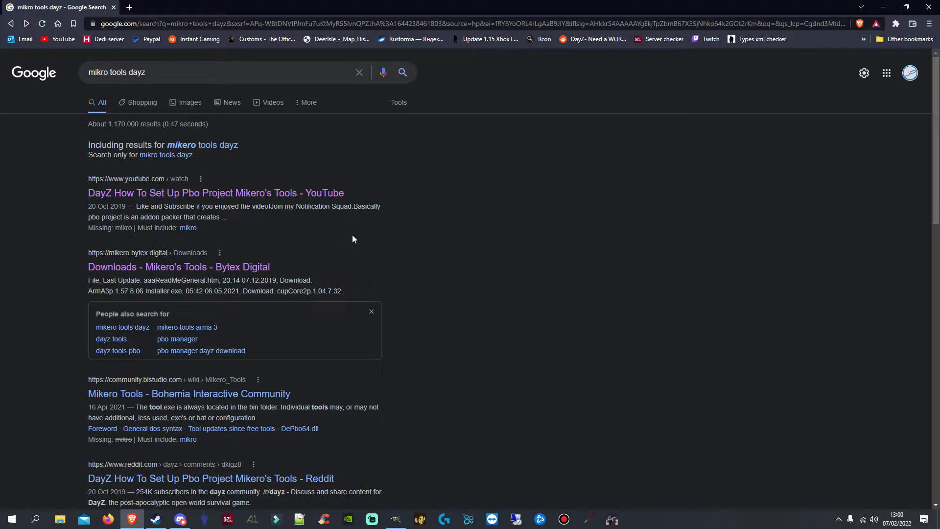
Switch to Steam and launch DayZ Tools with the Play DayZ Tools option
click(155, 519)
click(151, 209)
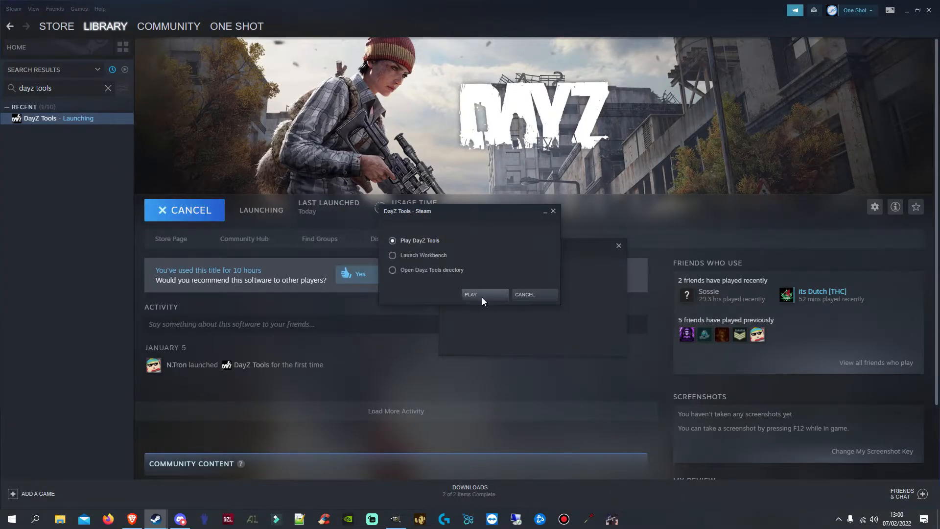
click(482, 297)
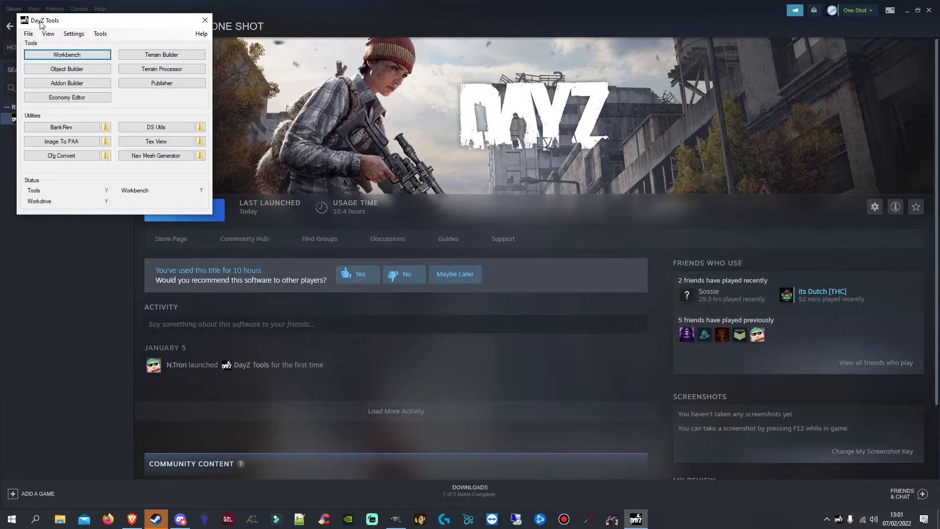
Dismount the P drive in DayZ Tools and allow Work Drive - DayZ to make changes
click(99, 34)
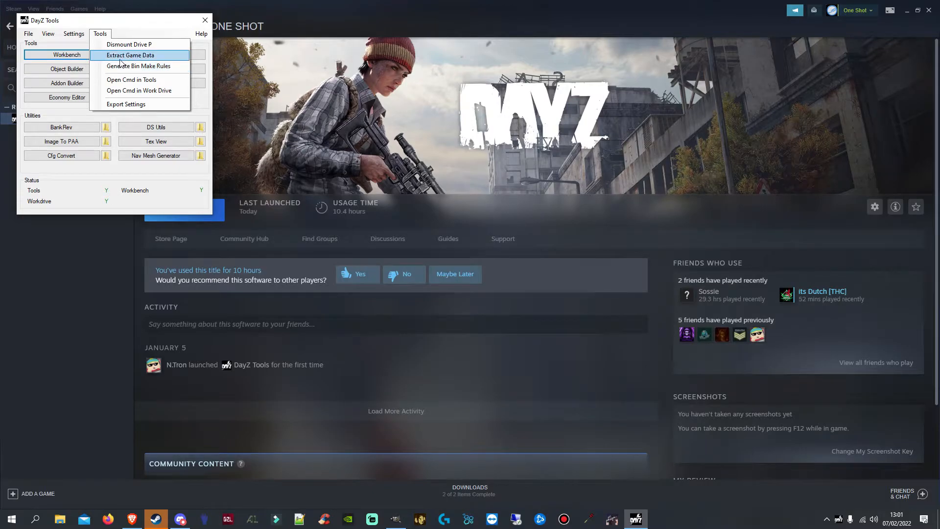
click(125, 45)
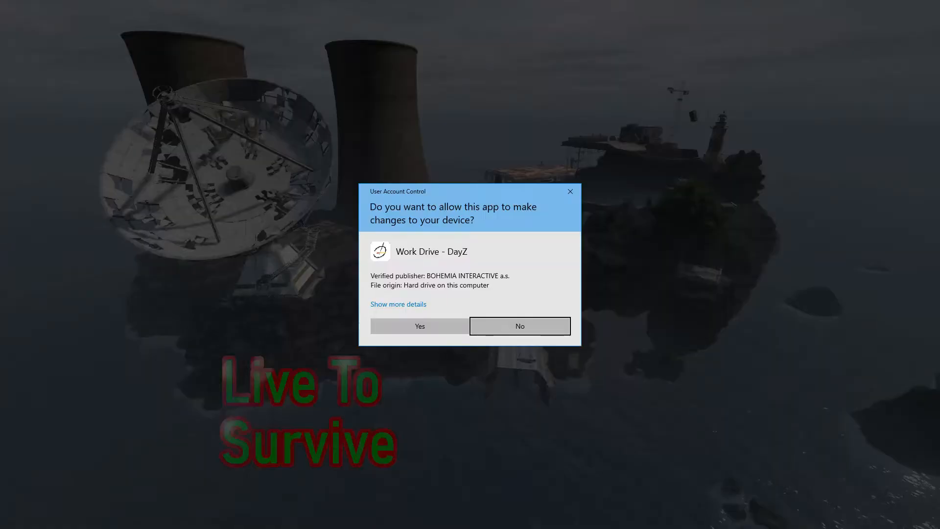
click(421, 323)
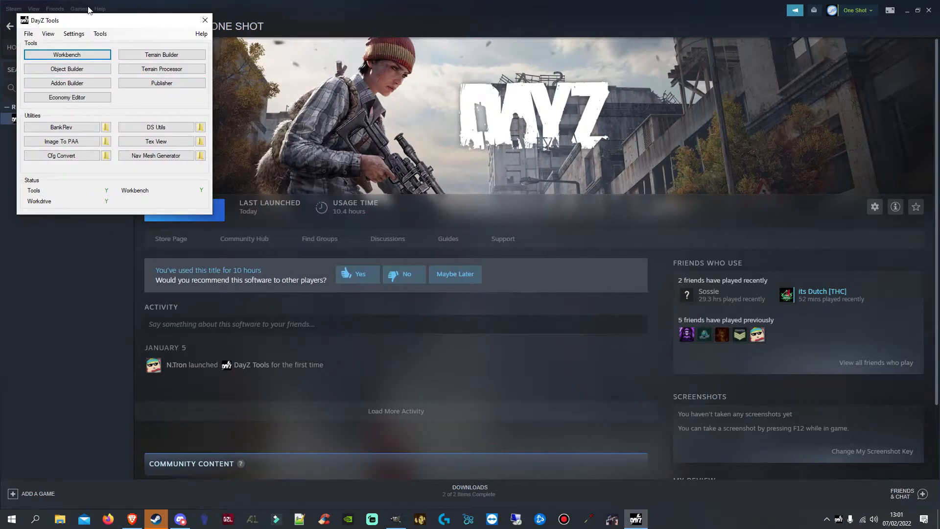
Mount the P drive in DayZ Tools and grant the Work Drive permission request
click(101, 35)
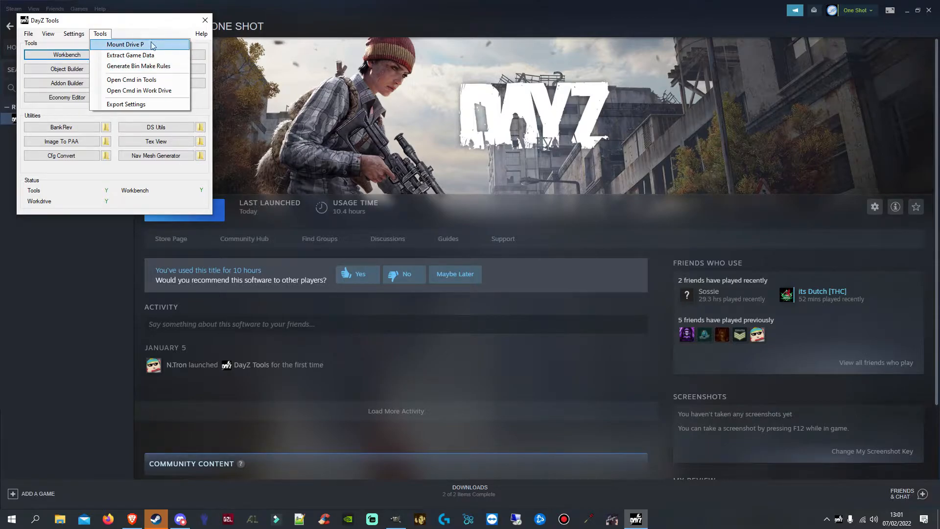
click(171, 33)
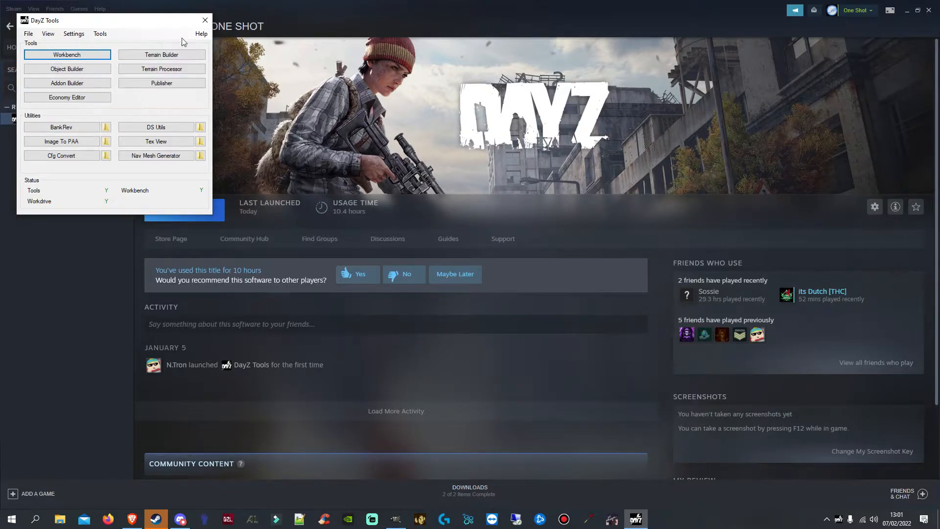
click(100, 33)
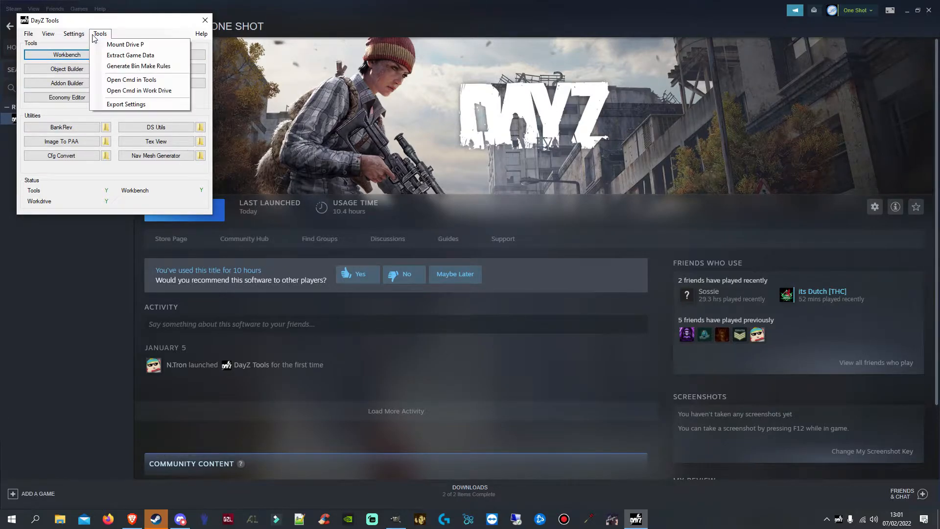
click(126, 44)
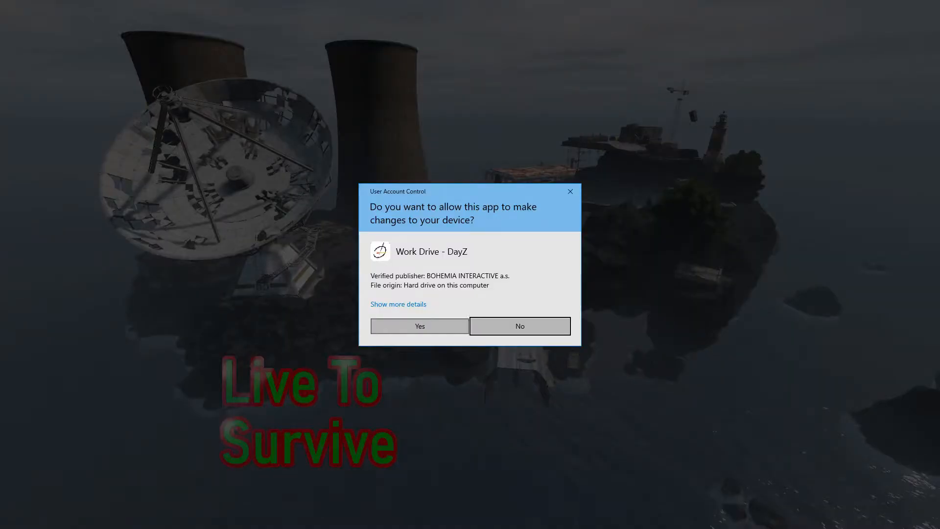
click(420, 325)
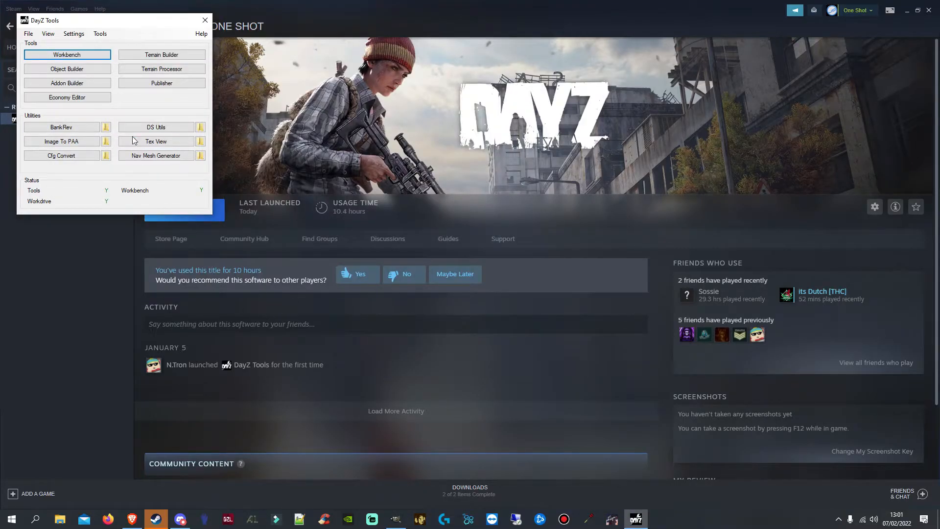
Switch to File Explorer and open Local Disk (P:) to show its folders
click(60, 520)
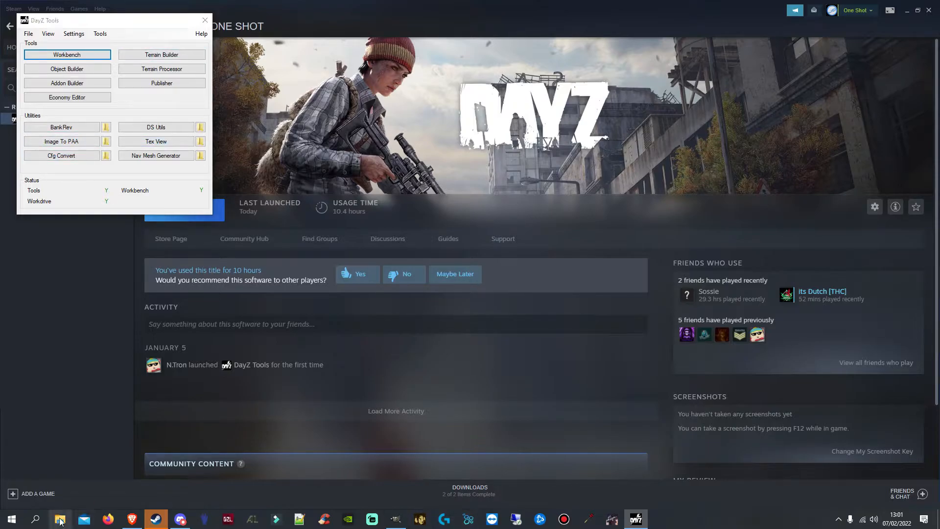
scroll(519, 346, down, 3)
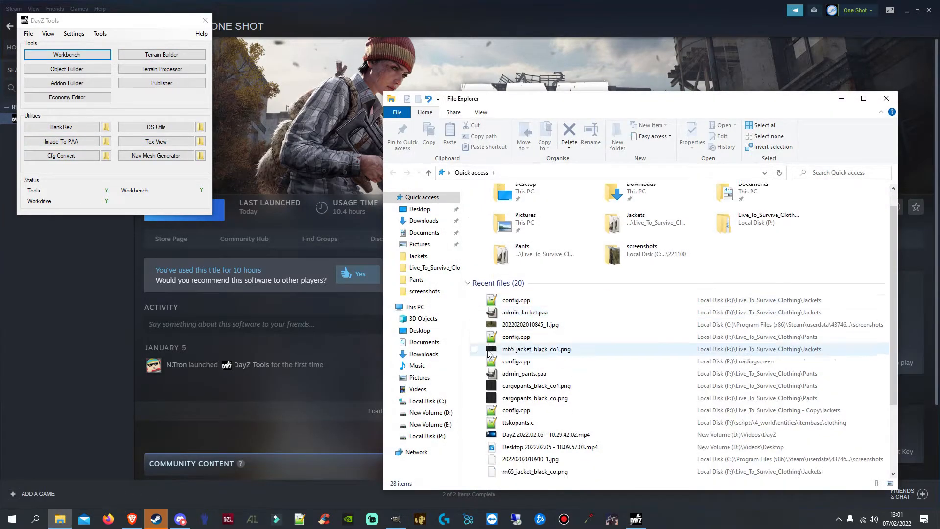
click(439, 439)
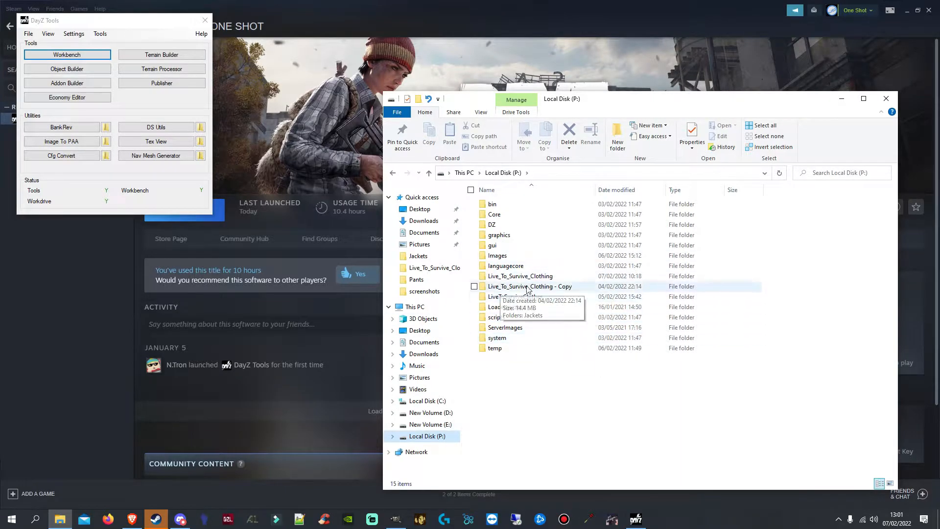
Return to DayZ Tools and review its General and Launcher settings, closing them without applying changes
click(88, 327)
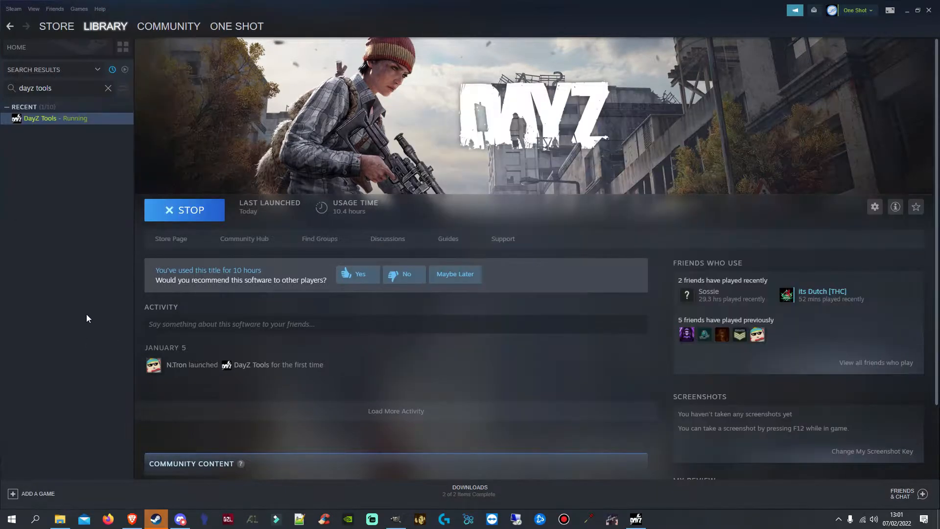
mouse_move(125, 521)
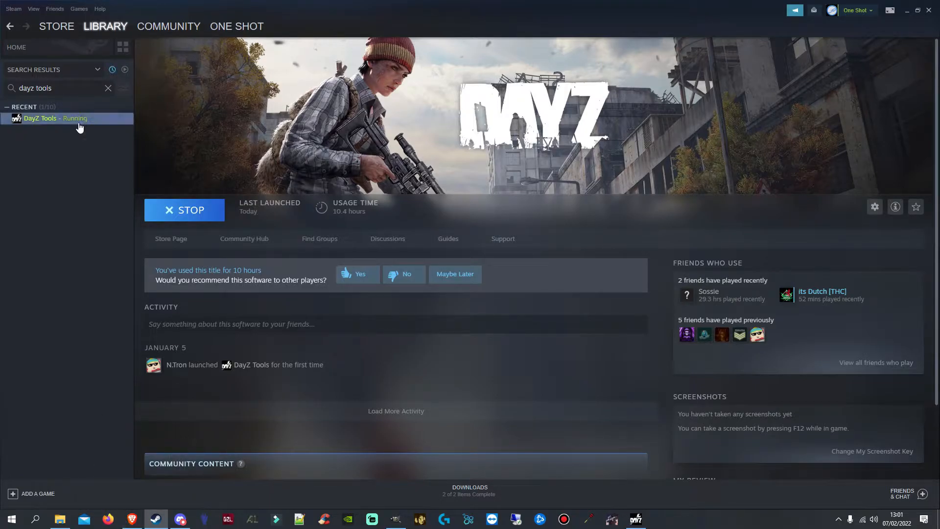
click(636, 519)
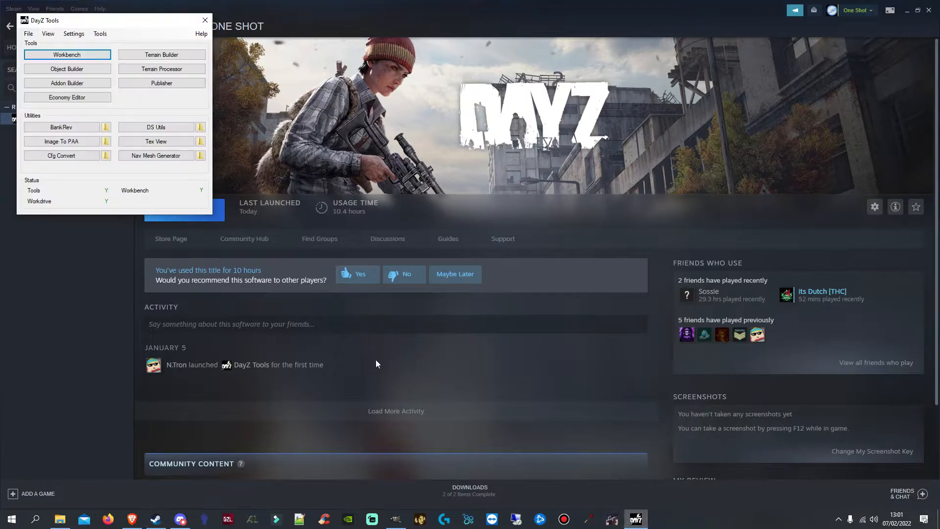
click(74, 33)
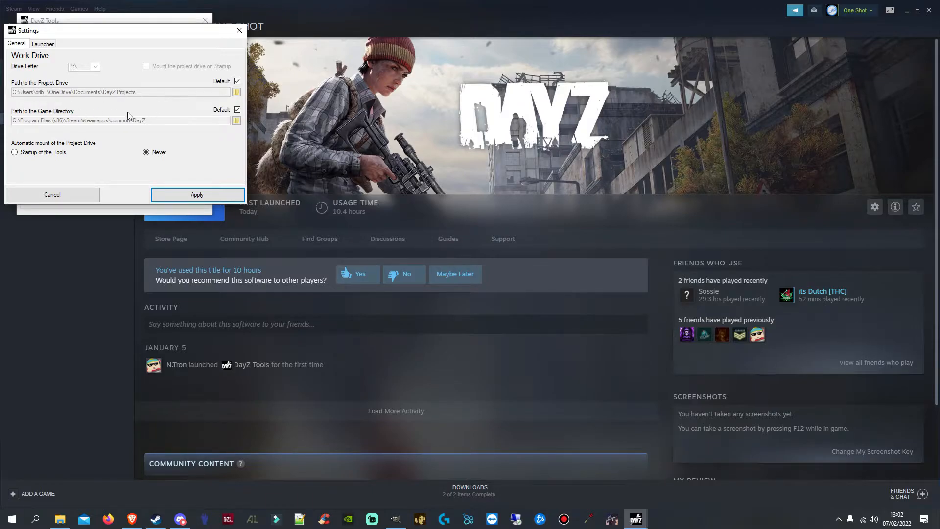
click(44, 44)
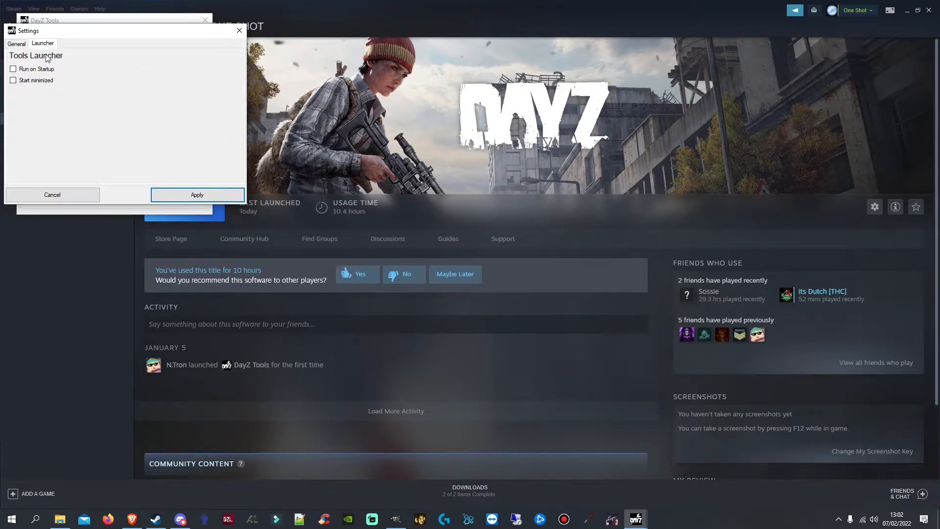
click(52, 195)
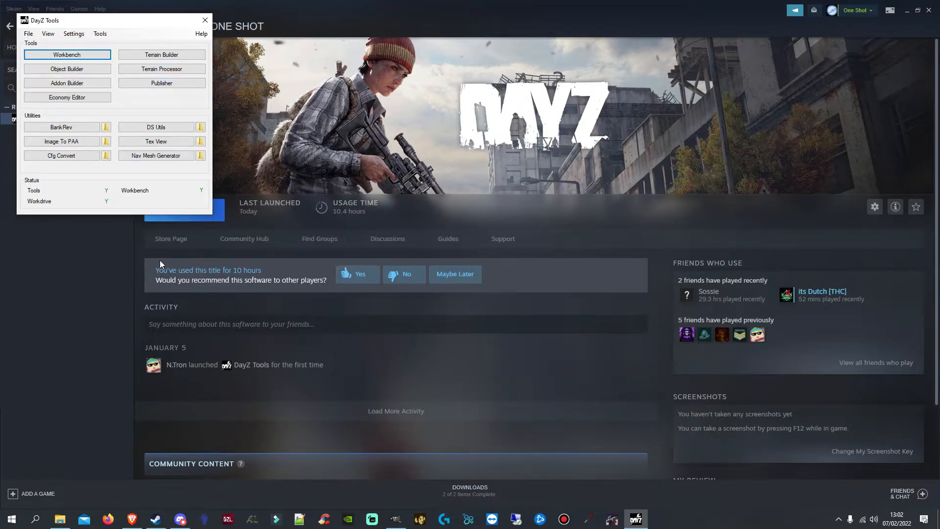
Switch to File Explorer and open the Live_To_Survive_Clothing folder on the P drive
click(60, 520)
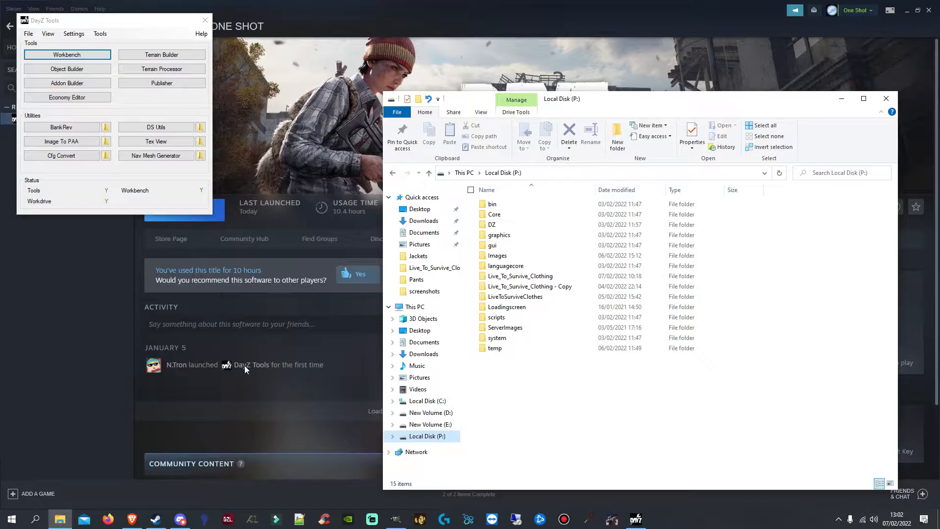
click(514, 277)
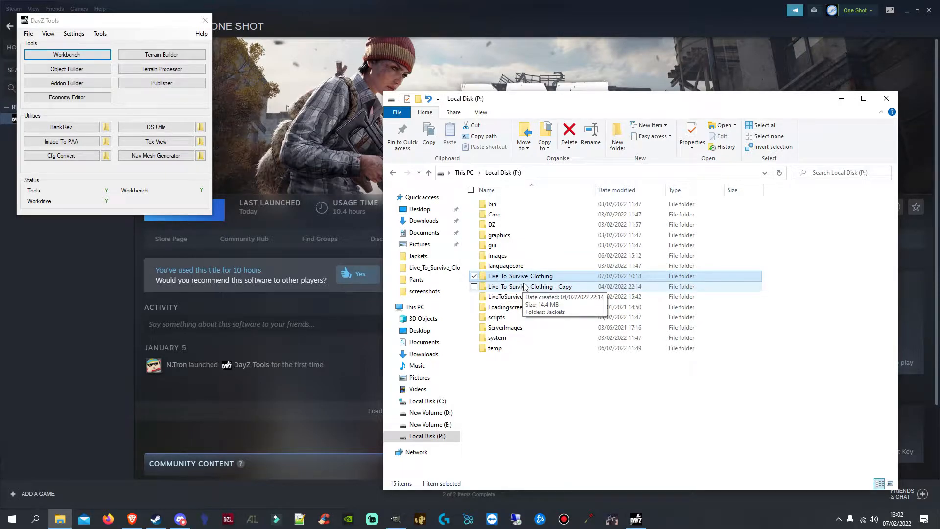
double_click(539, 276)
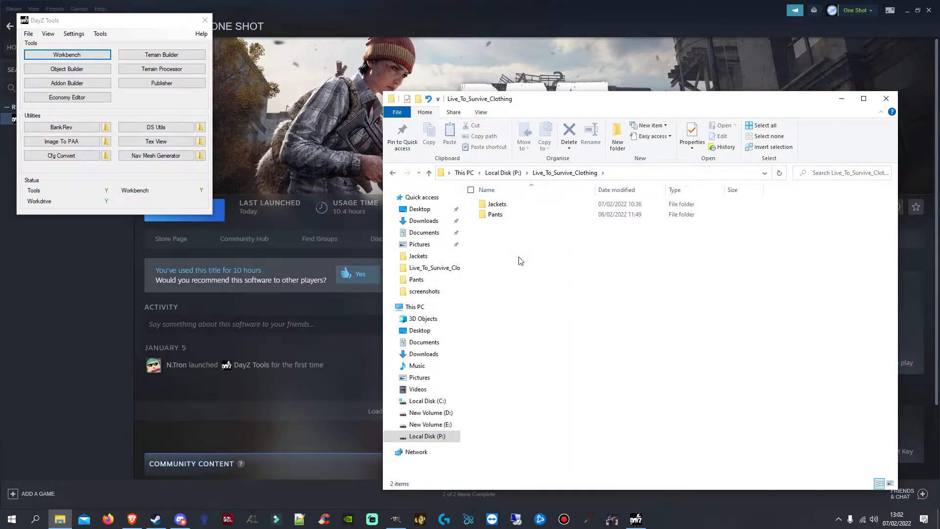
Create a new folder named Hats inside Live_To_Survive_Clothing, alongside Jackets and Pants
click(494, 214)
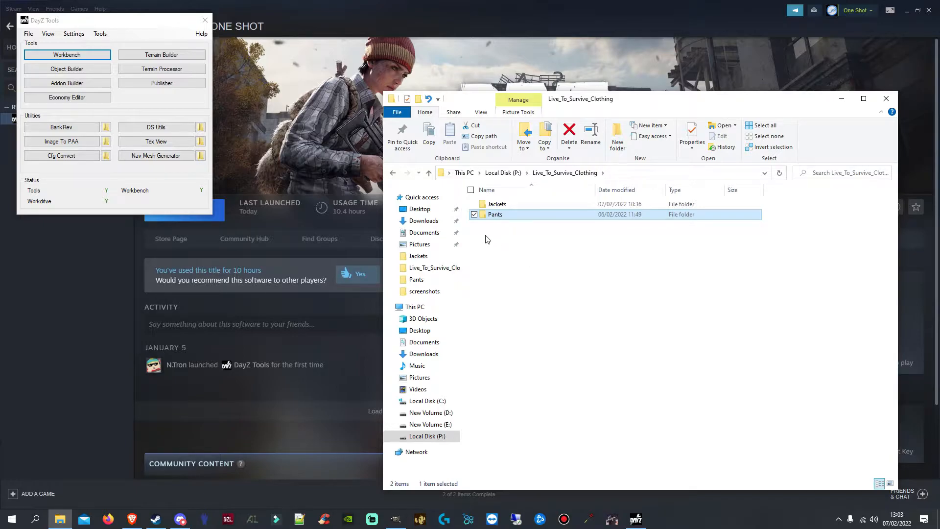
right_click(505, 234)
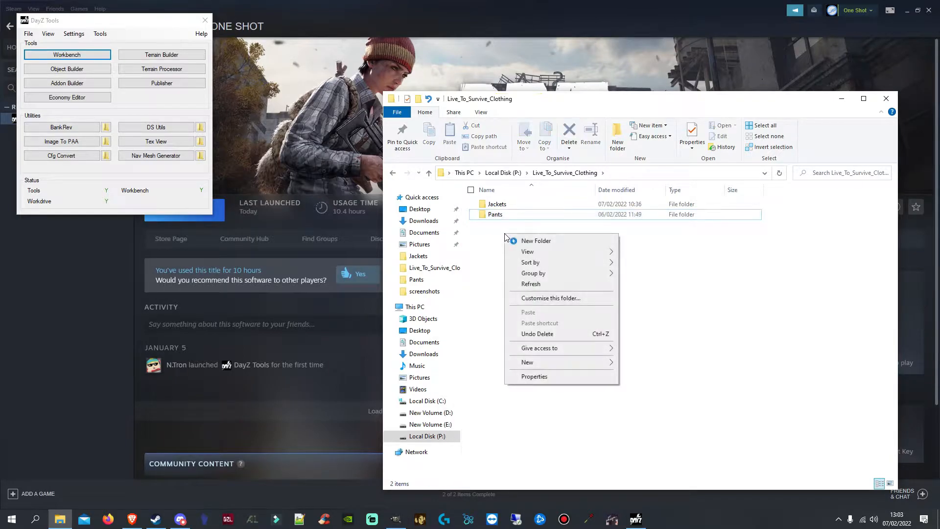
mouse_move(541, 363)
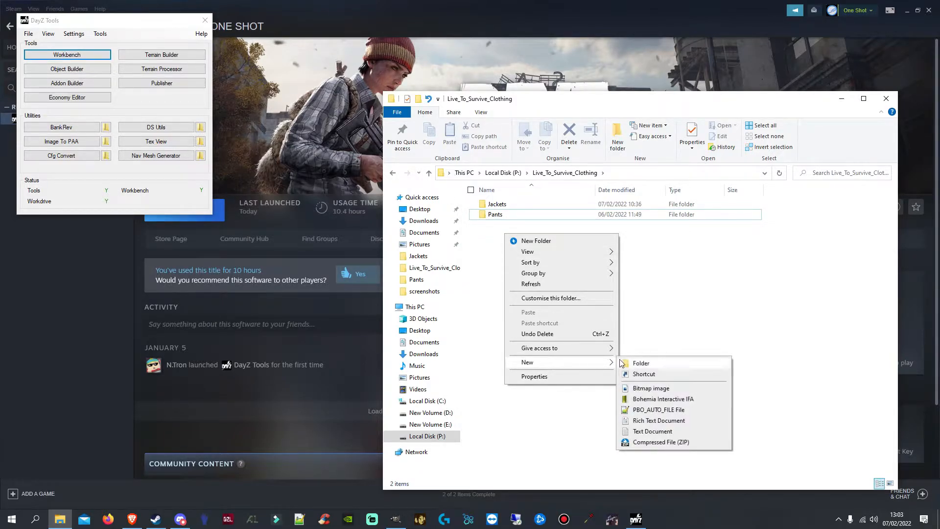
click(636, 363)
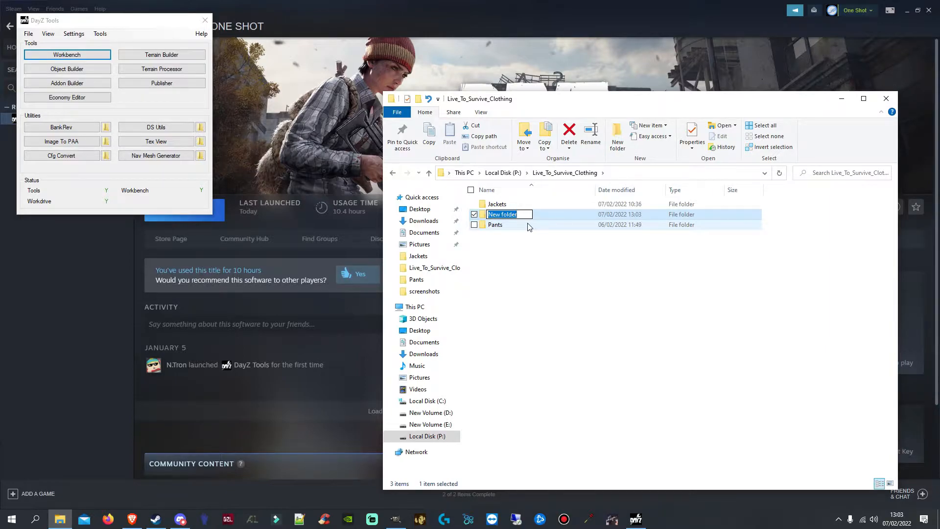
text(Hats)
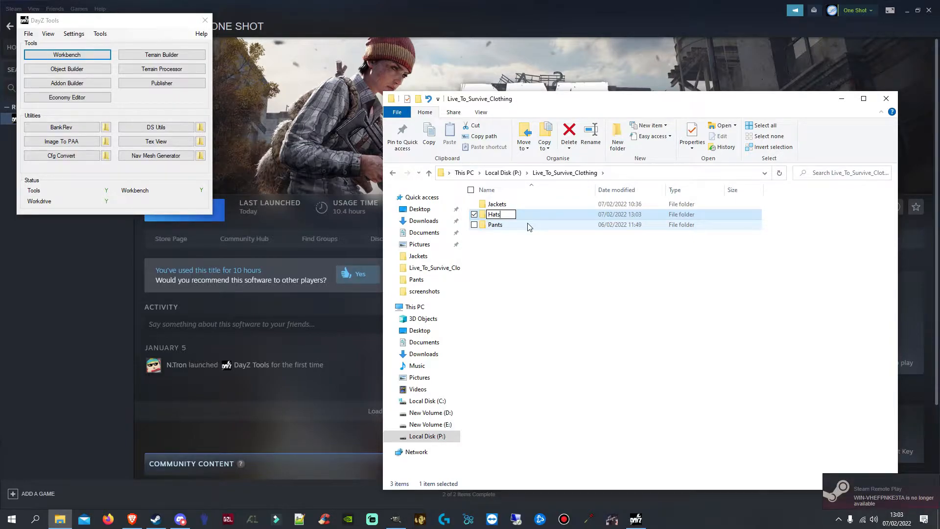
Name the new folder Caps instead of Hats
key(BackSpace)
key(BackSpace)
key(BackSpace)
key(BackSpace)
text(cap)
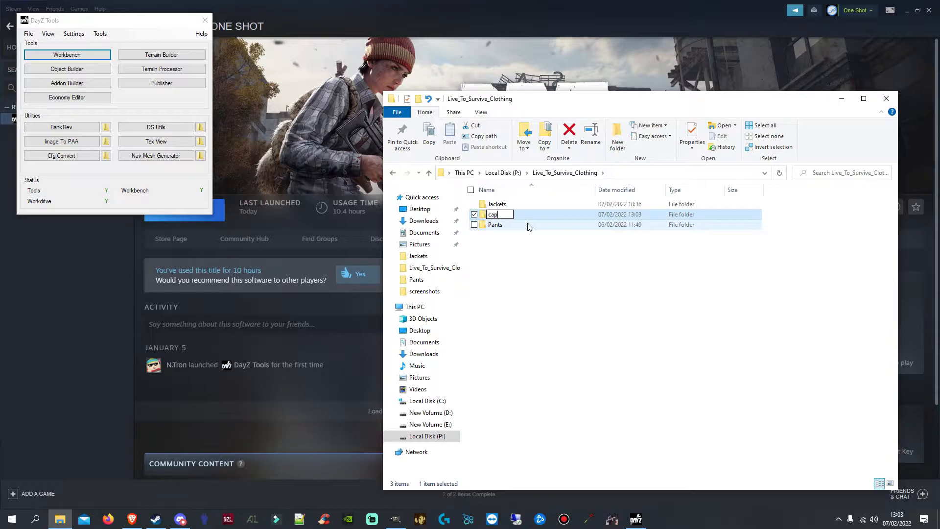
text(s)
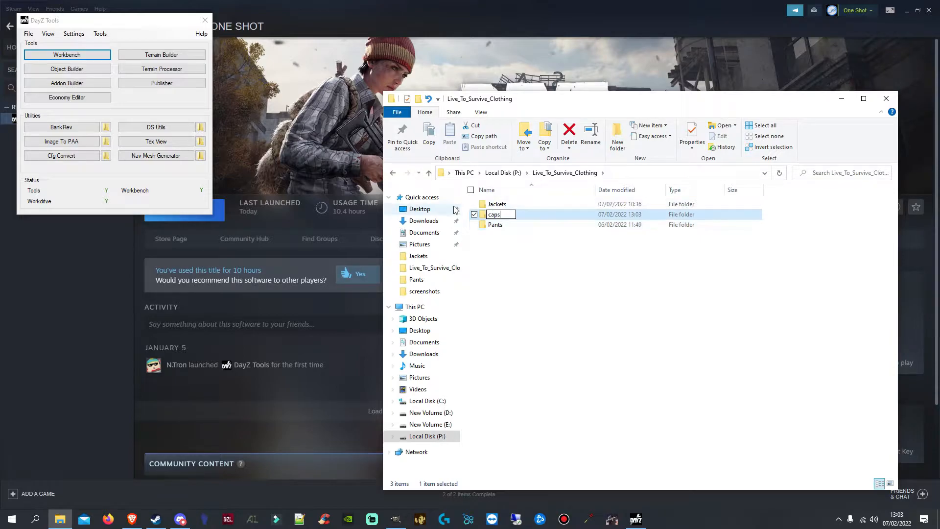
key(BackSpace)
key(BackSpace)
key(BackSpace)
key(BackSpace)
text(Caps)
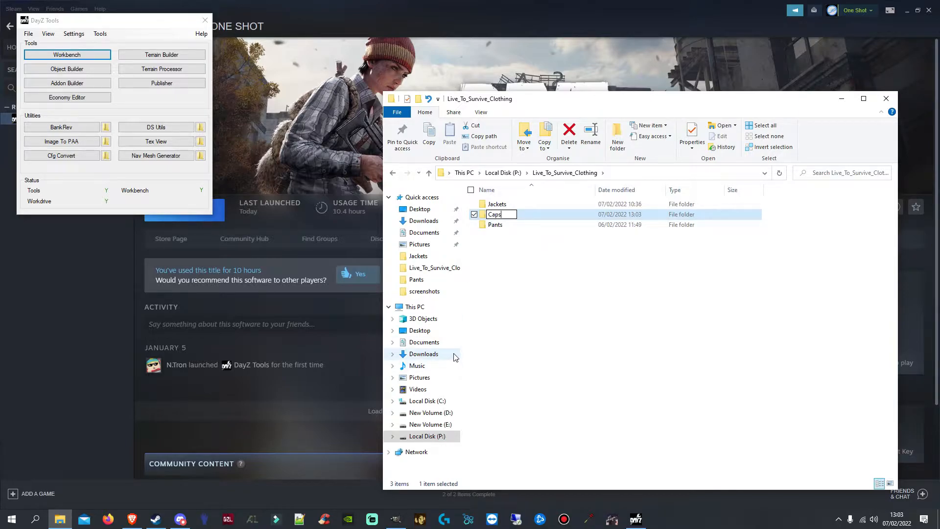
key(Return)
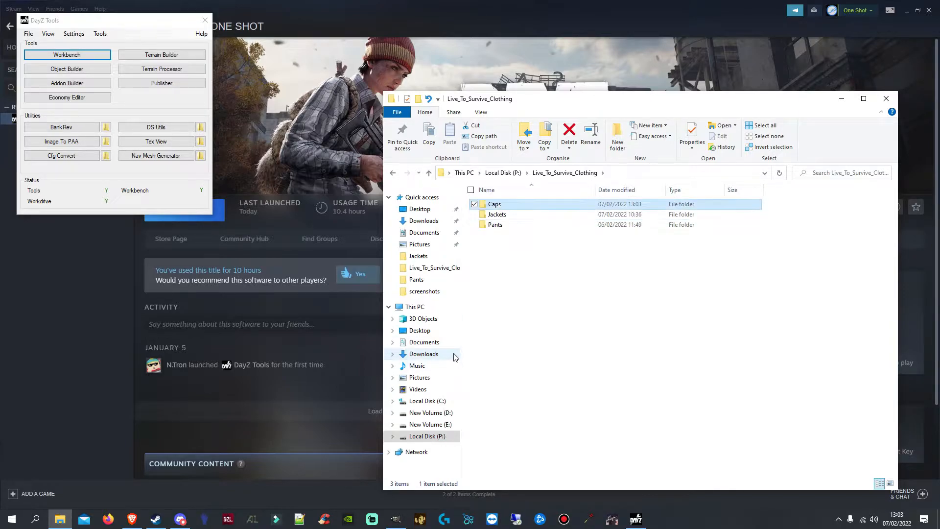
Create a folder named modfolder in the root of Local Disk (P:) and delete it again
click(552, 174)
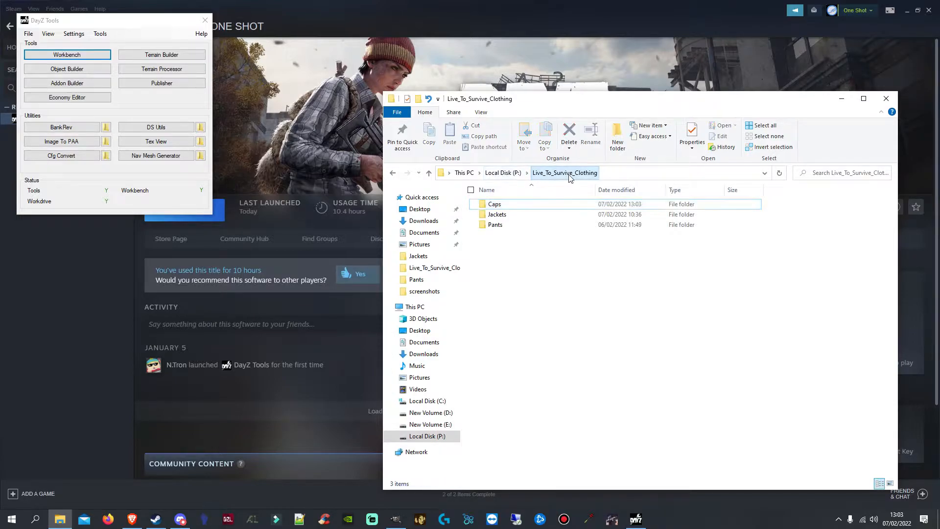
click(491, 174)
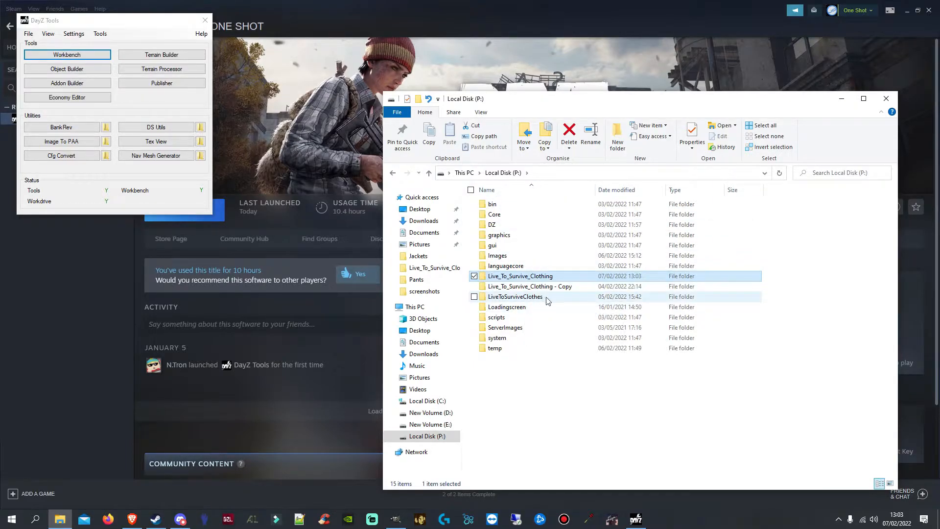
right_click(554, 416)
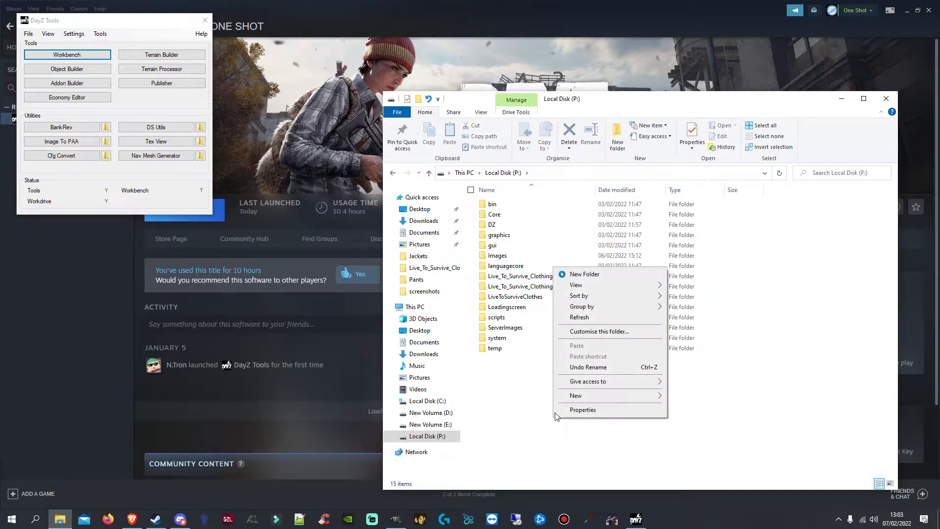
mouse_move(588, 396)
click(688, 398)
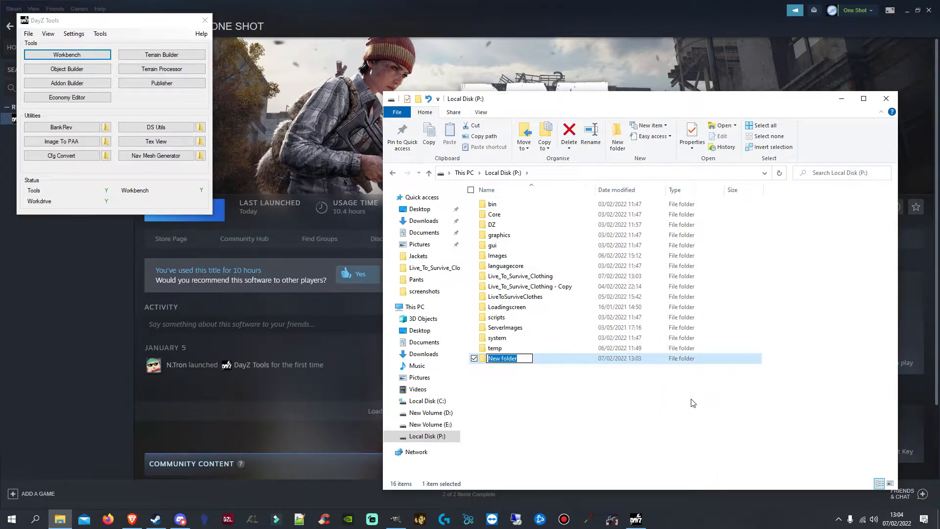
text(modfolder)
key(Return)
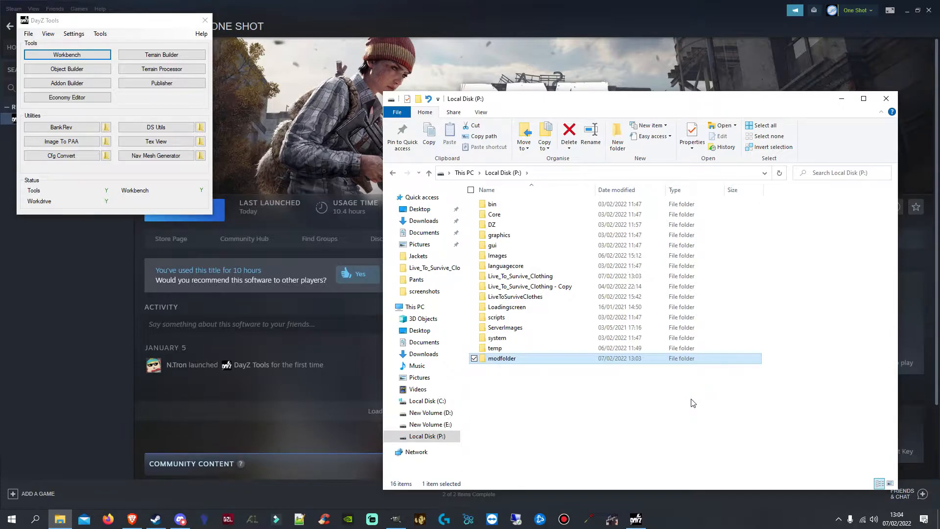
right_click(499, 360)
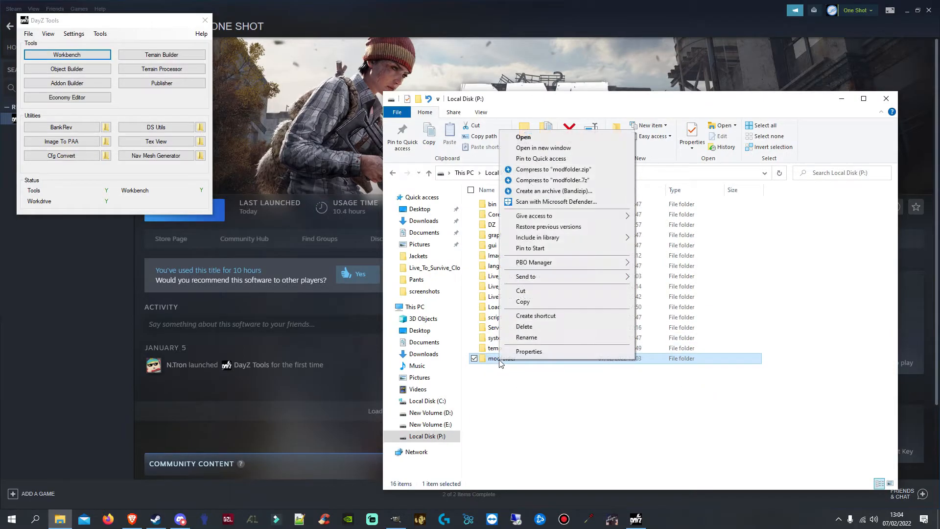
click(525, 328)
Open the LiveToSurviveClothes folder on the P drive and examine the packed and signed files in its addons folder
click(499, 297)
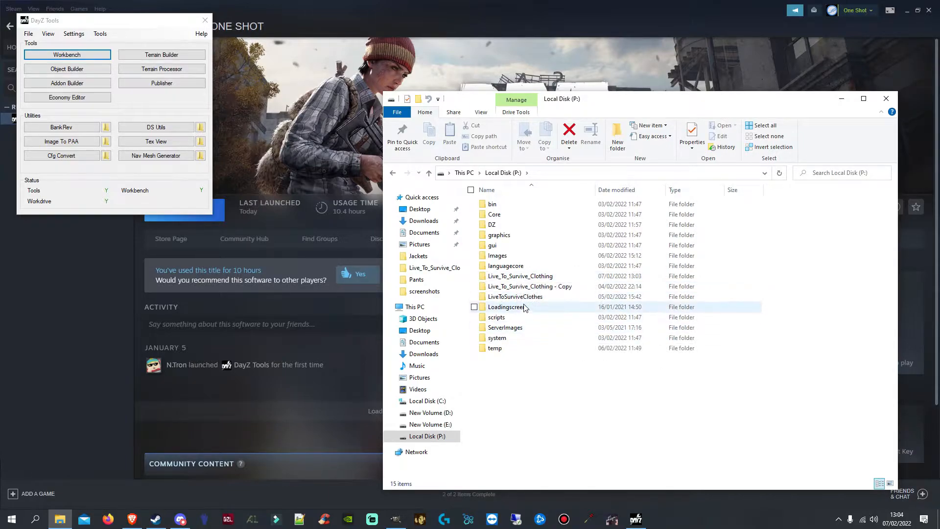
click(499, 297)
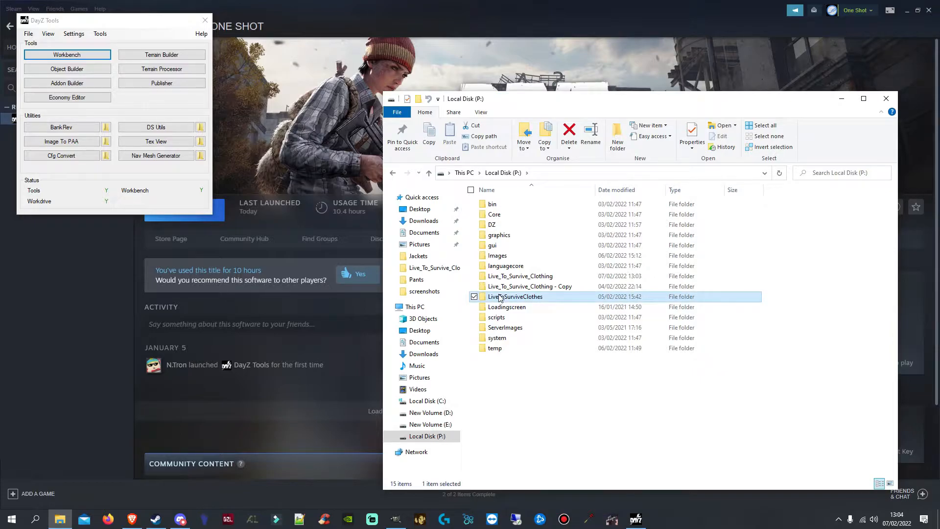
double_click(500, 297)
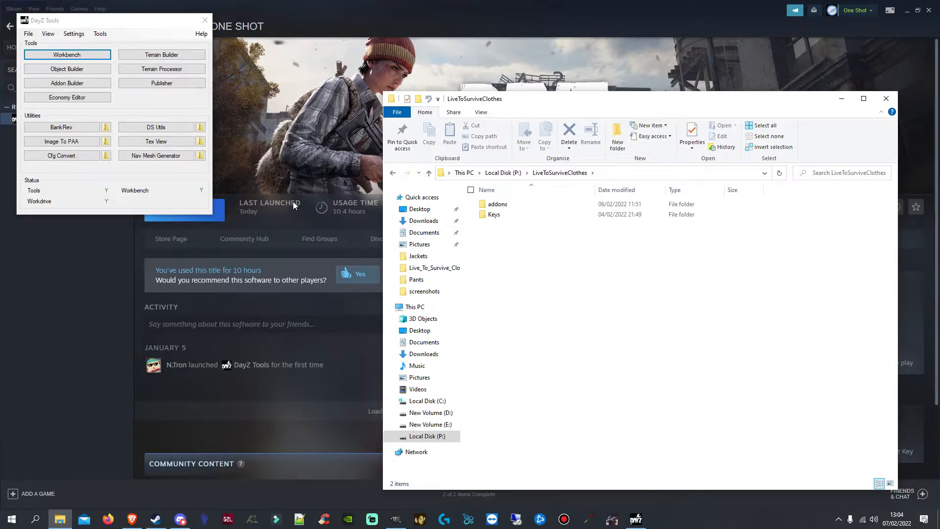
double_click(498, 205)
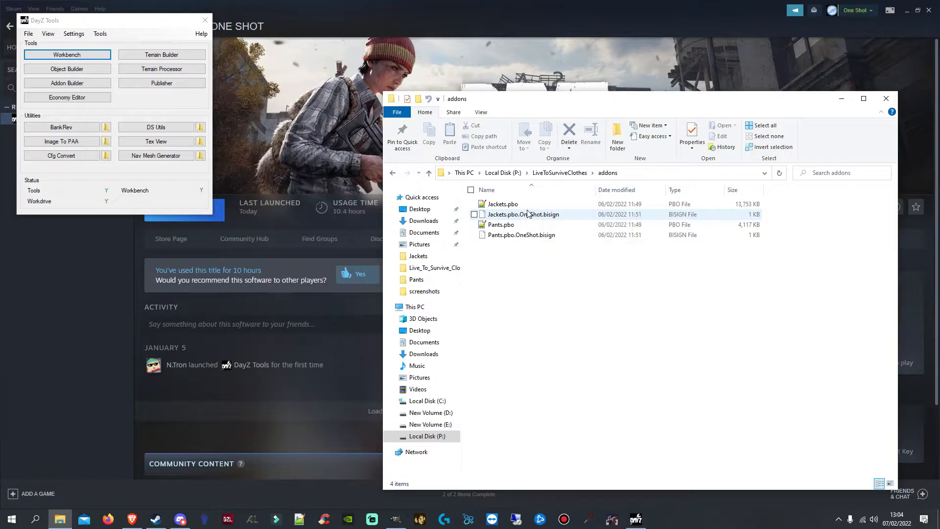
click(559, 173)
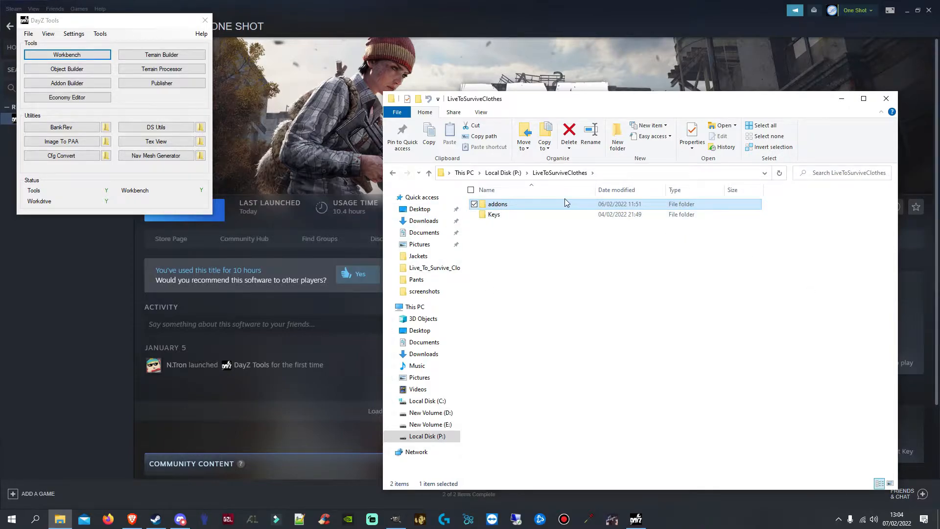
double_click(509, 207)
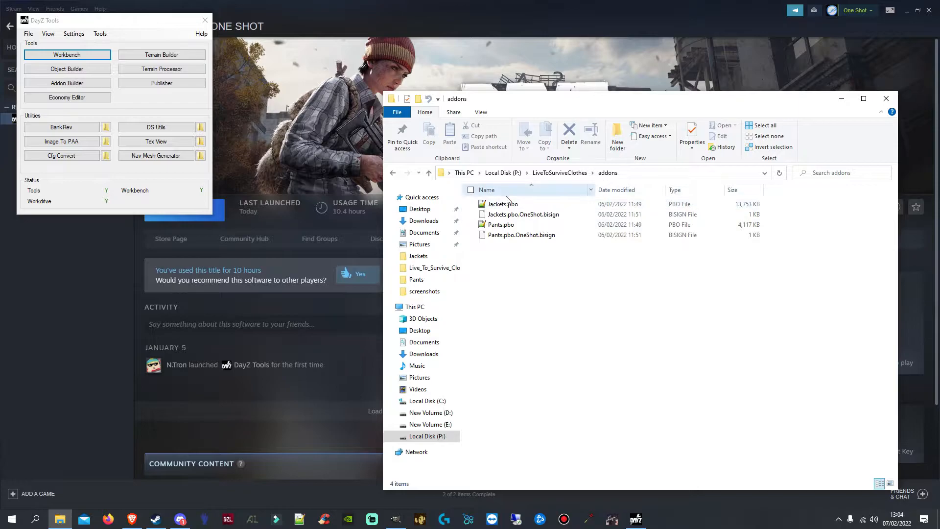
click(560, 173)
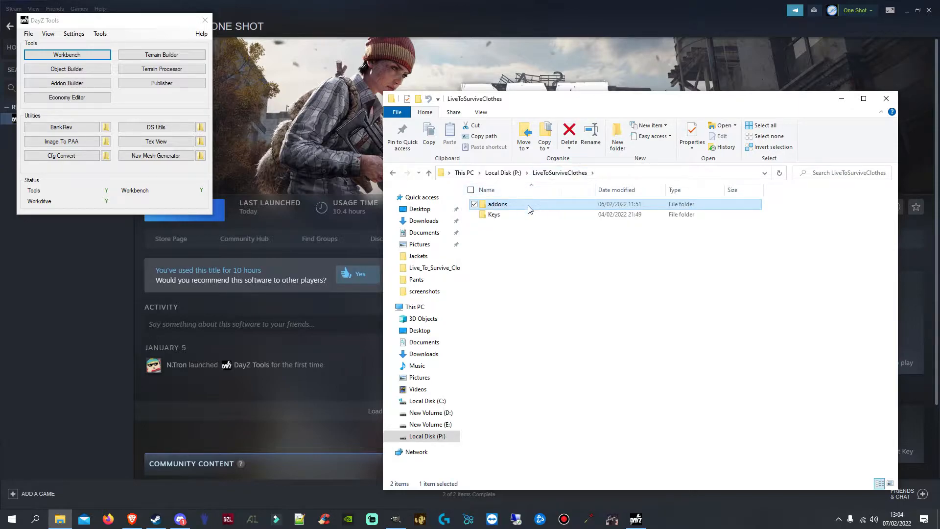
Examine the Keys folder inside LiveToSurviveClothes, and return to the root of Local Disk (P:)
mouse_move(505, 221)
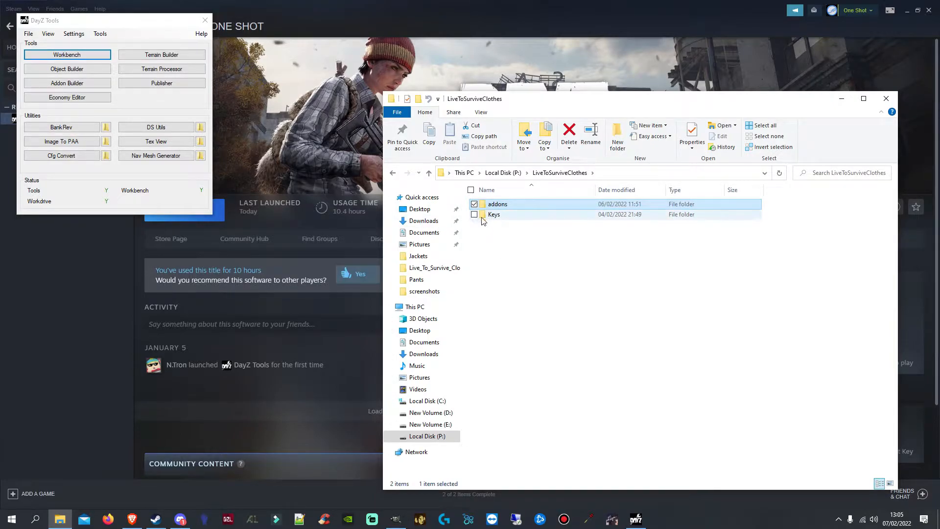
click(500, 220)
double_click(500, 222)
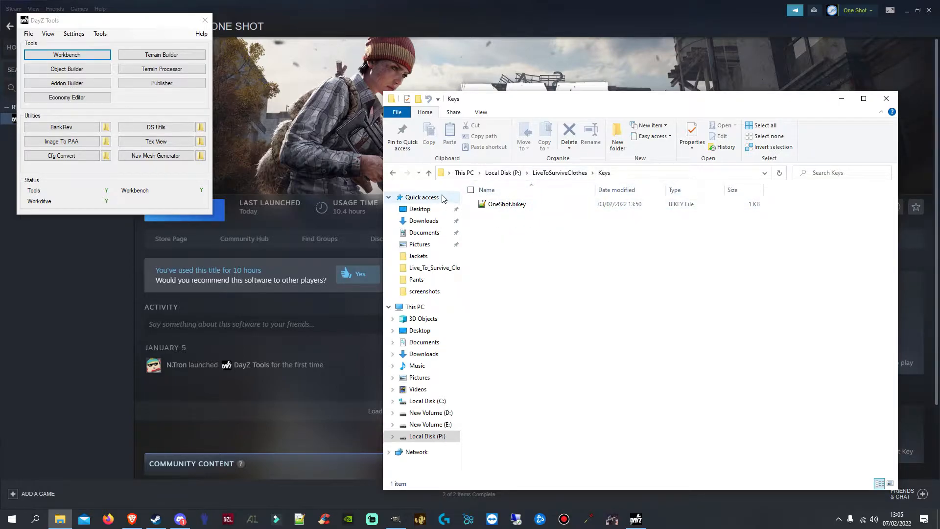
click(554, 174)
click(500, 174)
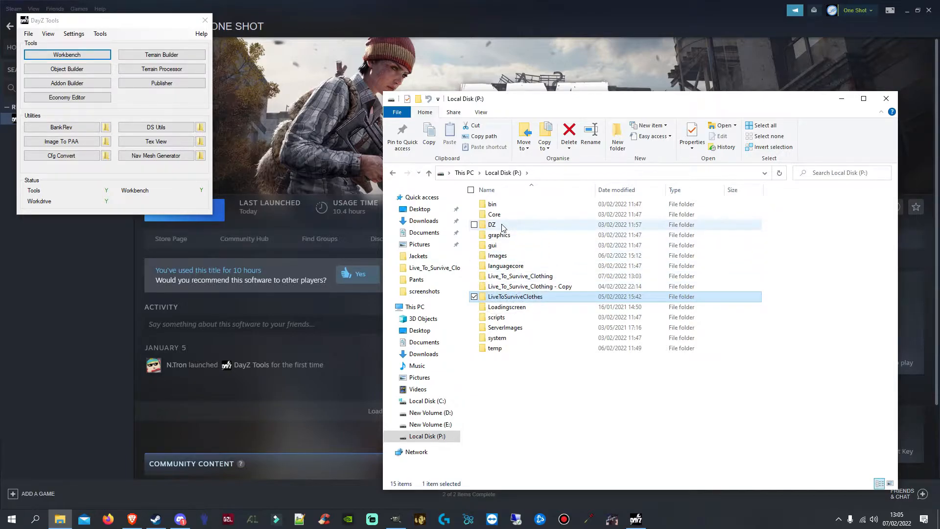
Look inside the Caps folder of Live_To_Survive_Clothing, and go back to the root of the P drive
double_click(532, 277)
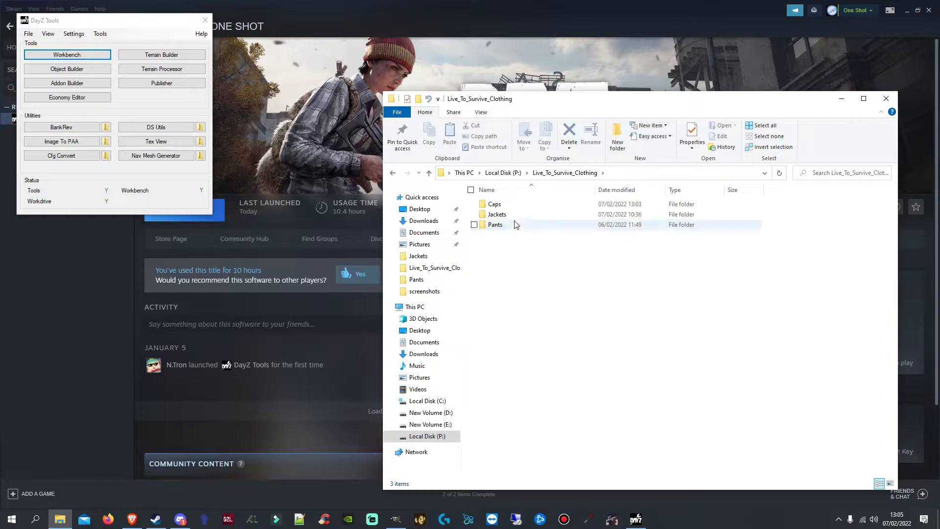
click(497, 204)
double_click(501, 203)
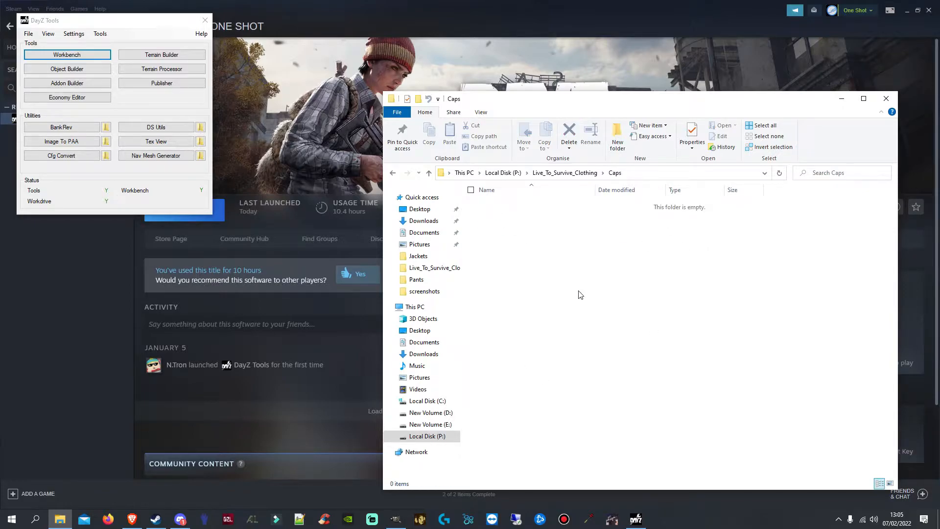
click(579, 173)
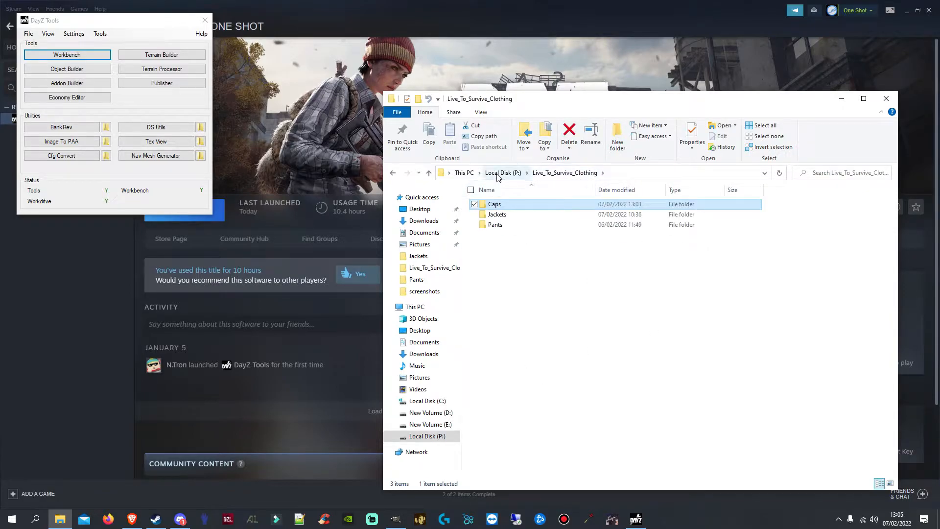
click(502, 173)
Open config.cpp from Live_To_Survive_Clothing\Jackets in Notepad++, copy its entire contents and close the file
double_click(514, 279)
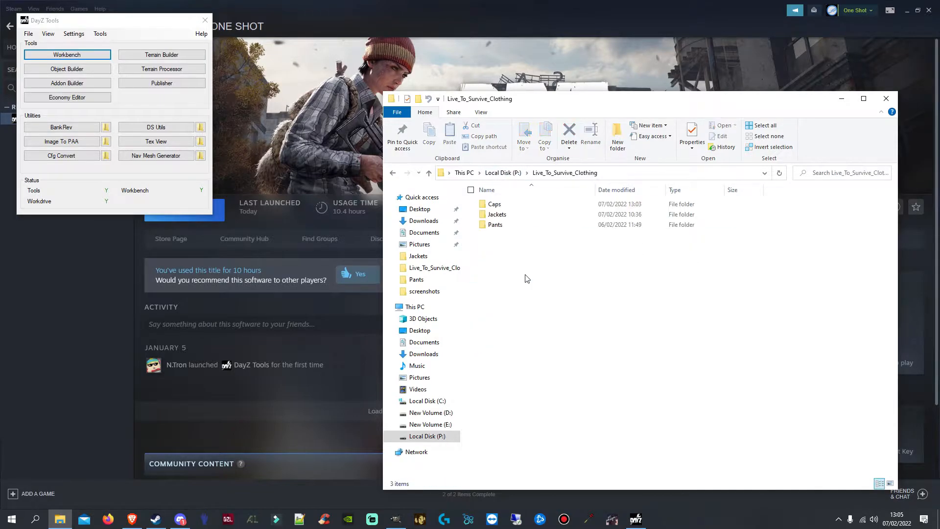
double_click(505, 215)
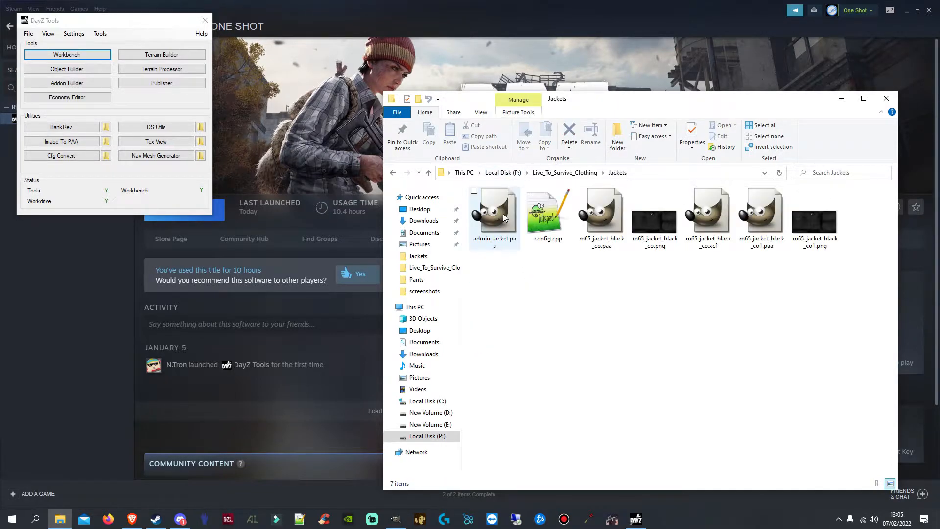
double_click(533, 224)
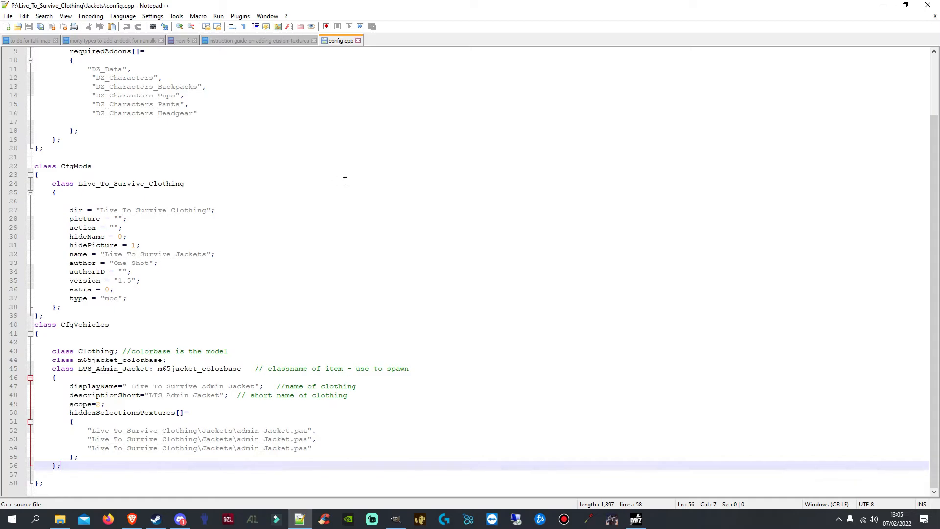
click(343, 180)
key(ctrl+a)
key(ctrl+c)
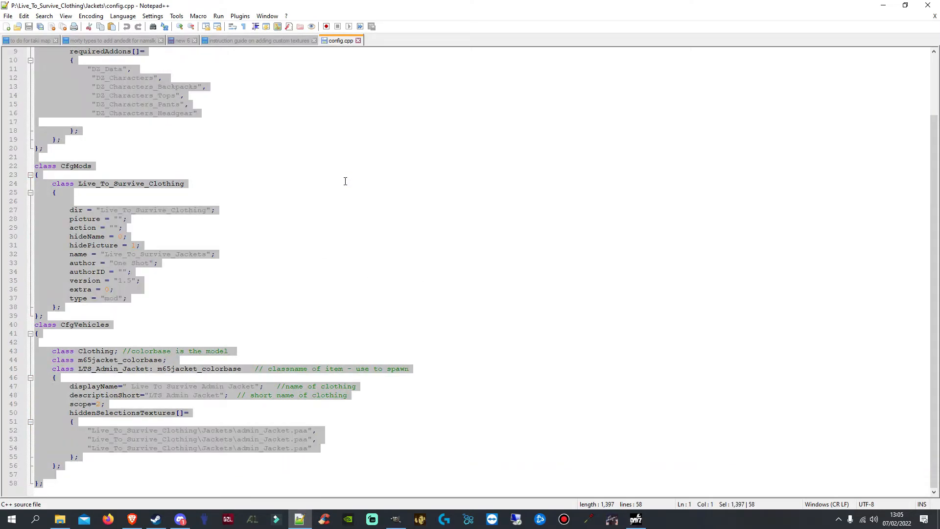
click(358, 41)
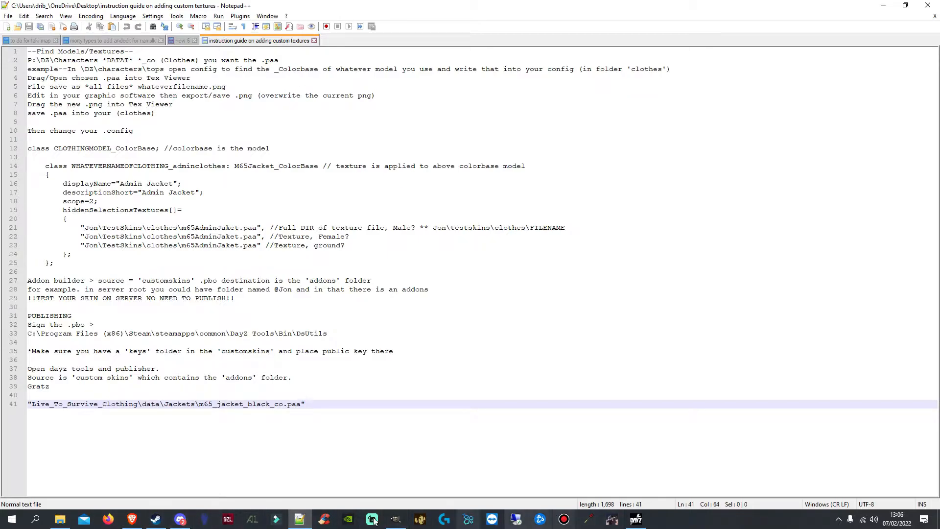
Switch to File Explorer, create a text document renamed config.cpp in Live_To_Survive_Clothing\Caps, and open it in Notepad++
click(67, 523)
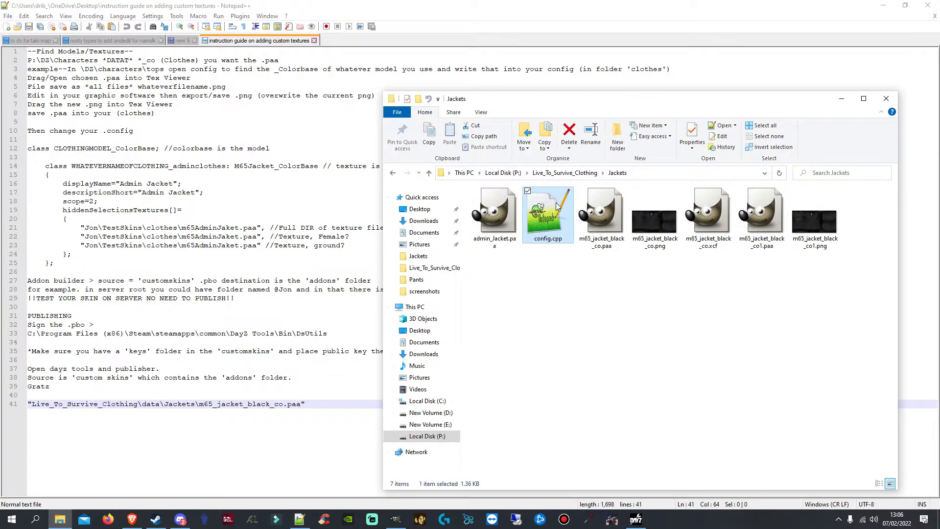
click(569, 173)
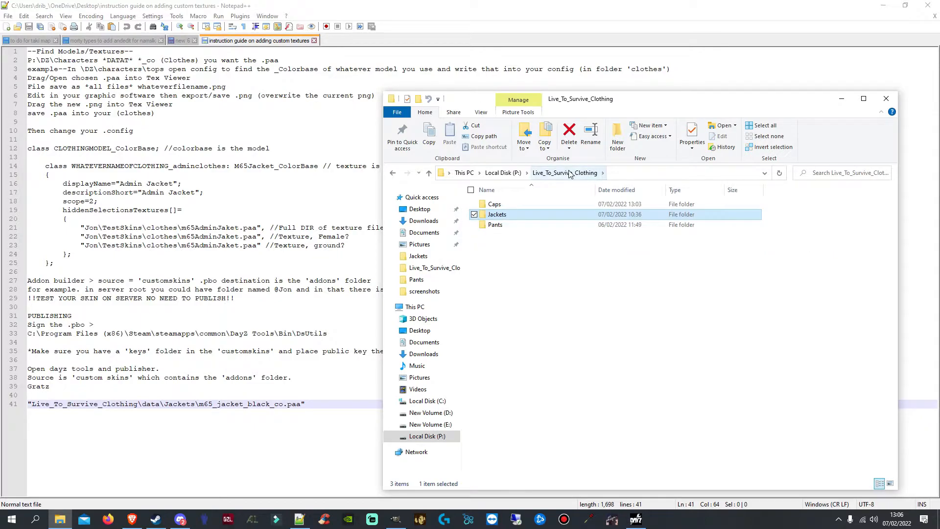
double_click(517, 200)
right_click(529, 242)
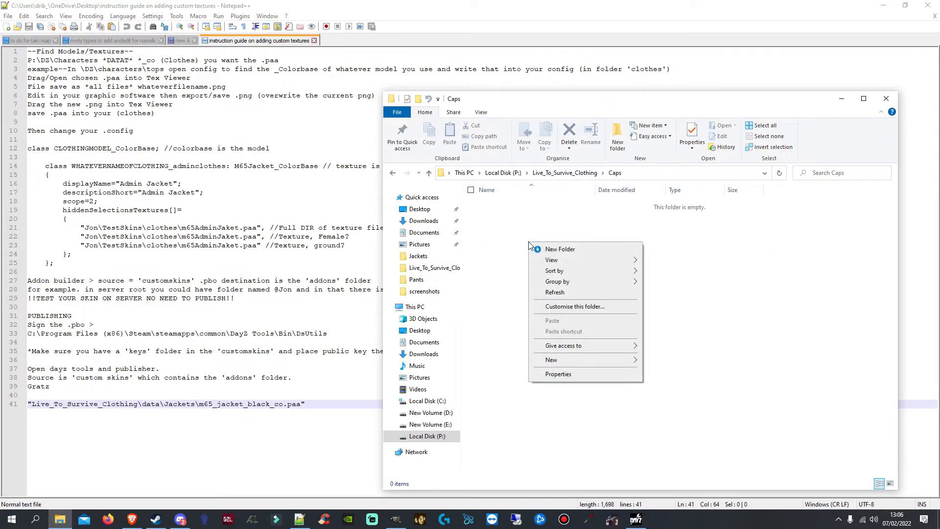
mouse_move(578, 361)
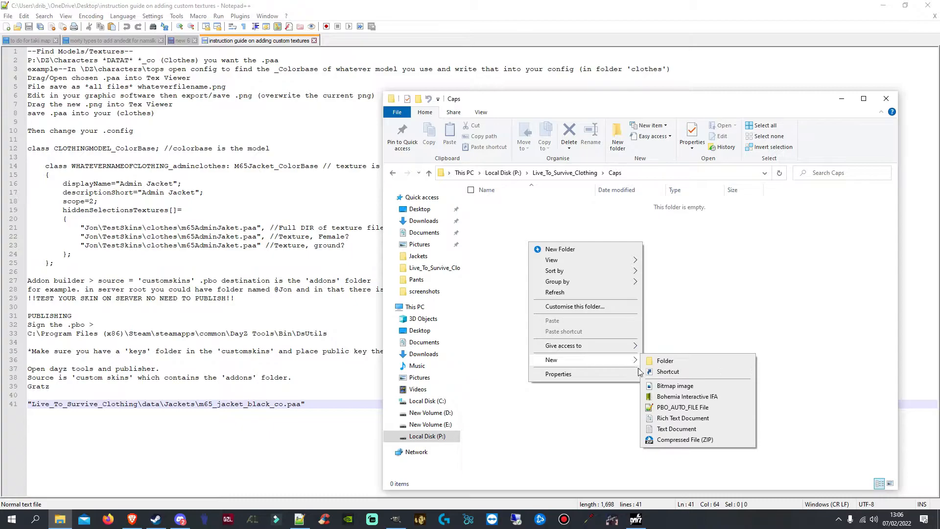
click(678, 429)
text(conf)
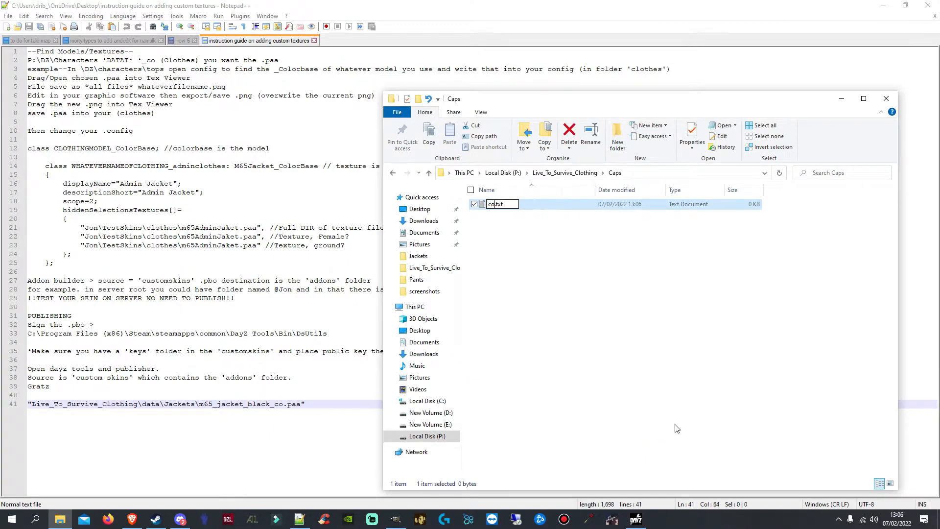
text(ig.cpp)
key(BackSpace)
key(BackSpace)
key(BackSpace)
key(BackSpace)
key(Return)
key(Return)
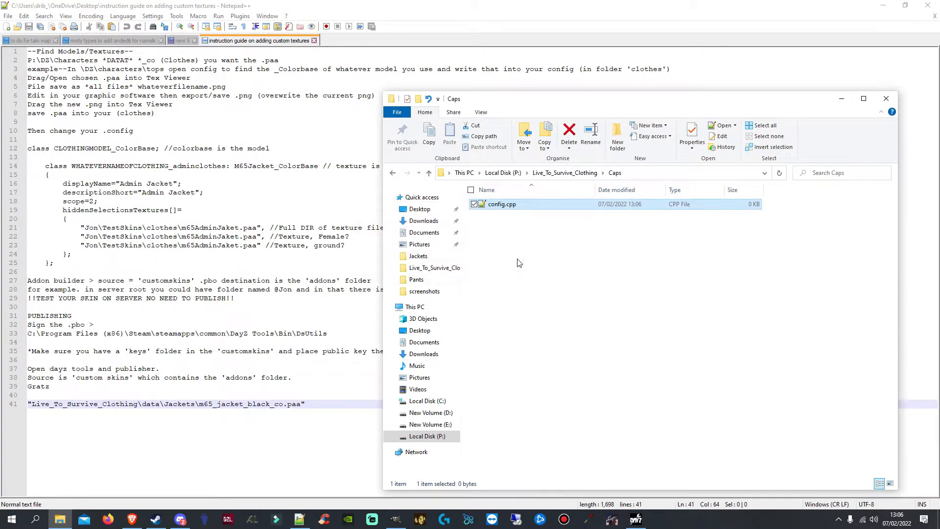
double_click(516, 206)
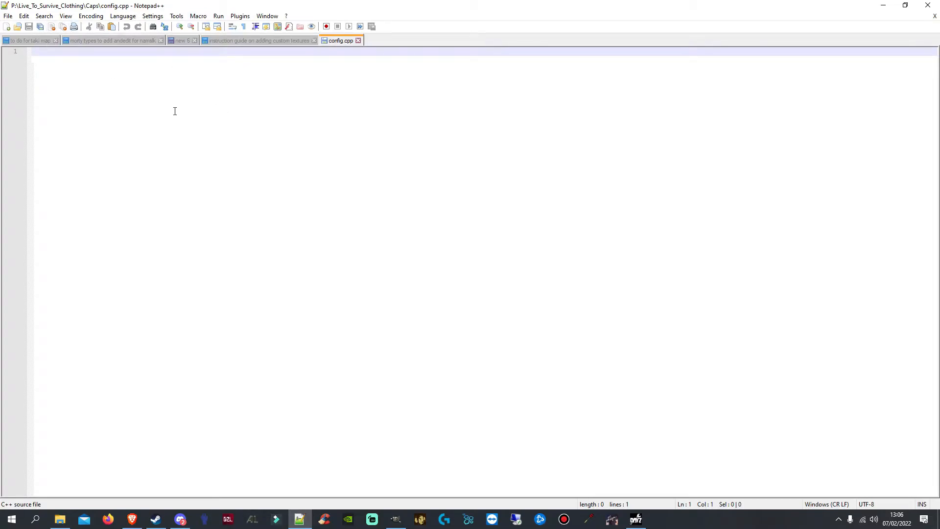
Paste the copied jacket configuration into the empty Caps config.cpp and review the code from the CfgPatches class down
key(ctrl+v)
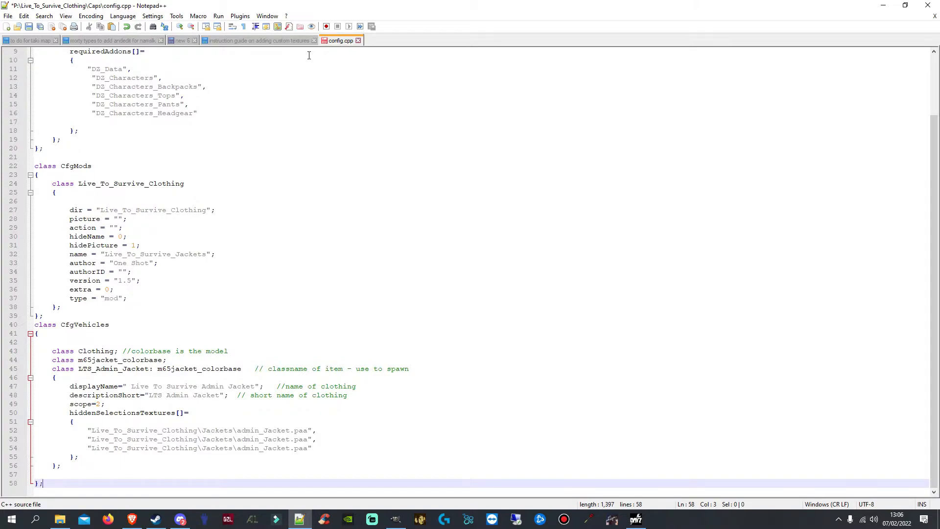
scroll(319, 113, up, 3)
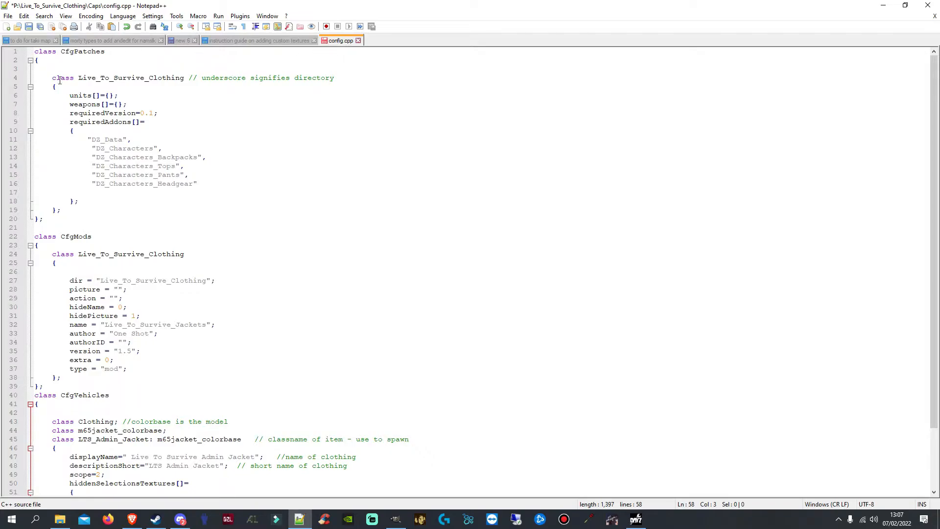
drag(48, 78, 184, 79)
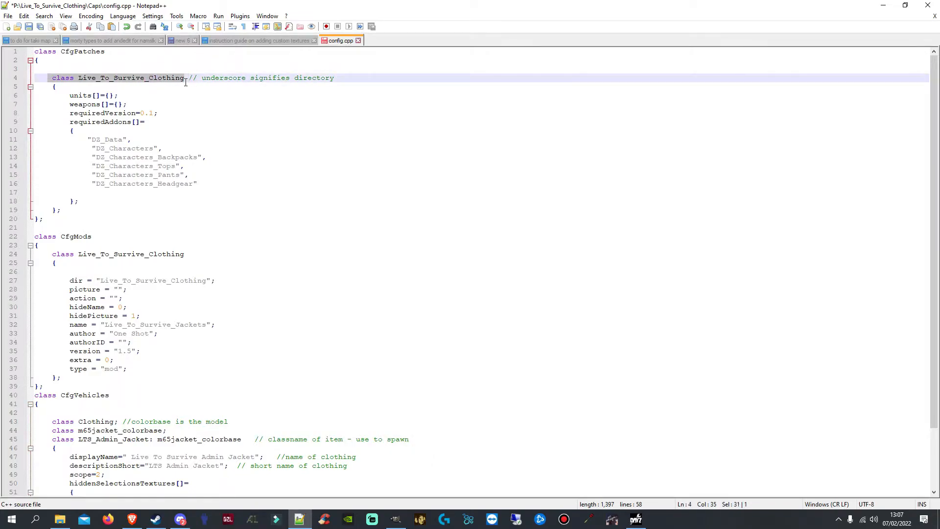
scroll(151, 162, down, 1)
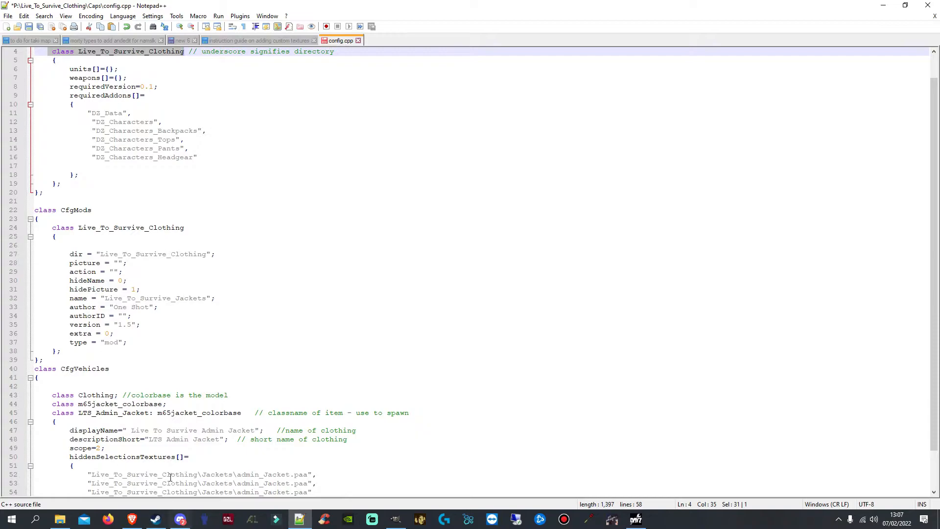
scroll(187, 335, down, 2)
scroll(185, 341, up, 2)
scroll(185, 341, up, 1)
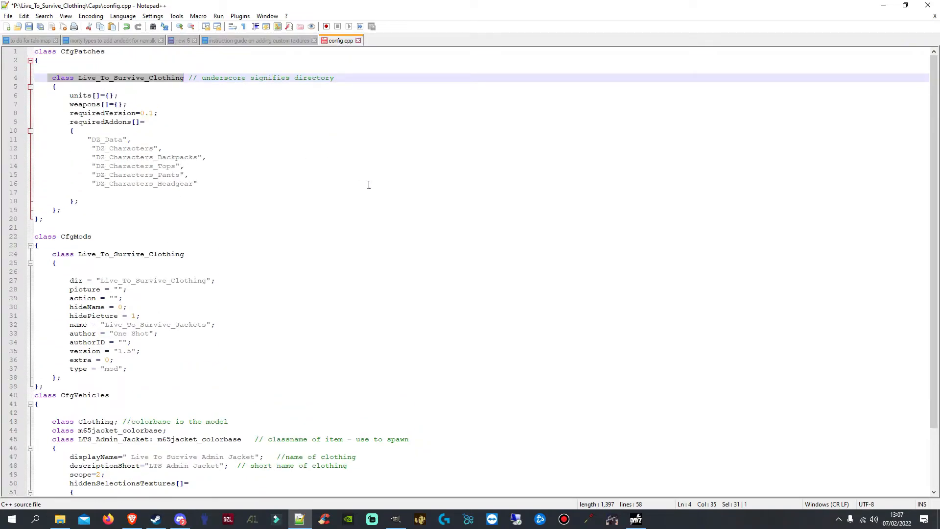
click(384, 176)
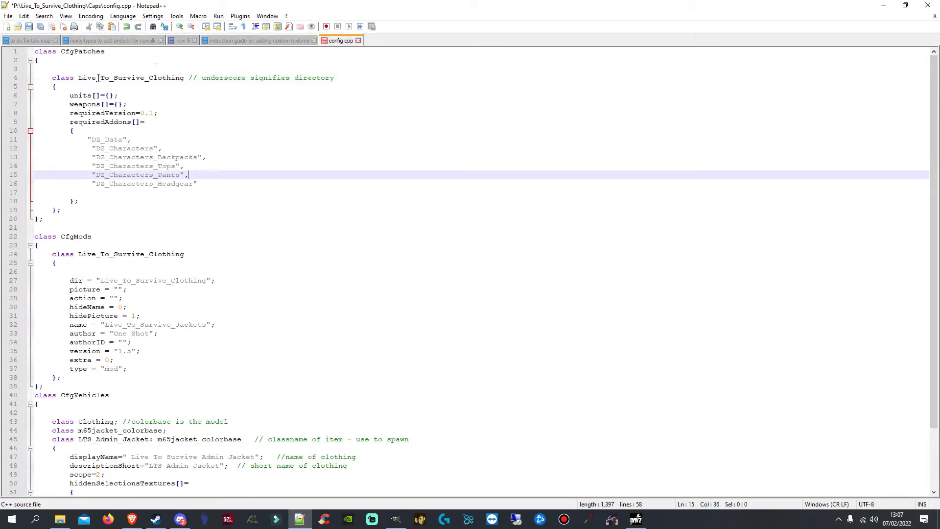
Compare the Live_To_Survive_Clothing class name in CfgPatches with the matching folder at the root of the P drive, and return to config.cpp
drag(76, 77, 184, 78)
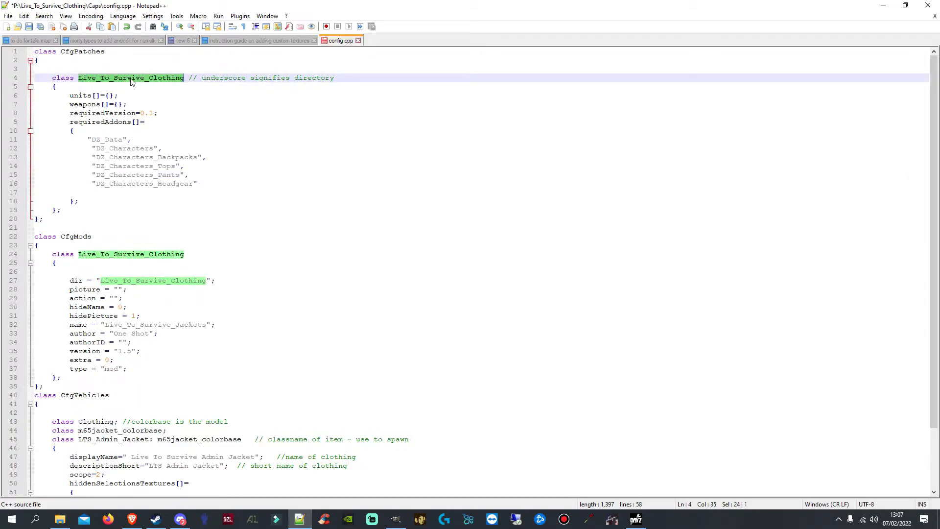
click(181, 93)
drag(78, 78, 183, 80)
click(60, 519)
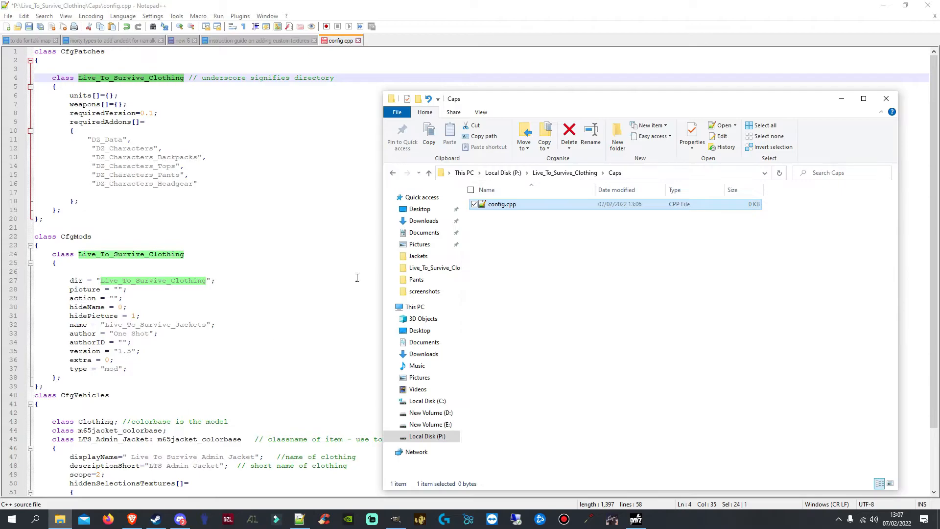
click(542, 173)
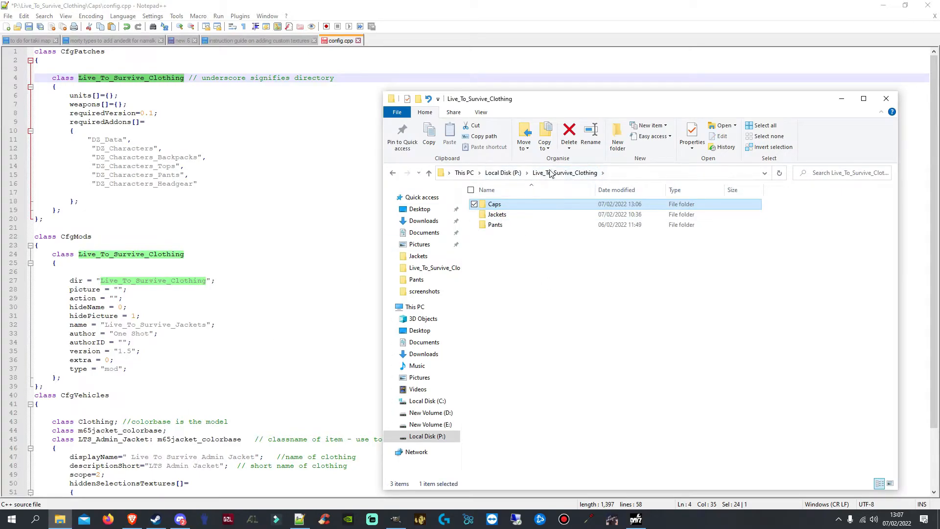
click(503, 173)
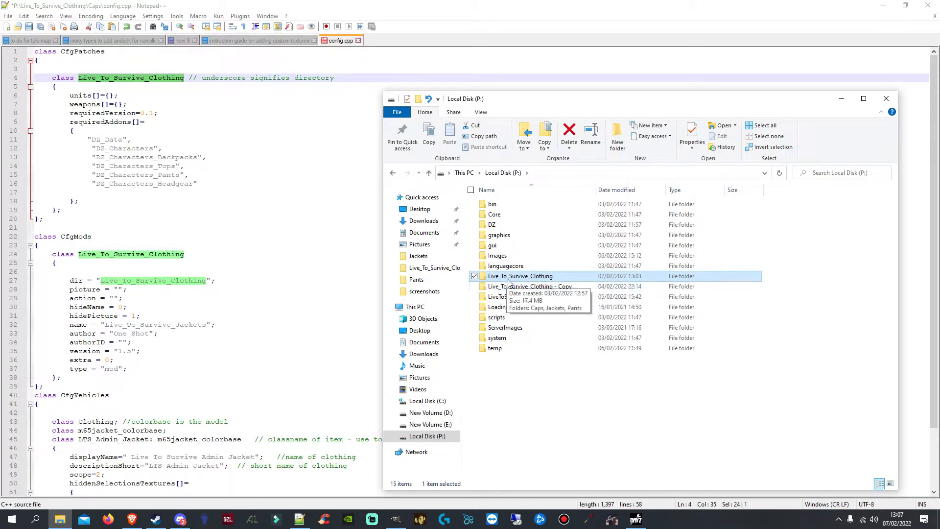
click(220, 131)
drag(79, 78, 182, 80)
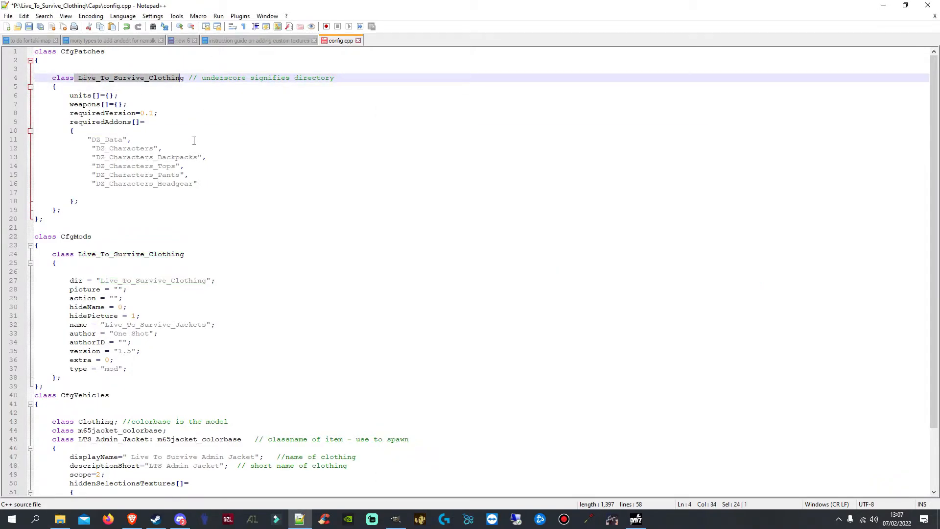
Examine the class name and the dir value in the CfgMods block against the class name in CfgPatches
scroll(167, 120, down, 3)
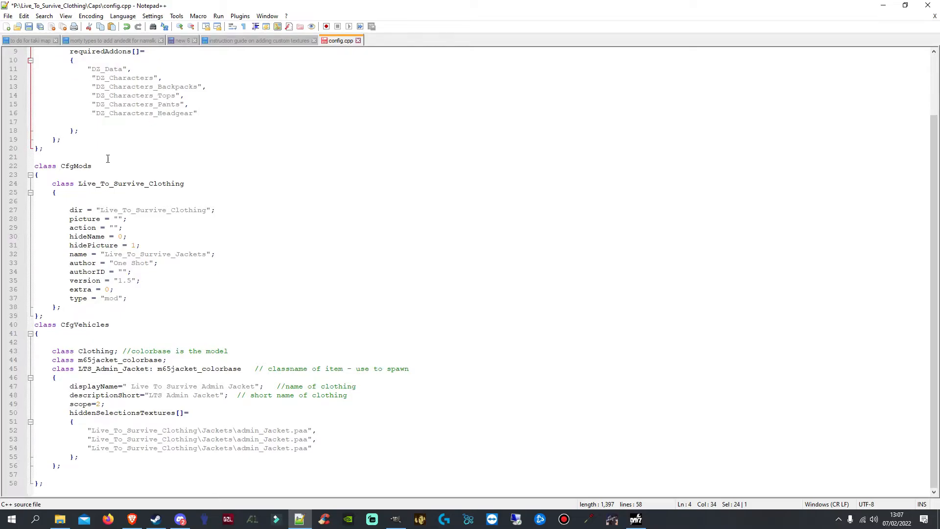
drag(53, 183, 183, 184)
click(222, 194)
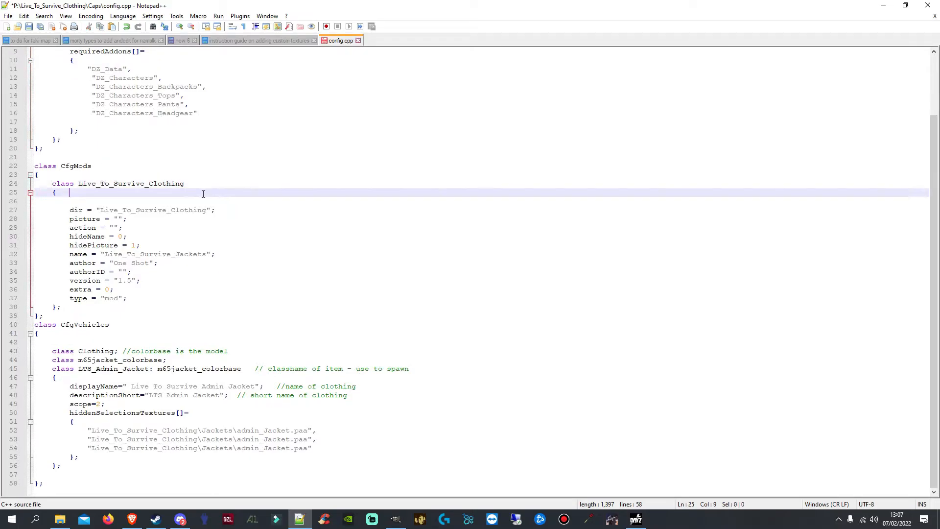
drag(77, 185, 184, 184)
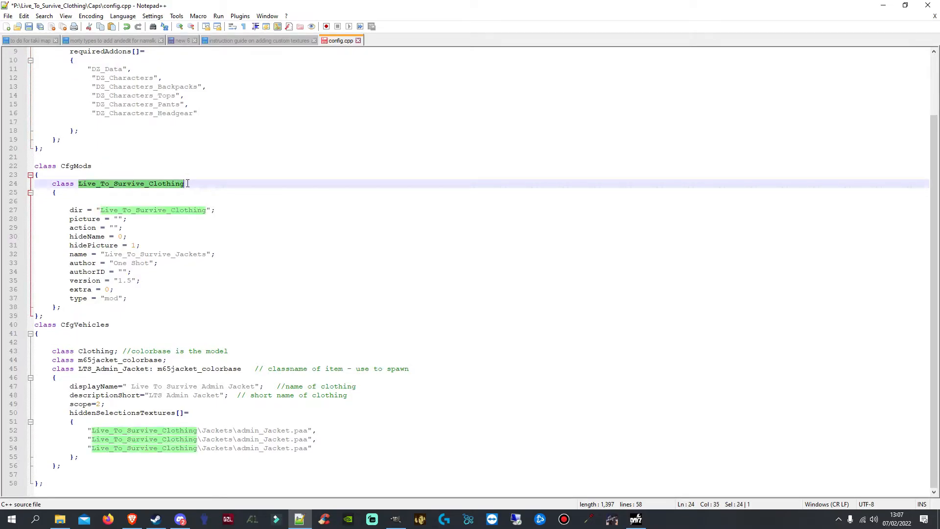
scroll(207, 195, up, 3)
scroll(157, 230, down, 1)
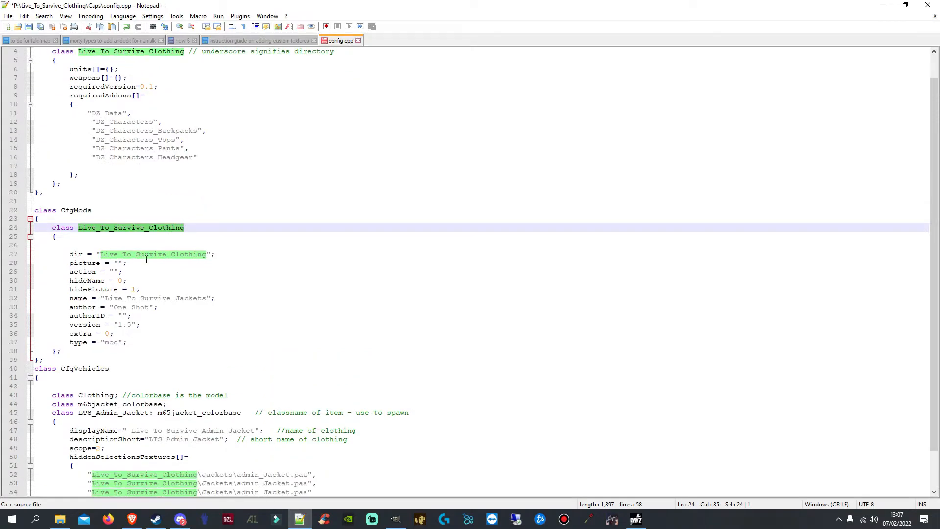
click(143, 289)
drag(69, 255, 185, 253)
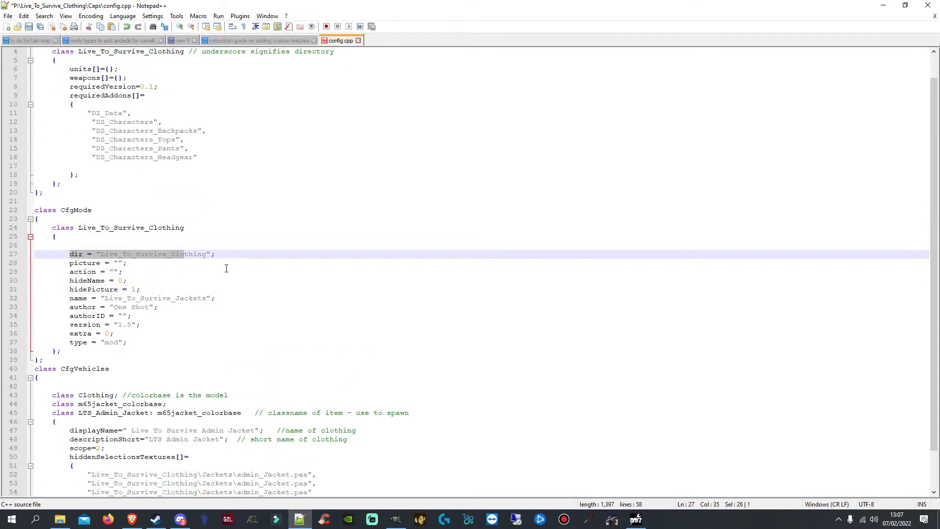
click(213, 270)
drag(100, 254, 206, 254)
scroll(242, 258, down, 1)
scroll(242, 258, down, 1)
scroll(242, 253, up, 3)
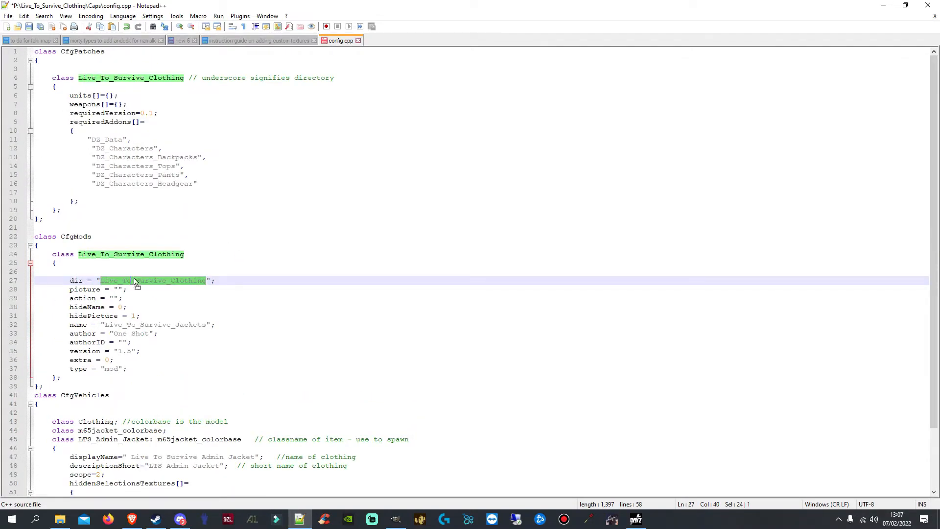
drag(125, 281, 172, 272)
key(ctrl+z)
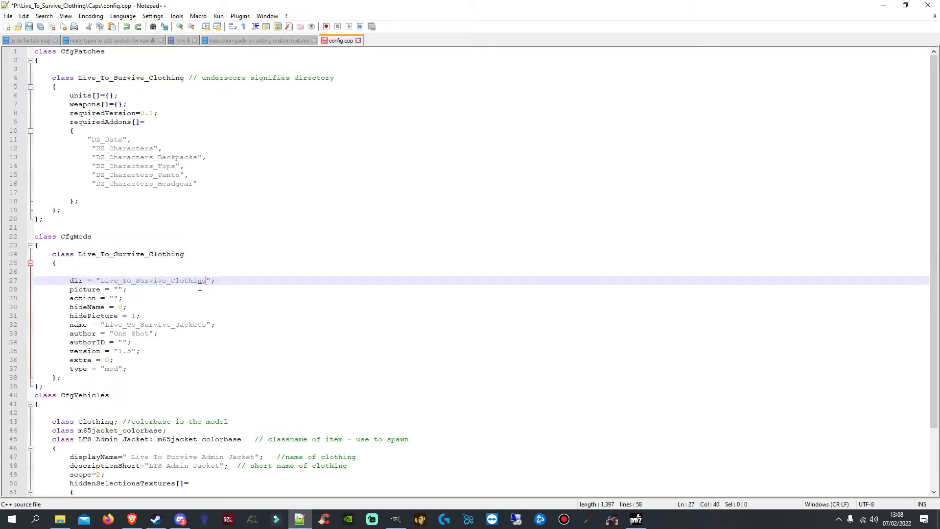
click(258, 295)
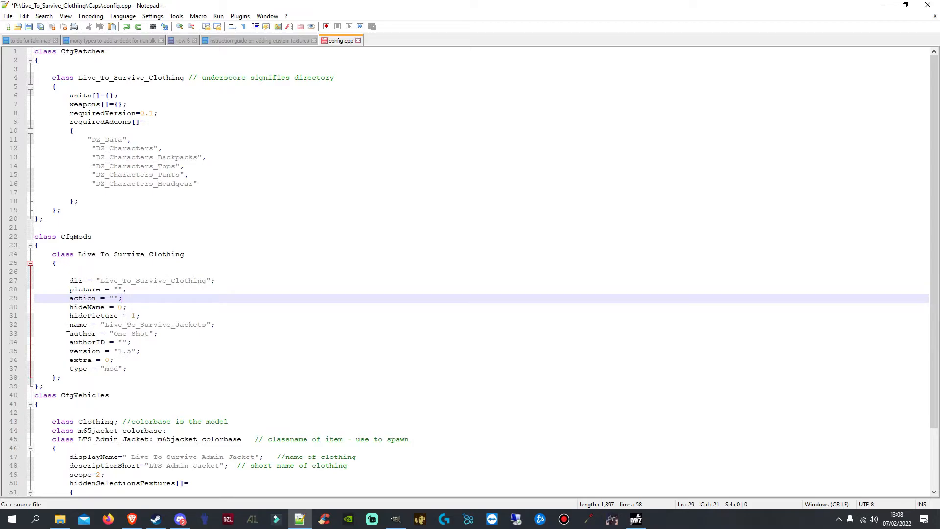
Set the name value in the CfgMods block to "Live_To_Survive_Caps"
drag(67, 327, 82, 325)
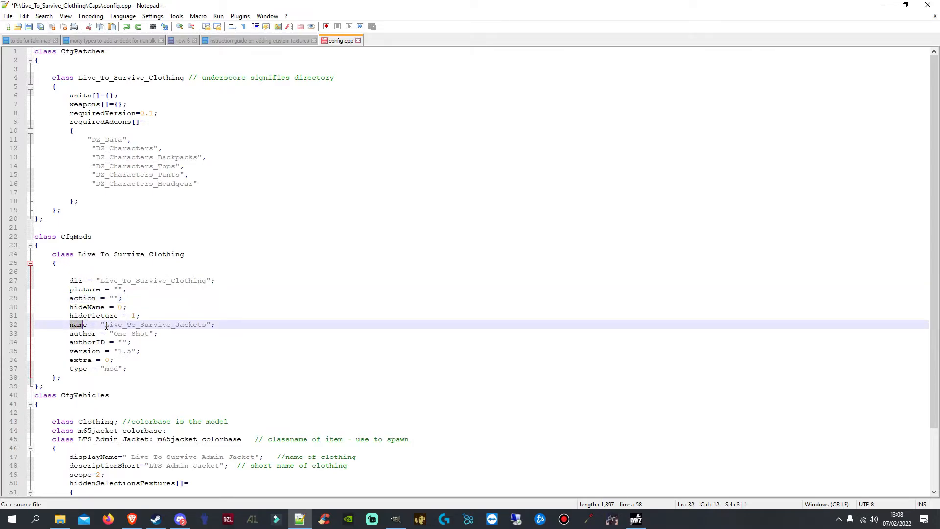
click(269, 363)
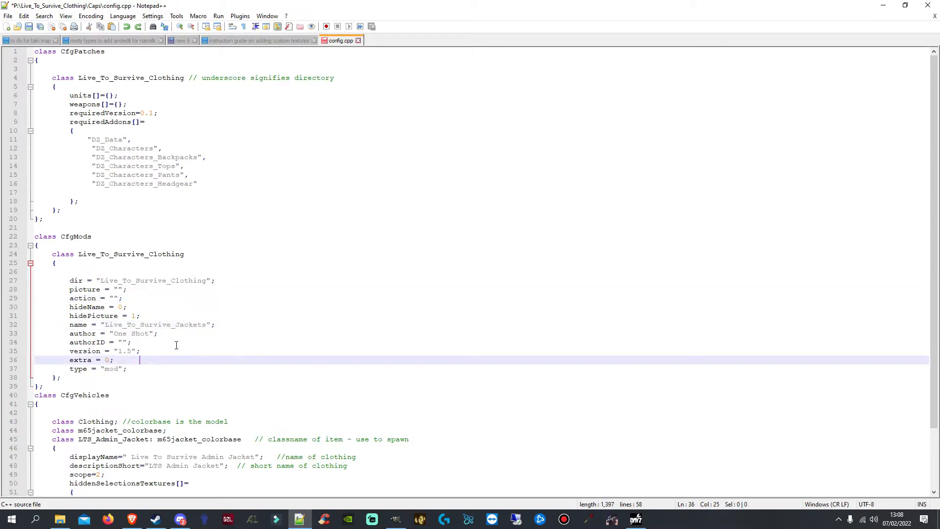
drag(104, 325, 188, 334)
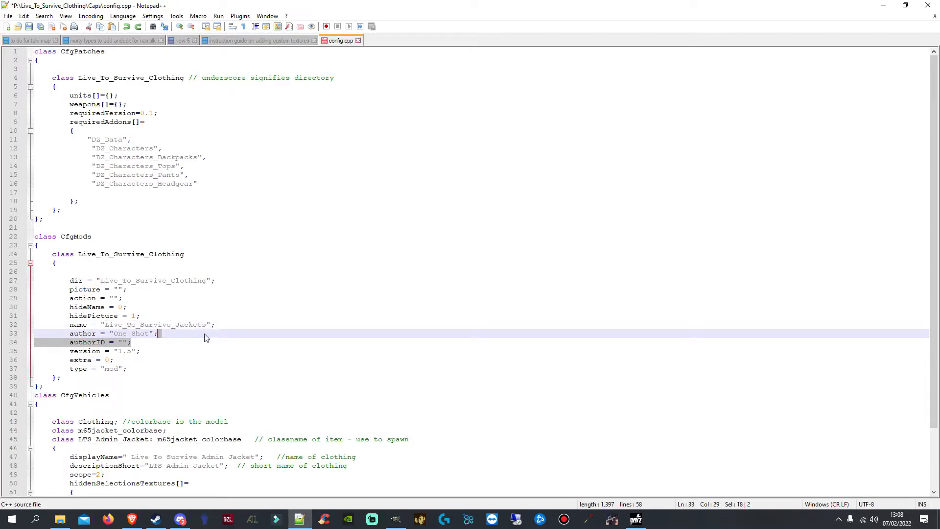
drag(175, 324, 206, 326)
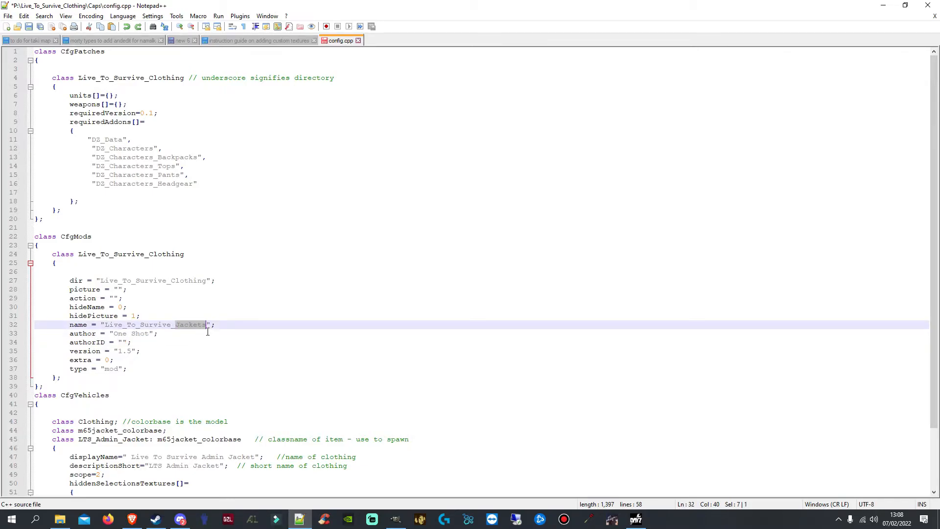
click(208, 331)
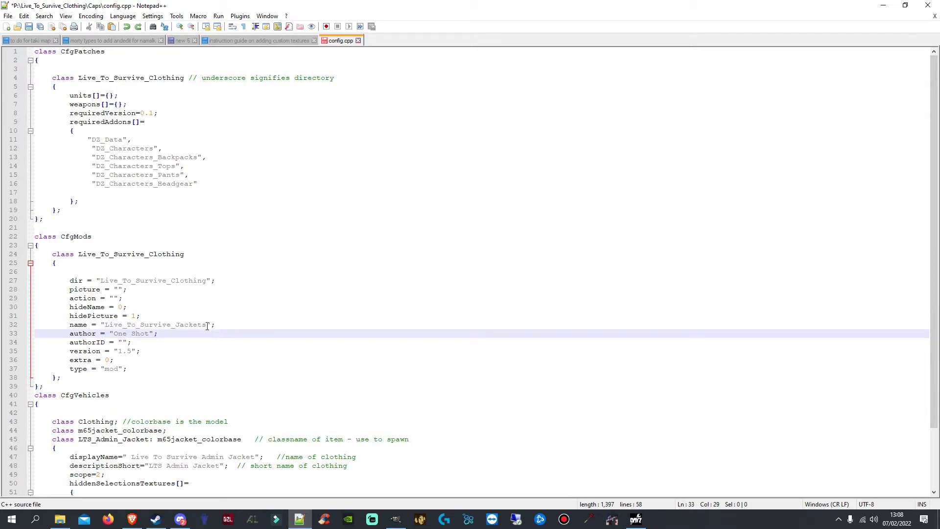
click(206, 326)
key(BackSpace)
key(BackSpace)
key(BackSpace)
key(BackSpace)
key(BackSpace)
key(BackSpace)
key(BackSpace)
text(Cas)
key(Left)
text(p)
key(Right)
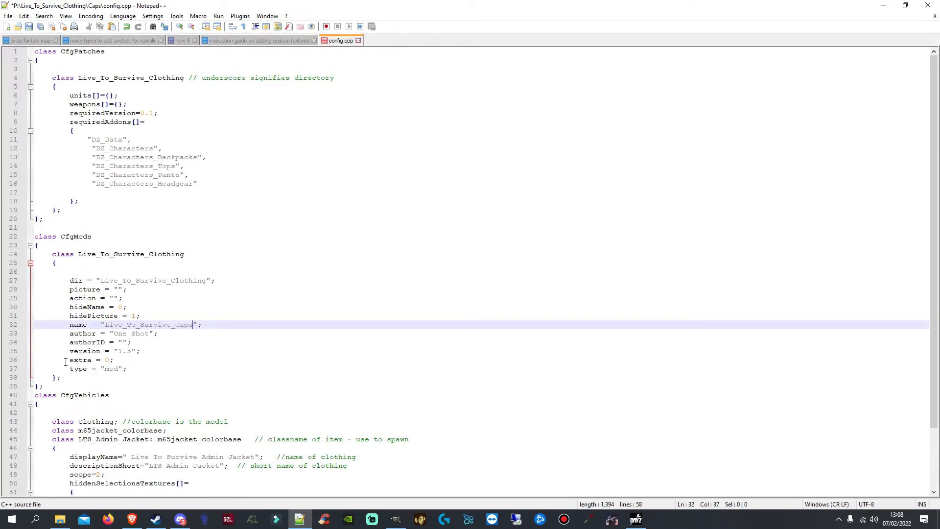
Check the author line in CfgMods and the CfgVehicles block, and save config.cpp
drag(68, 333, 153, 332)
click(206, 361)
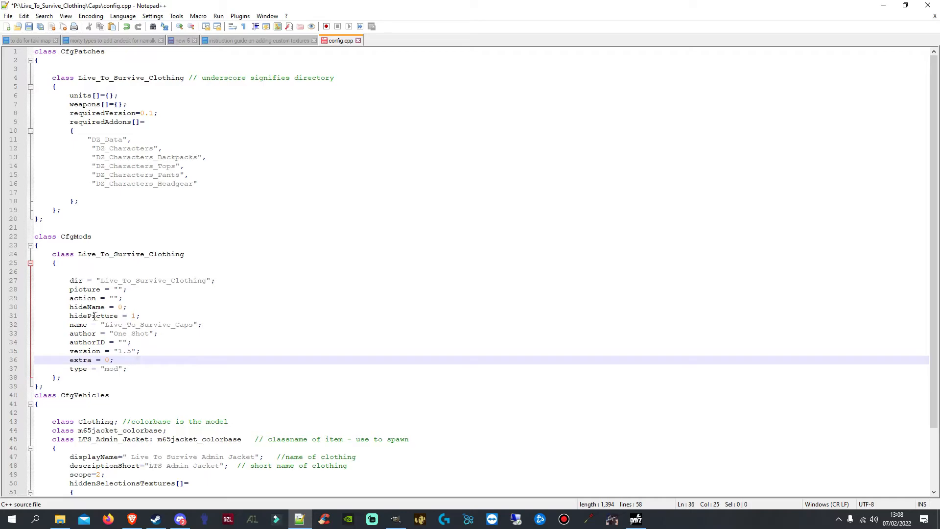
scroll(75, 231, down, 3)
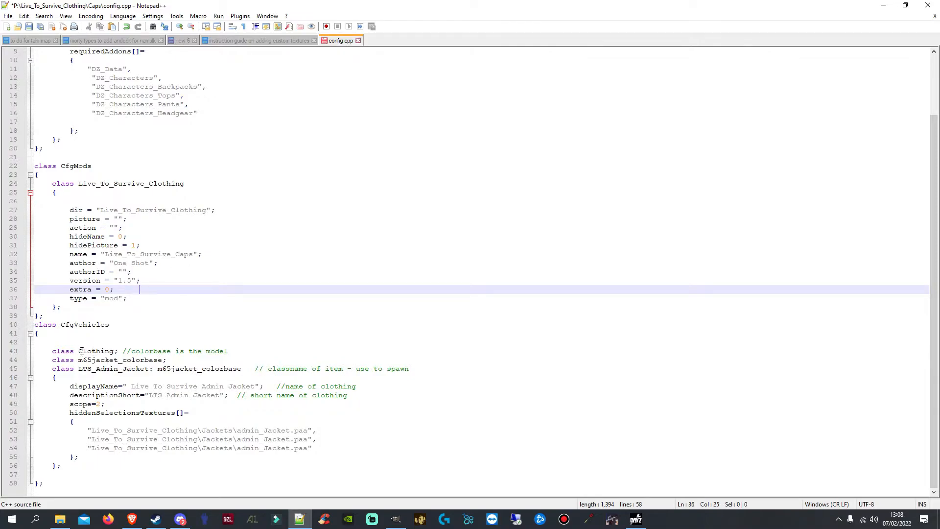
click(29, 26)
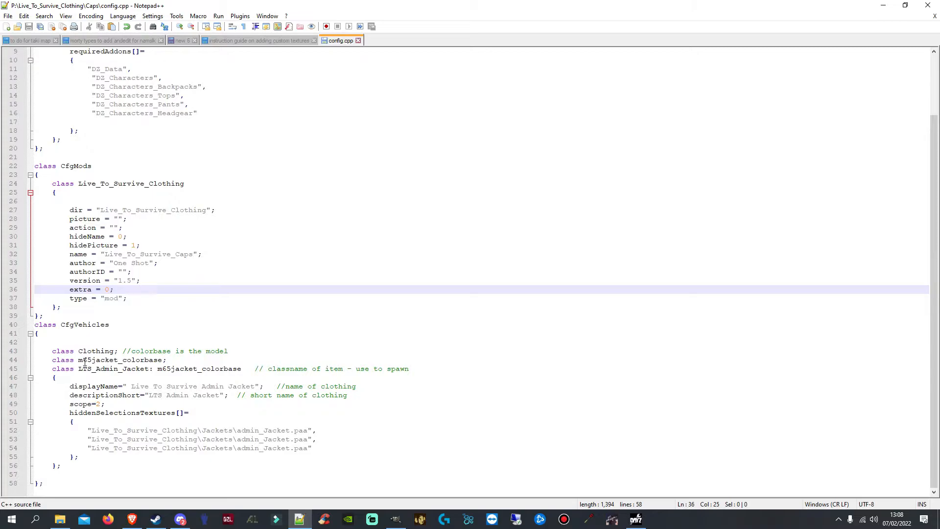
Open the folder scripts\4_world\entities\itembase\clothing on the P drive
click(61, 522)
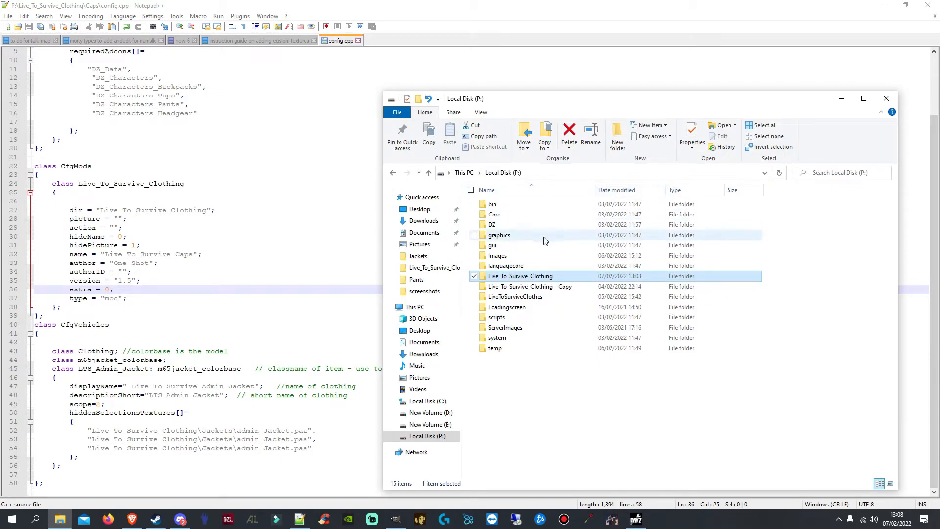
double_click(508, 319)
click(517, 238)
double_click(510, 239)
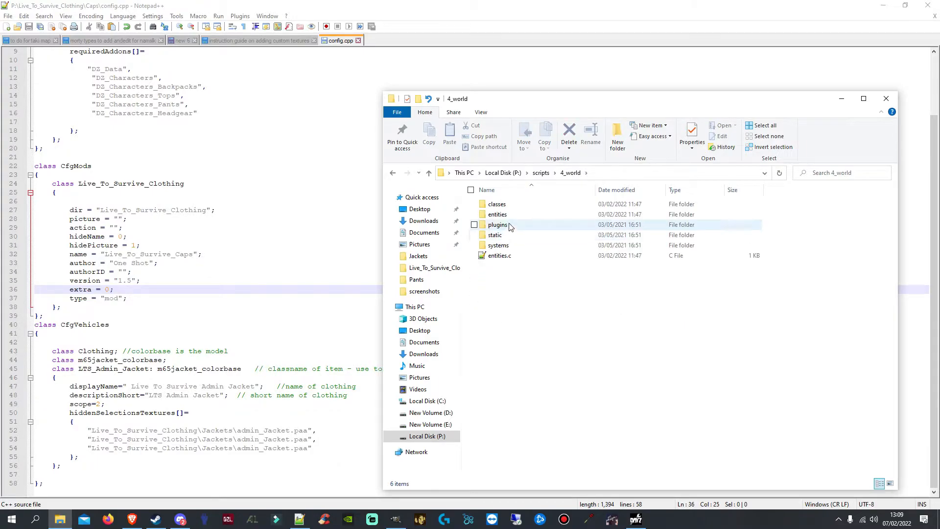
double_click(509, 217)
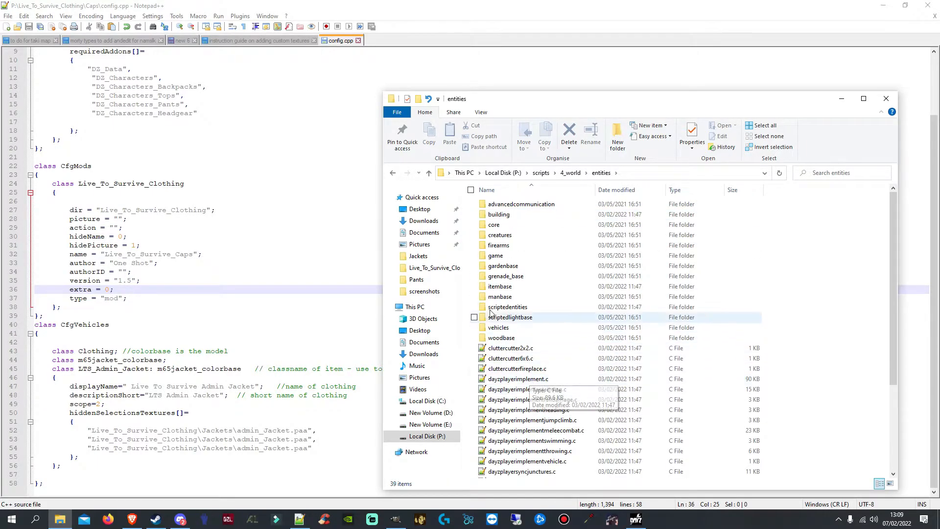
double_click(494, 288)
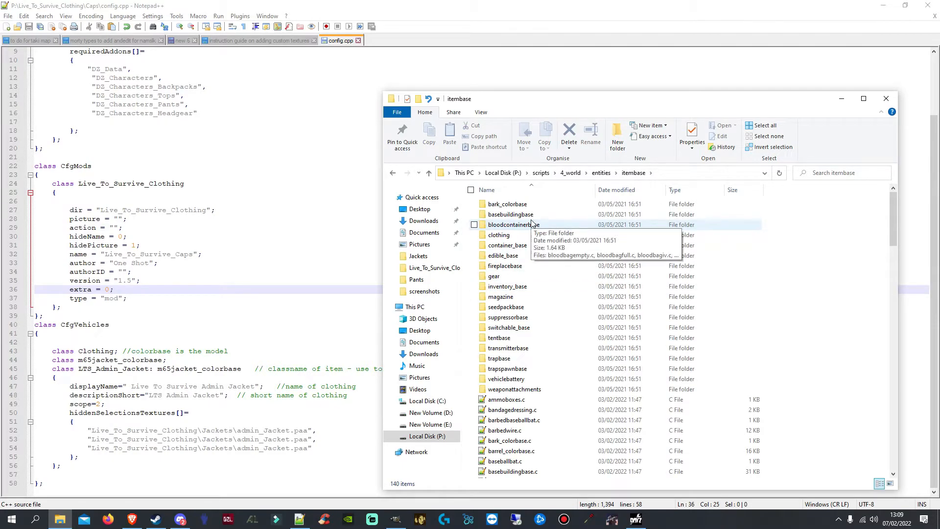
double_click(498, 235)
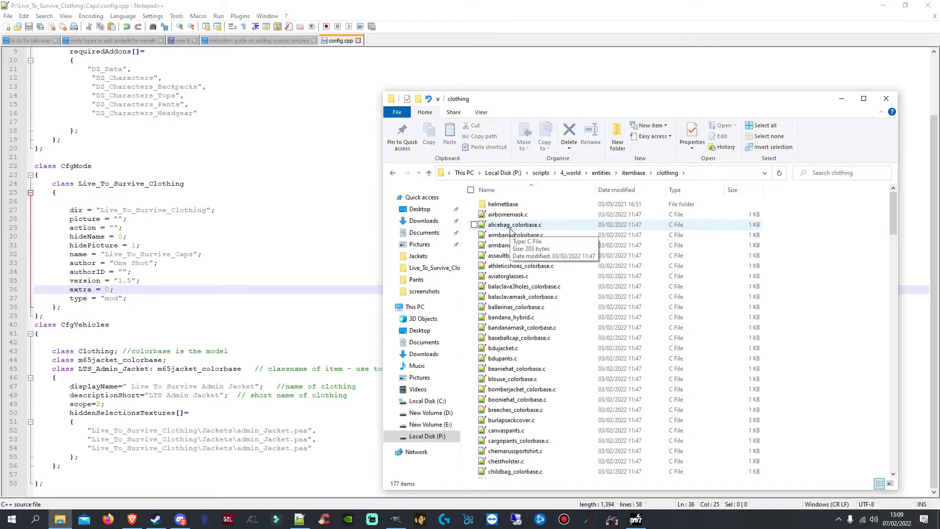
Check the helmet scripts in the helmetbase subfolder and return to the clothing folder
scroll(525, 288, down, 12)
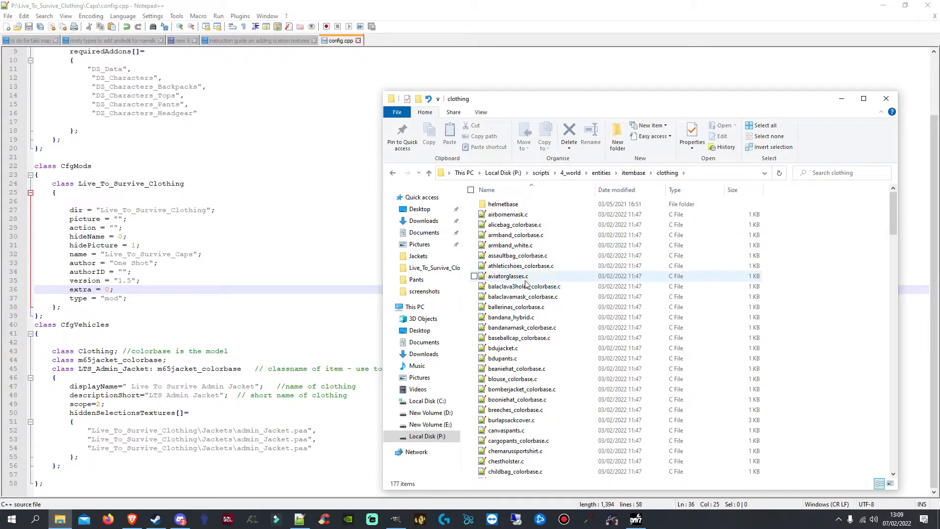
scroll(526, 283, up, 6)
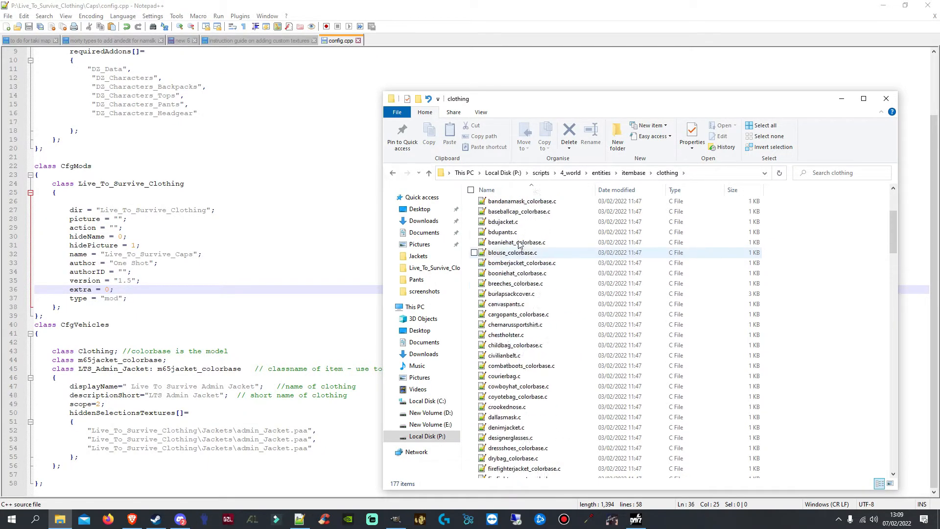
scroll(520, 249, up, 6)
double_click(520, 202)
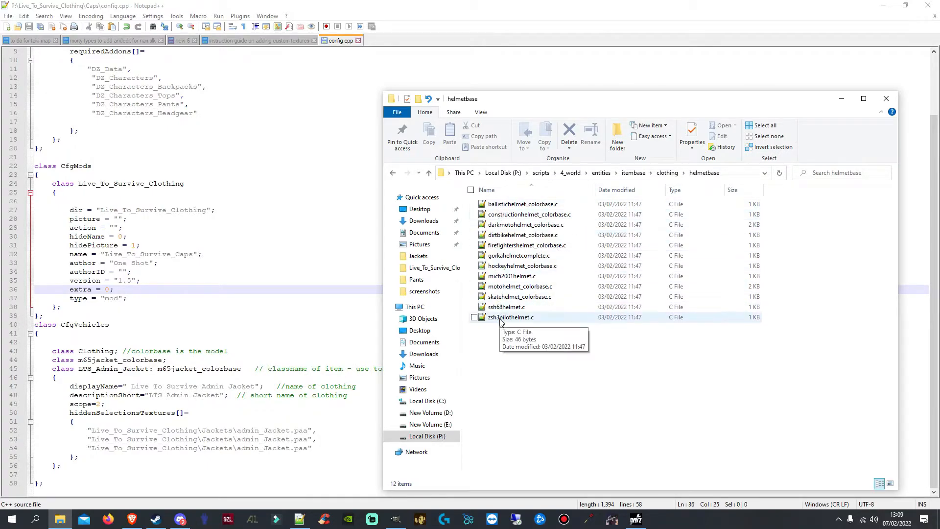
click(669, 173)
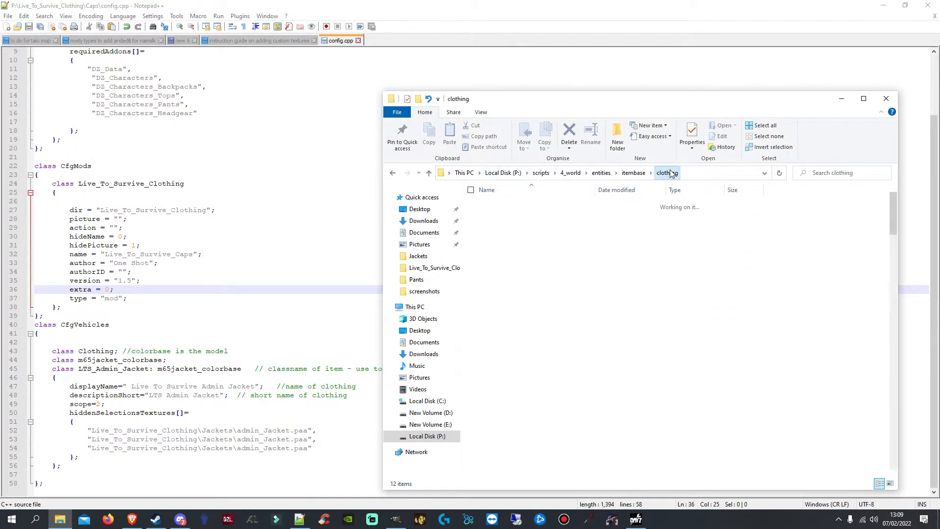
Look through the clothing folder's script files to the end of the list for cap and other headgear models
scroll(525, 246, down, 3)
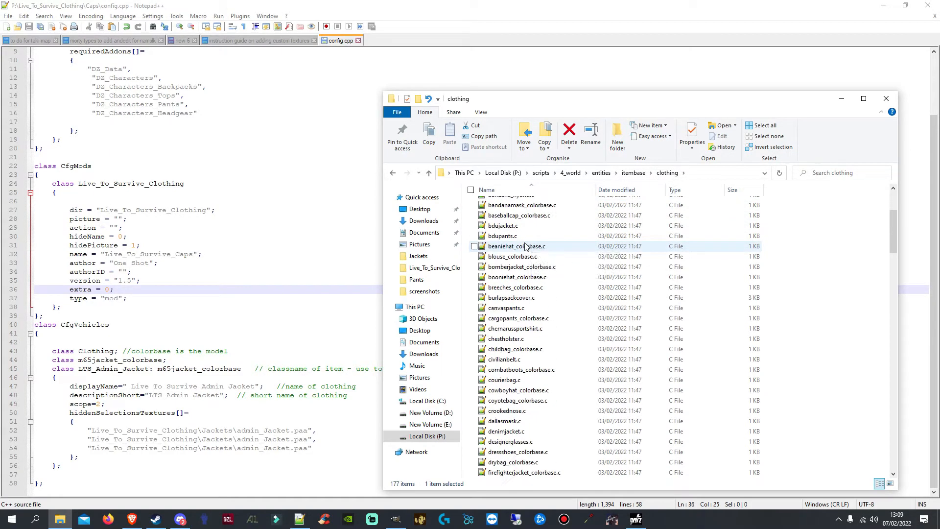
scroll(524, 246, down, 7)
scroll(545, 314, down, 3)
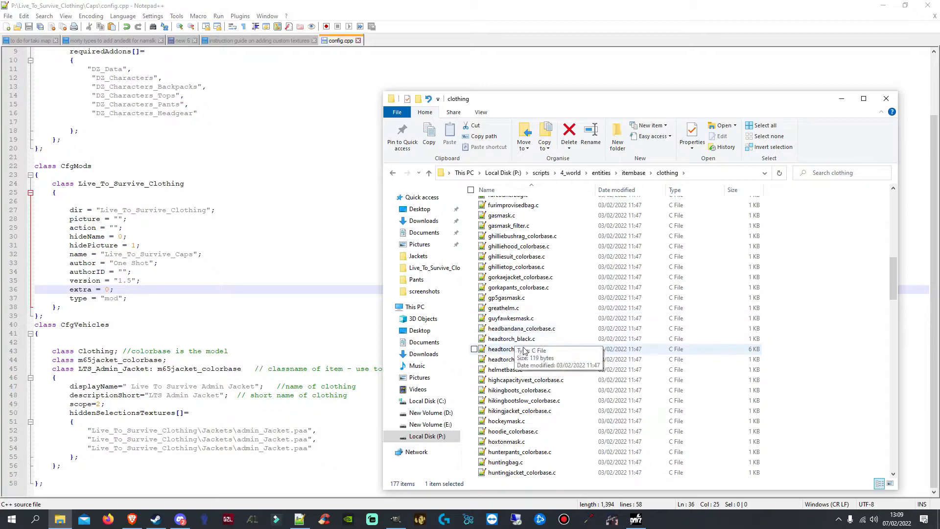
scroll(539, 421, down, 1)
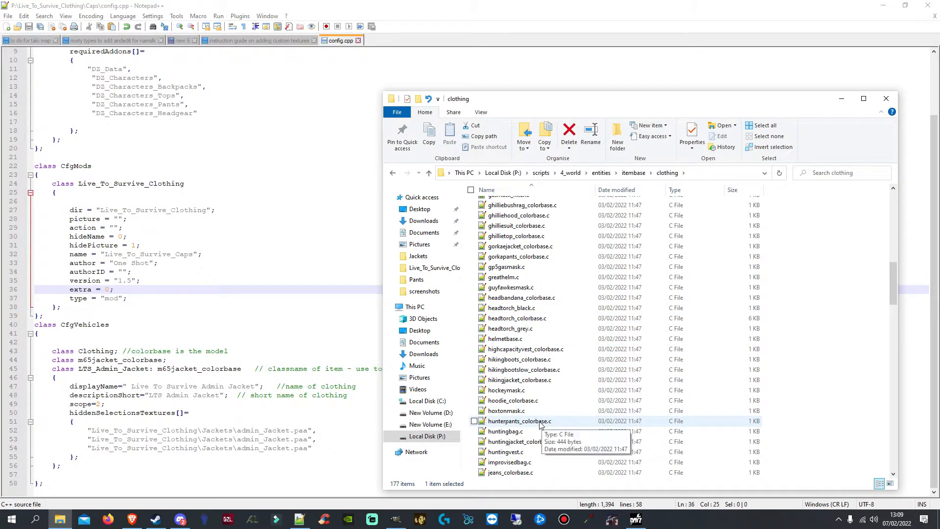
scroll(529, 377, down, 6)
scroll(528, 392, down, 7)
scroll(578, 447, down, 5)
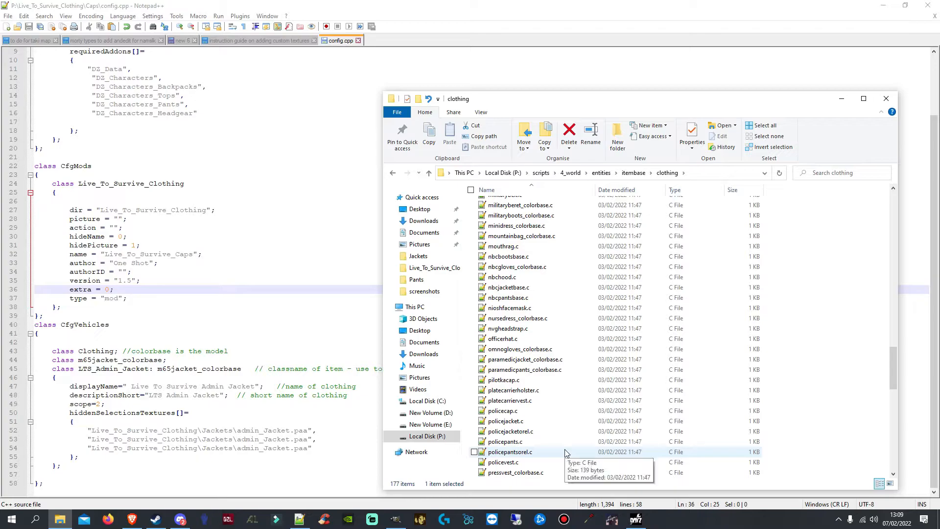
scroll(563, 448, down, 2)
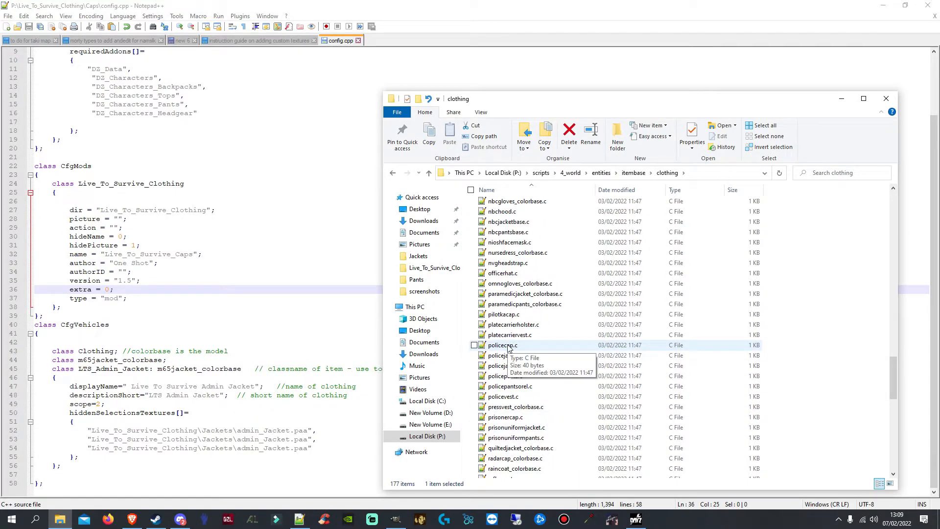
scroll(508, 347, down, 1)
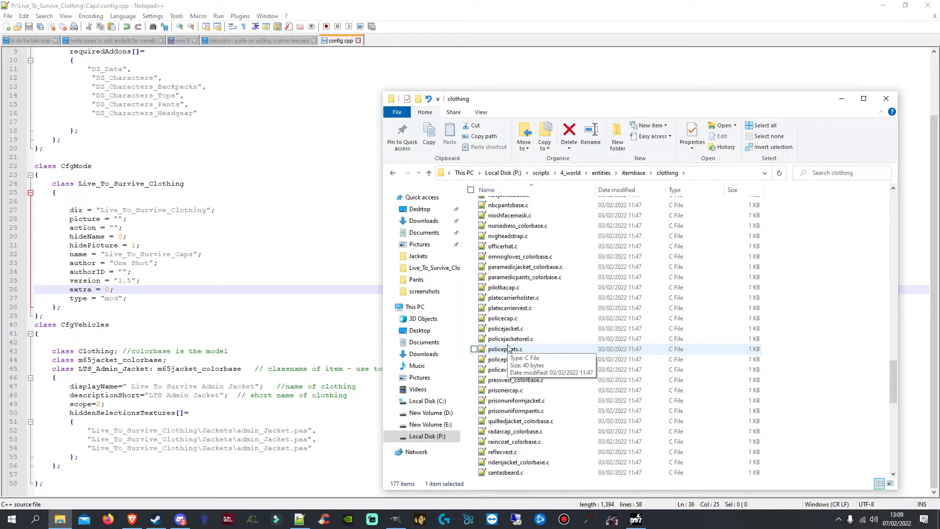
scroll(538, 392, down, 6)
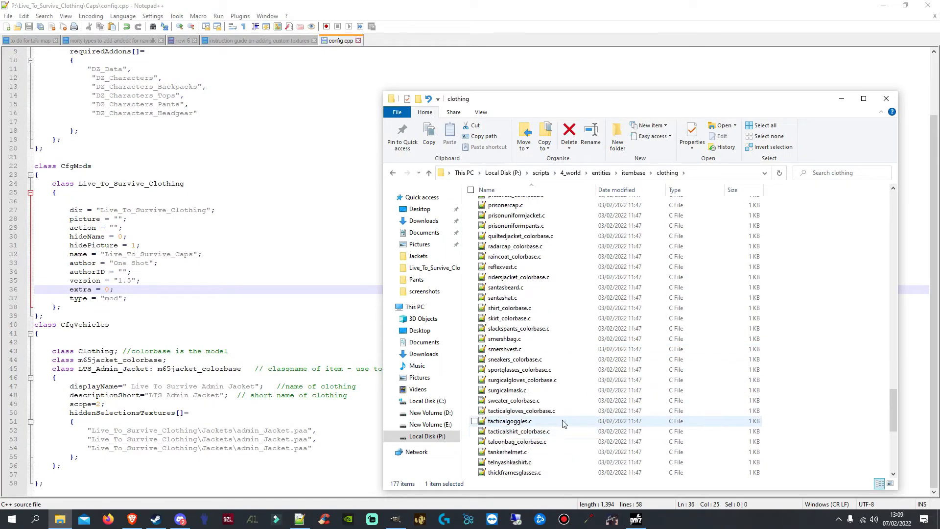
scroll(549, 426, down, 4)
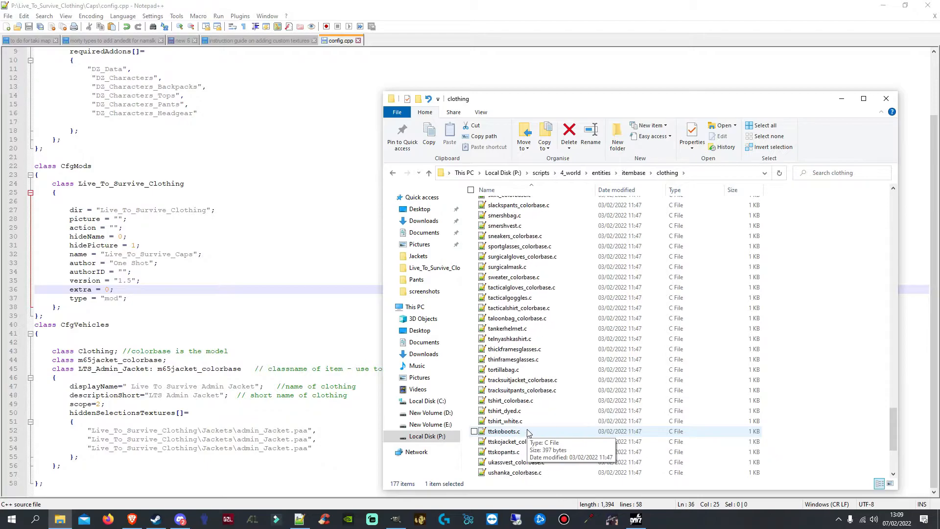
scroll(527, 433, down, 4)
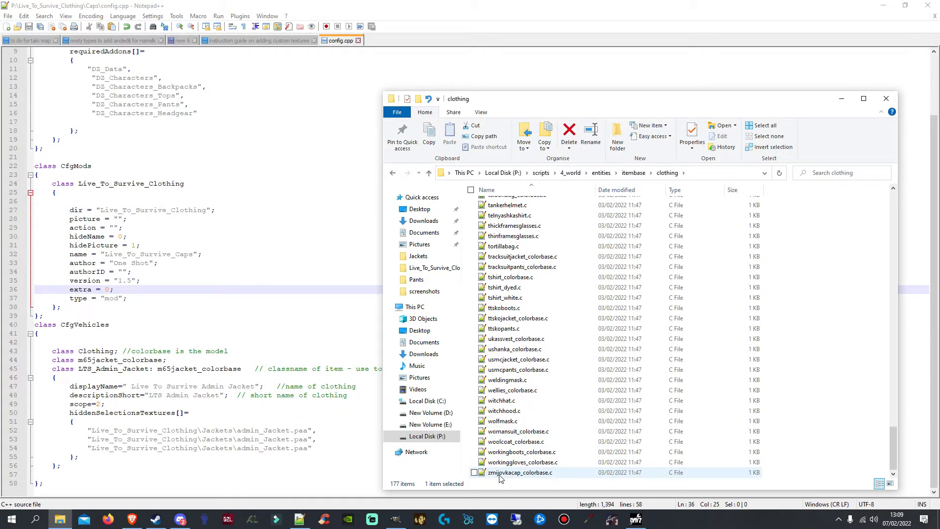
Review the clothing scripts in reverse order, comparing the cap files to find a suitable base model
scroll(511, 366, up, 2)
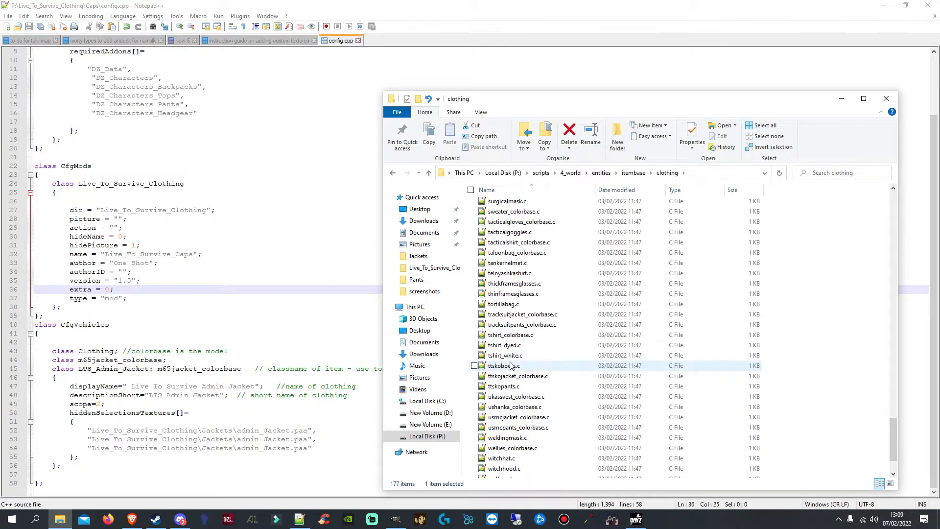
scroll(538, 314, up, 4)
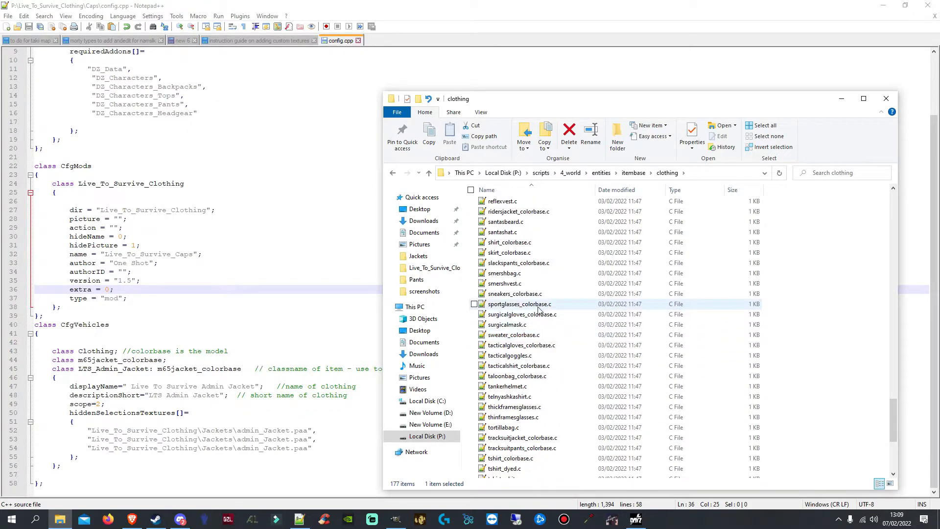
scroll(538, 309, up, 4)
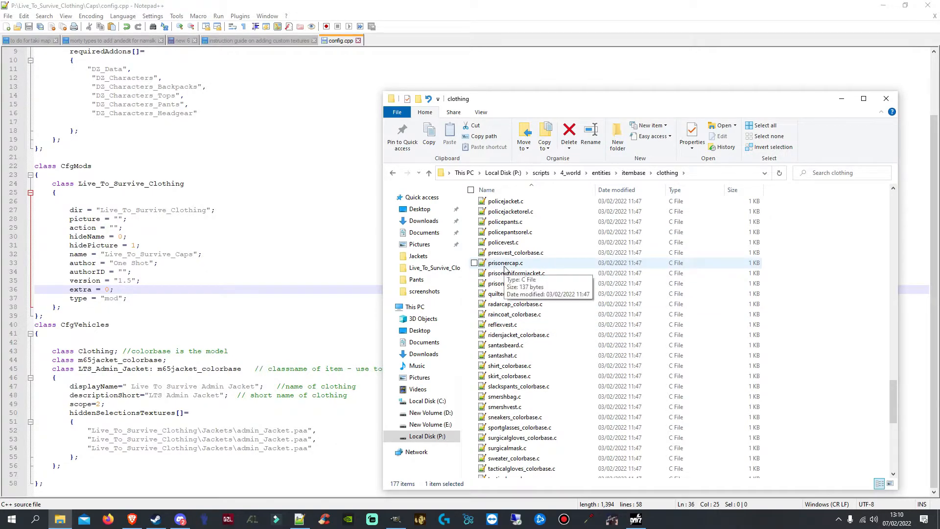
scroll(507, 259, up, 1)
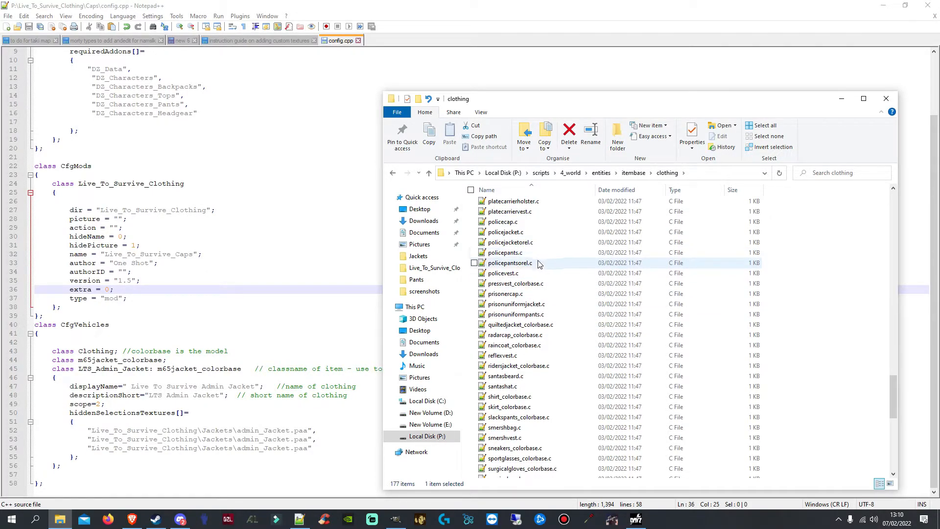
scroll(504, 255, up, 3)
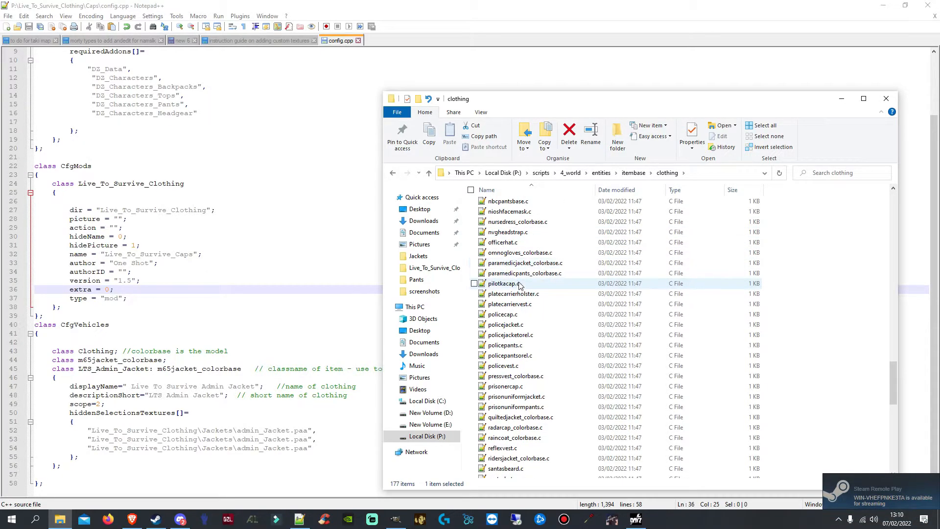
scroll(518, 287, up, 2)
scroll(521, 287, up, 3)
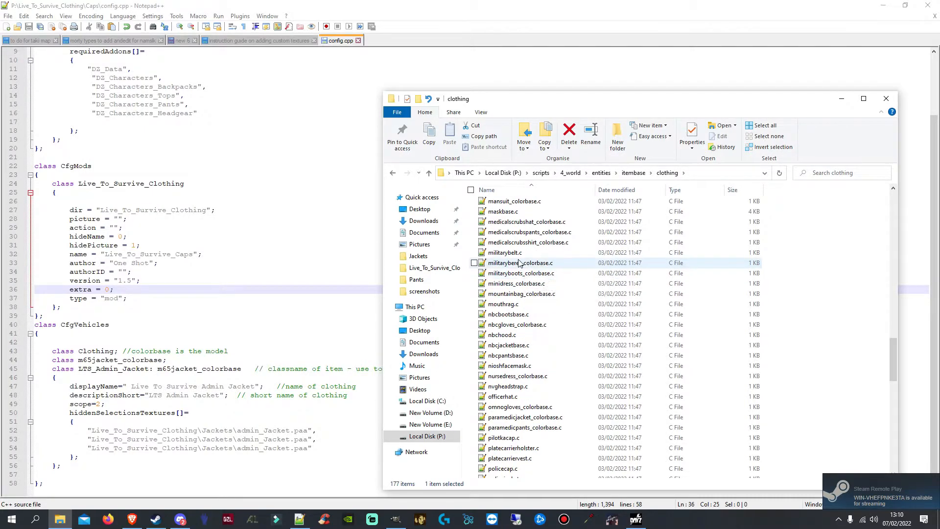
scroll(523, 267, up, 3)
scroll(520, 248, up, 4)
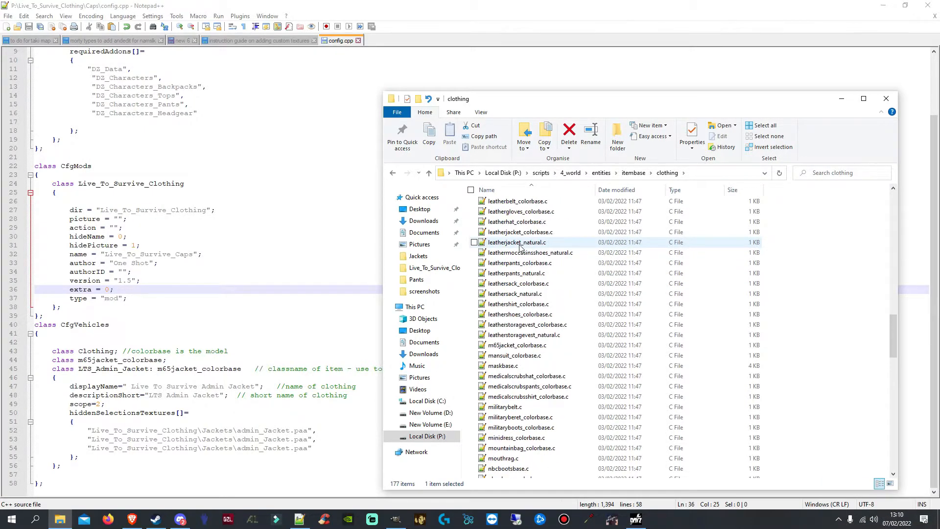
scroll(520, 246, up, 3)
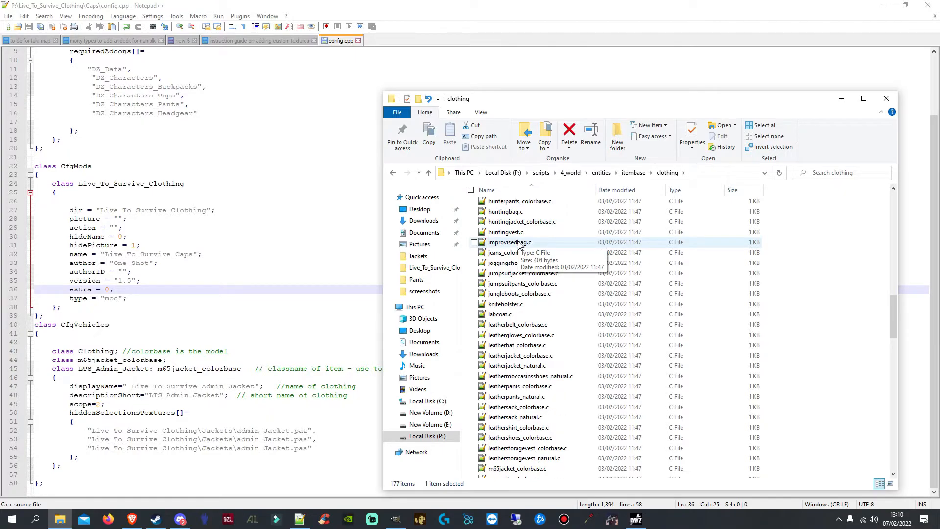
scroll(520, 243, up, 3)
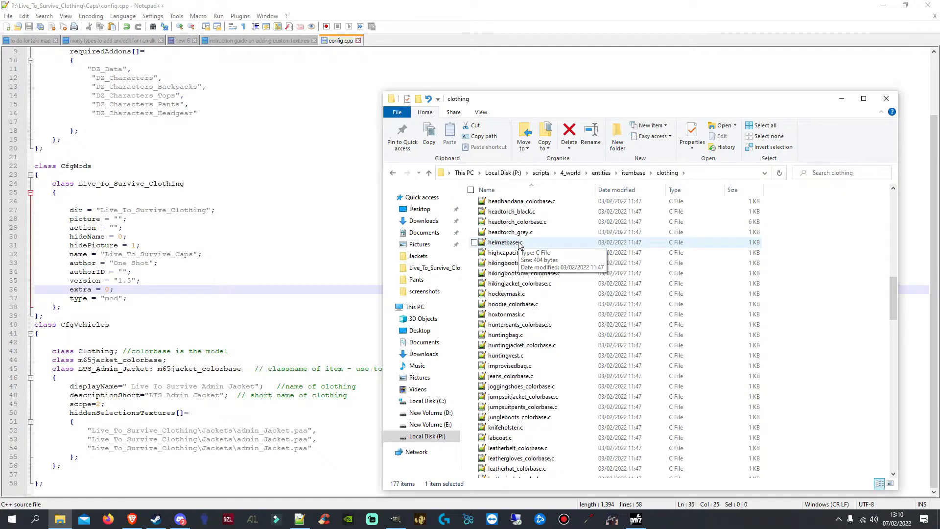
scroll(520, 245, up, 2)
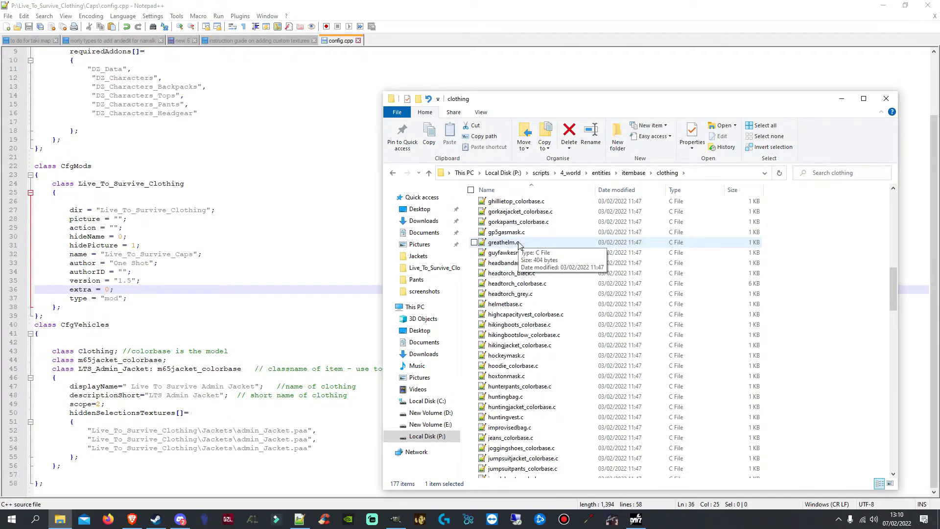
scroll(519, 245, up, 3)
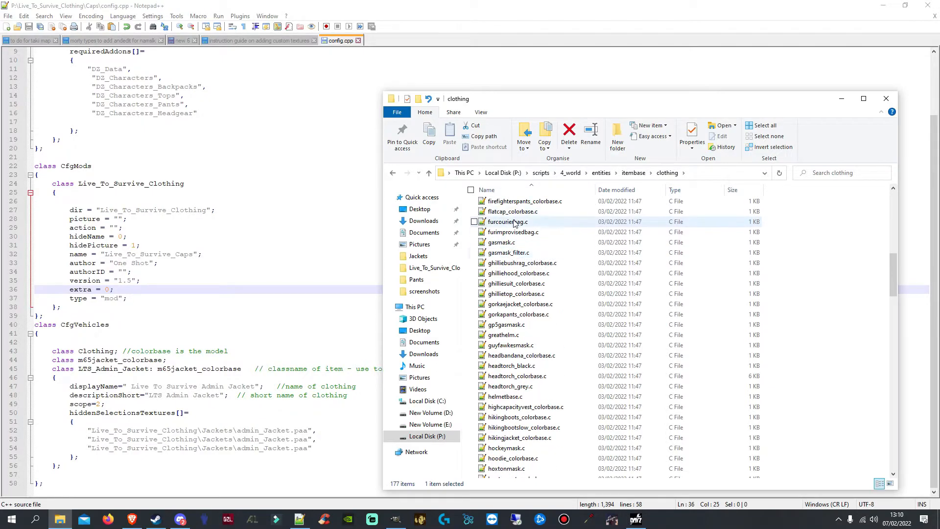
scroll(514, 216, up, 2)
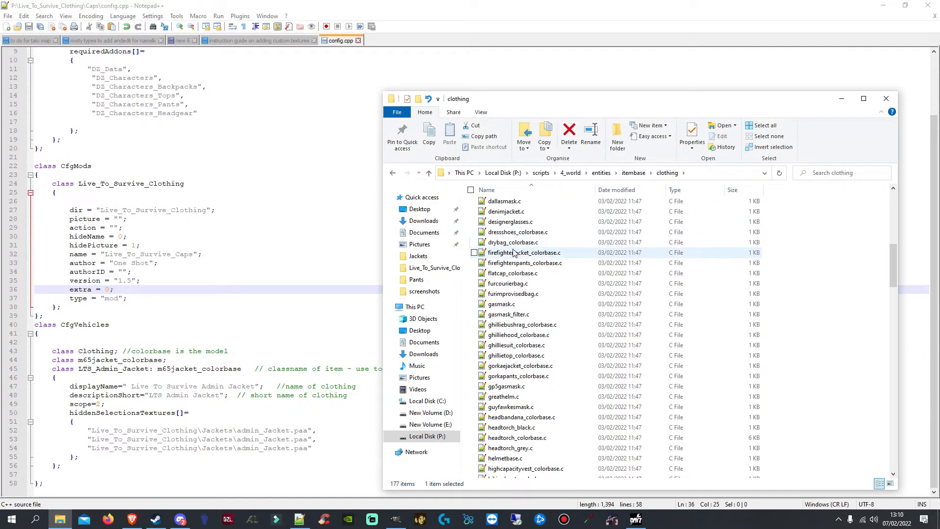
Copy the base name "flatcap_colorbase" from the flatcap_colorbase.c file without renaming it, and close the folder window to return to config.cpp
scroll(494, 269, down, 1)
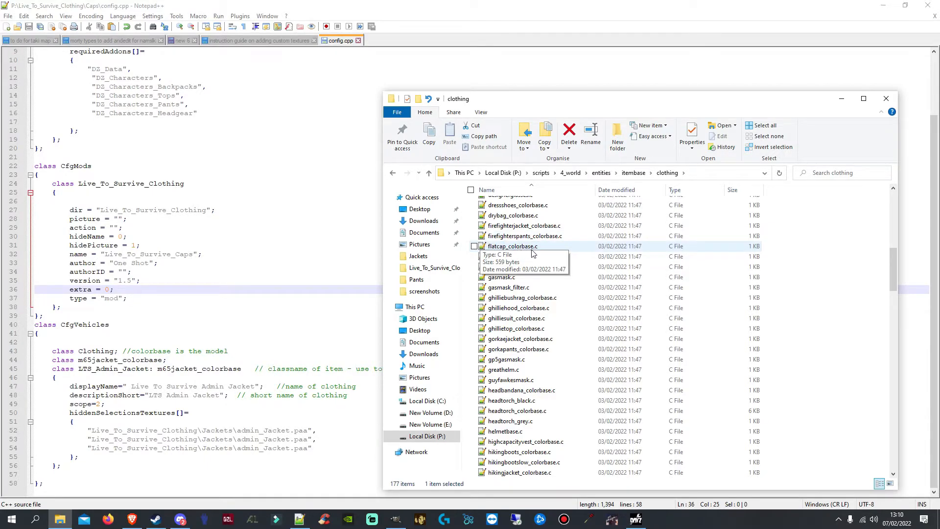
right_click(493, 247)
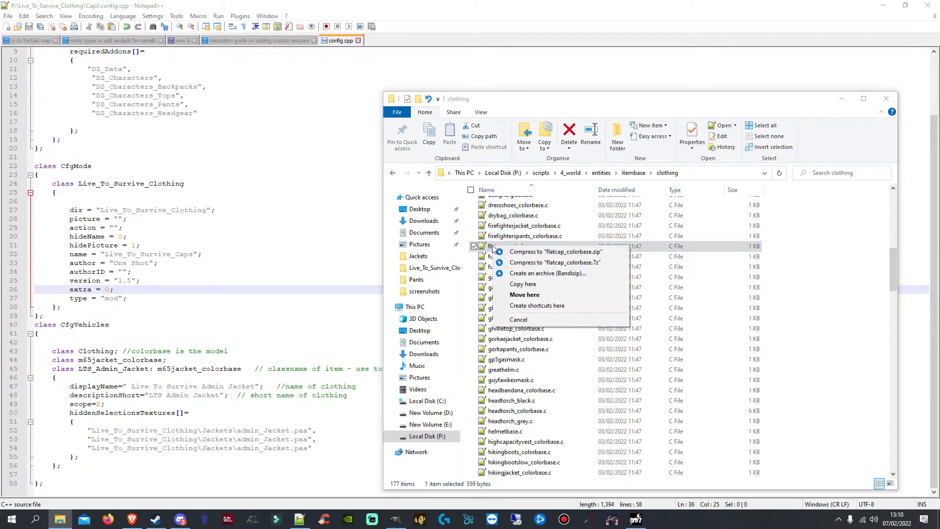
right_click(492, 244)
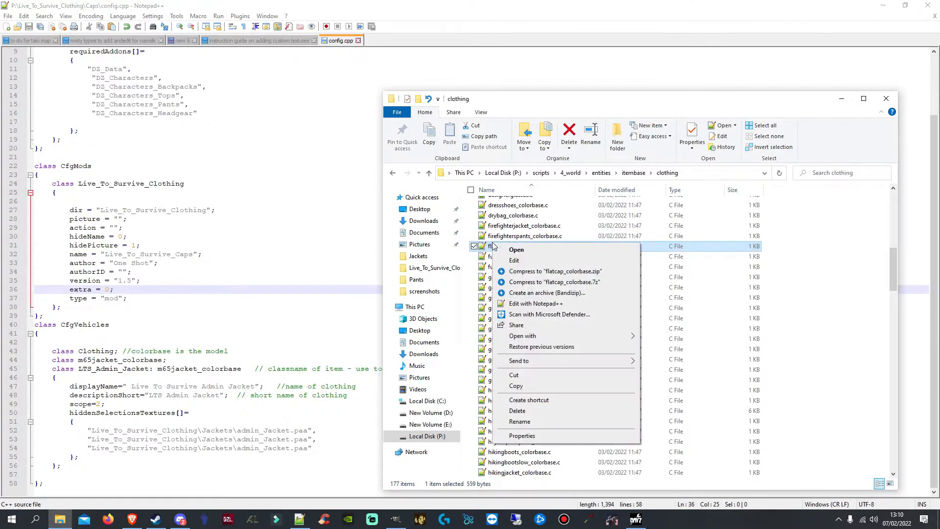
click(520, 421)
key(ctrl+c)
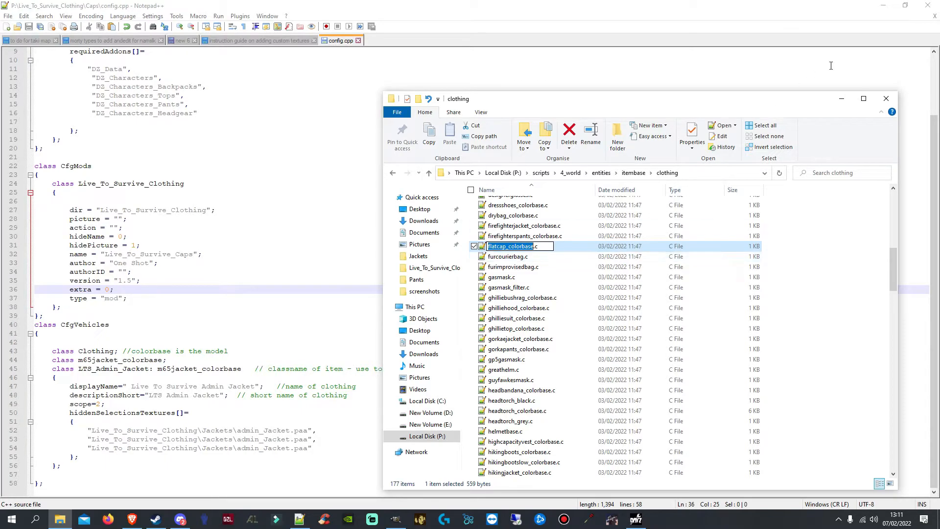
click(885, 100)
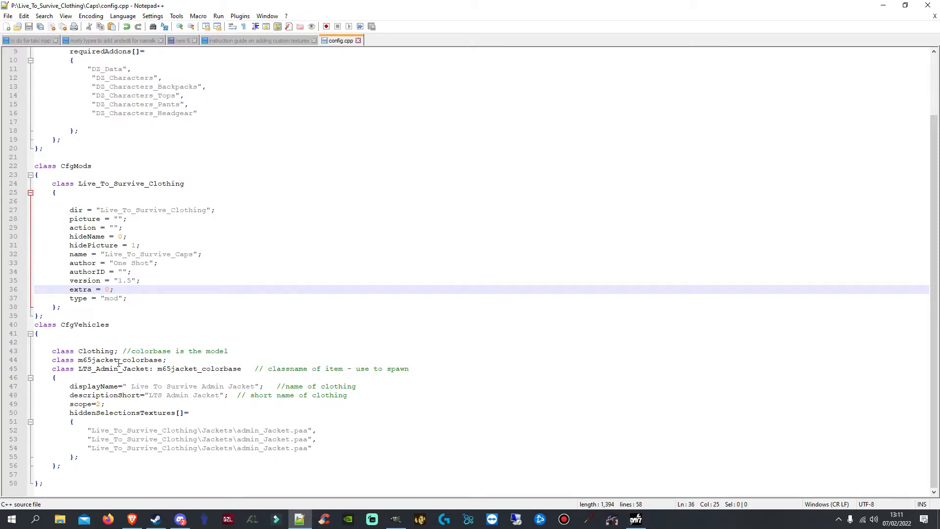
Replace m65jacket_colorbase with flatcap_colorbase in both the base class declaration and the item class's inheritance under CfgVehicles
drag(54, 364, 159, 364)
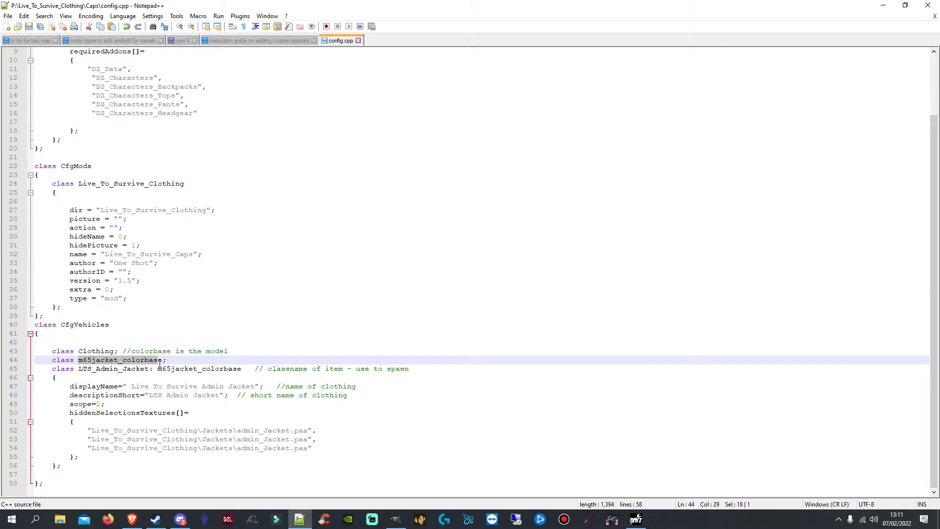
key(ctrl+v)
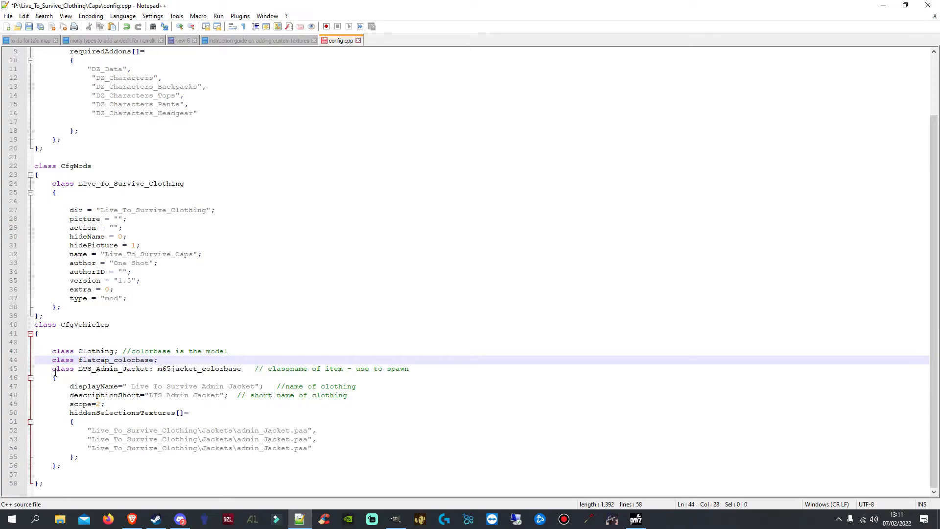
drag(43, 371, 70, 373)
drag(157, 368, 243, 368)
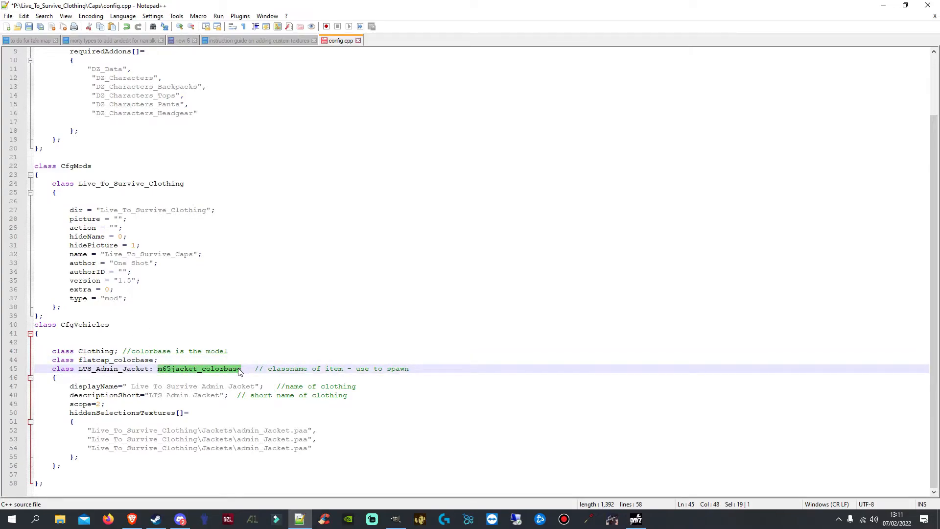
text(flatcap_colorbase)
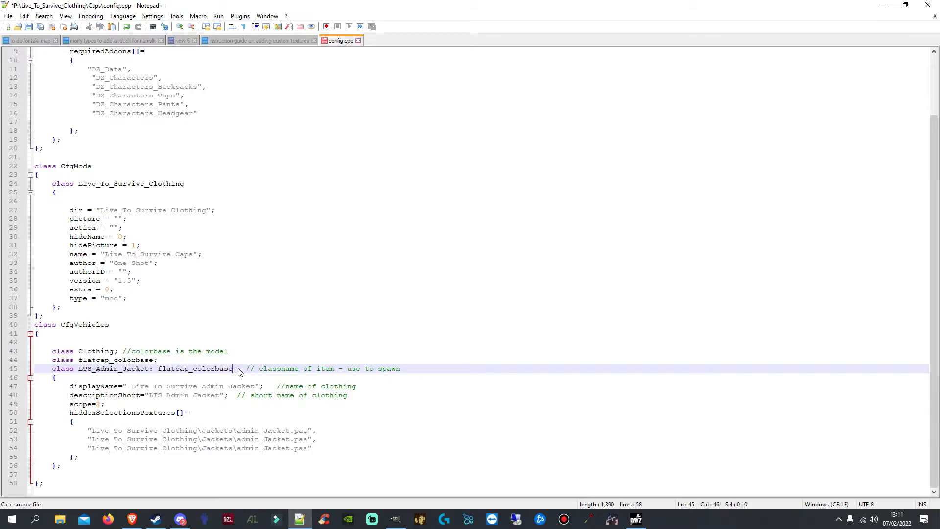
Rename the item class in CfgVehicles to LTS_Admin_Cap
drag(79, 369, 150, 371)
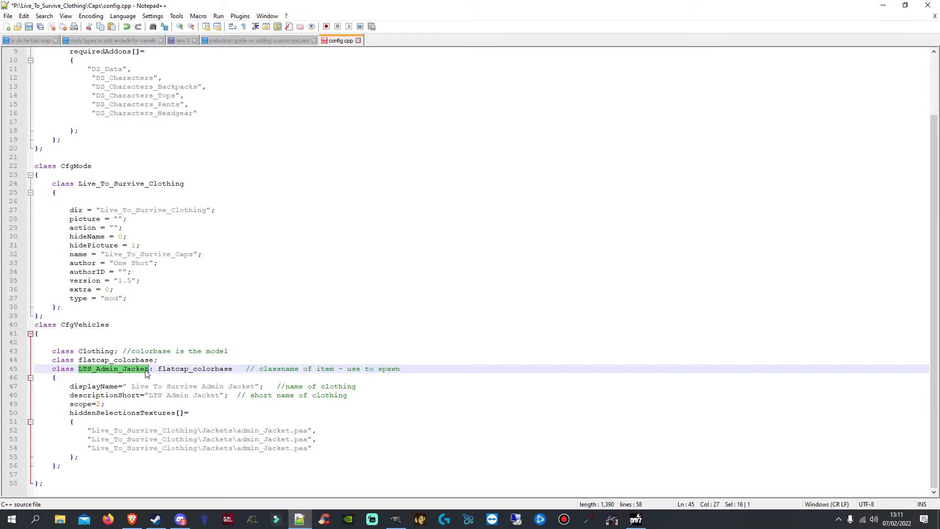
click(86, 373)
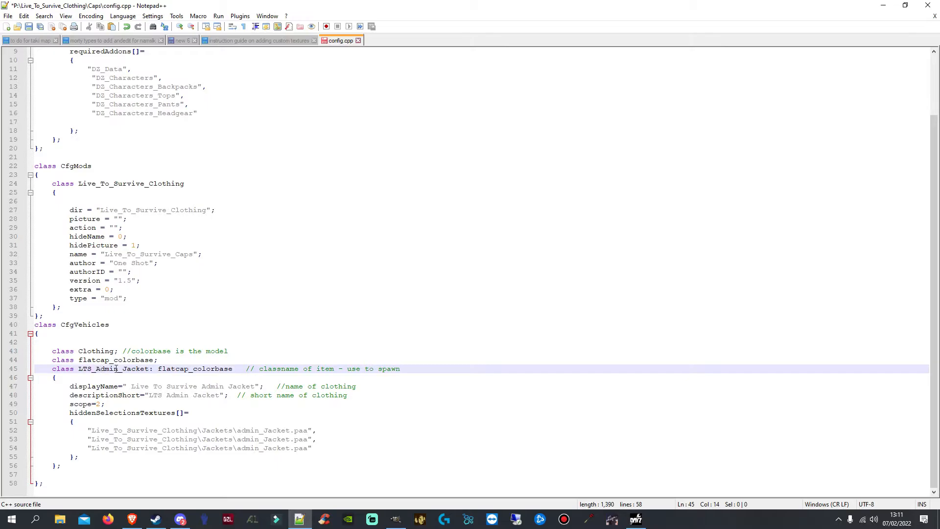
click(149, 369)
key(BackSpace)
key(BackSpace)
key(BackSpace)
key(BackSpace)
key(BackSpace)
key(BackSpace)
text(Cap)
Change the item's displayName to "Live To Survive Admin Cap"
click(133, 385)
key(ctrl+shift+Right)
key(ctrl+shift+Right)
key(ctrl+shift+Right)
key(ctrl+shift+Right)
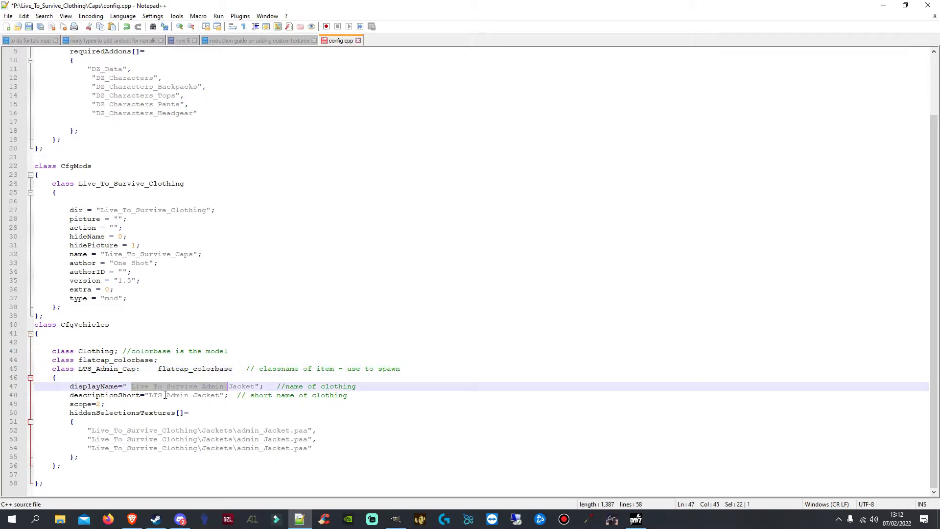
click(252, 386)
key(BackSpace)
key(BackSpace)
key(BackSpace)
key(BackSpace)
key(BackSpace)
key(BackSpace)
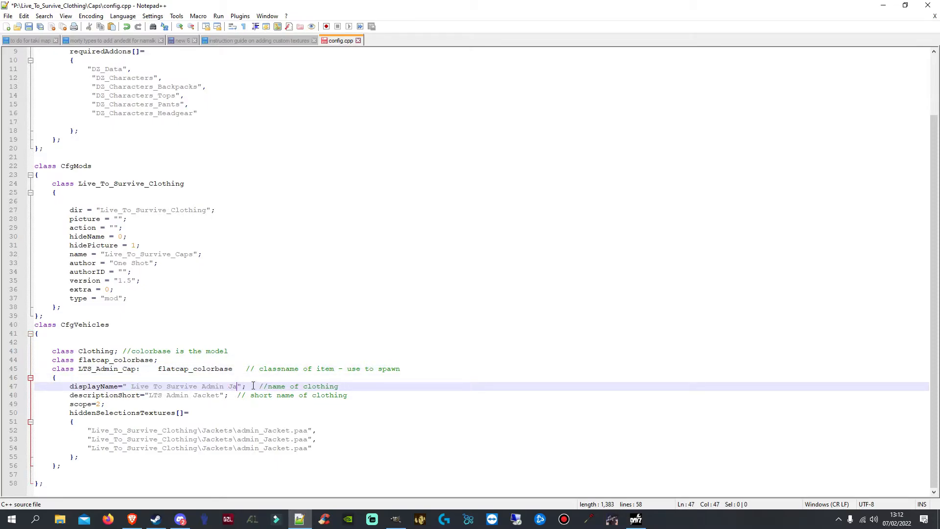
text(Cap)
Change descriptionShort to "LTS Admin Cap", then save and close the Caps config.cpp
click(219, 397)
key(BackSpace)
key(BackSpace)
key(BackSpace)
key(BackSpace)
key(BackSpace)
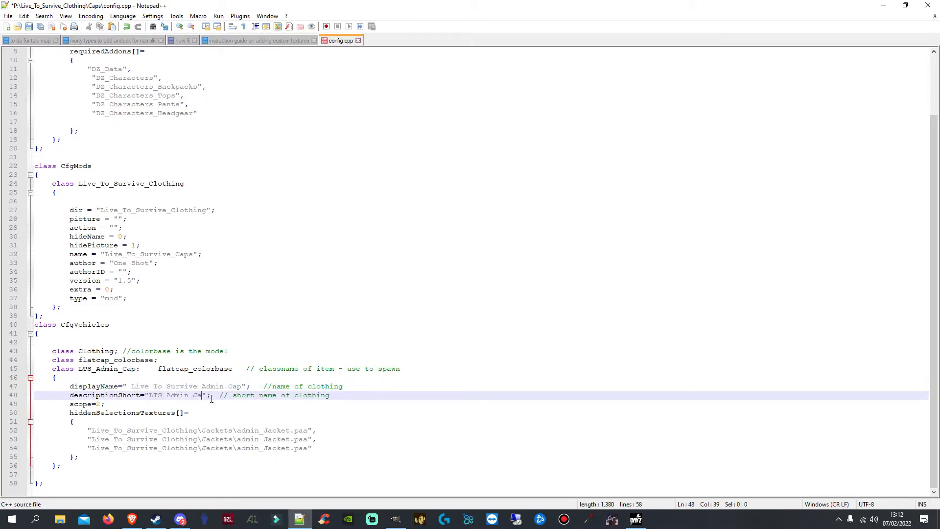
key(BackSpace)
text(Cap)
mouse_move(274, 368)
mouse_down()
mouse_move(382, 368)
mouse_move(342, 386)
mouse_move(276, 387)
mouse_up()
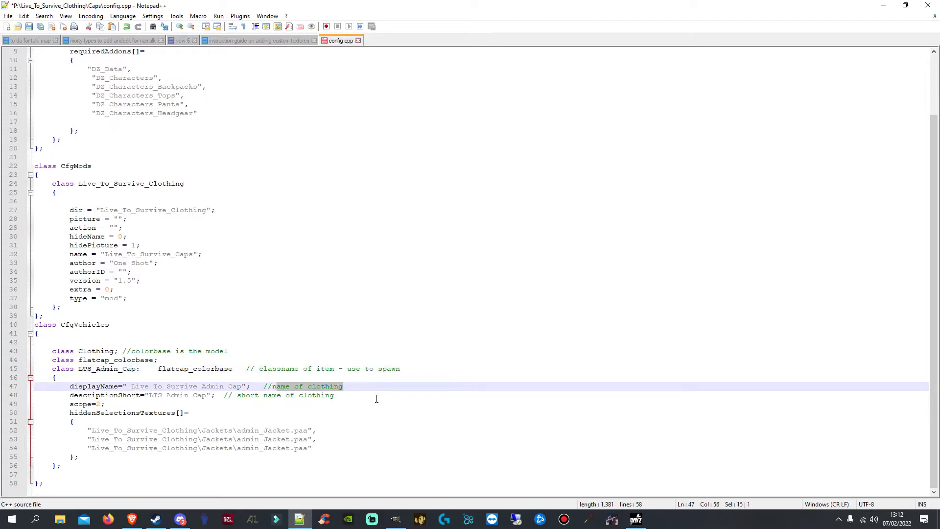
click(366, 397)
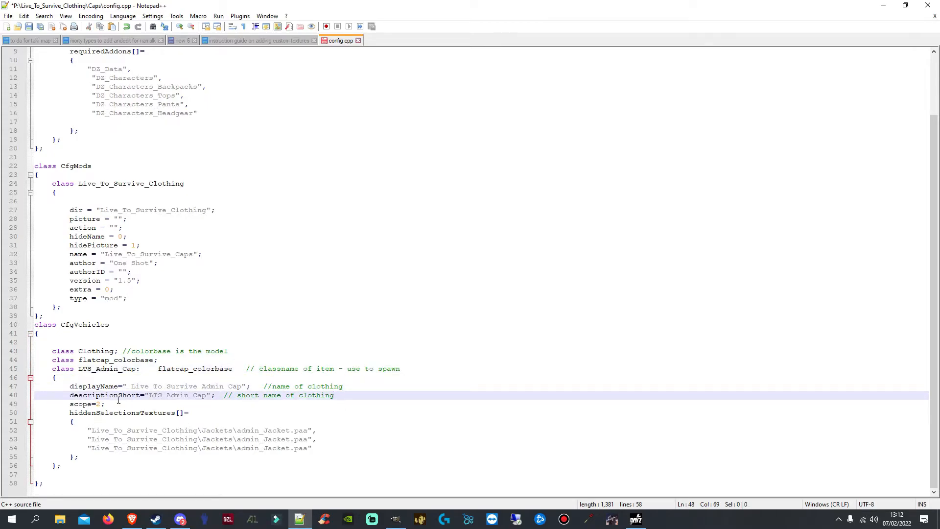
click(29, 27)
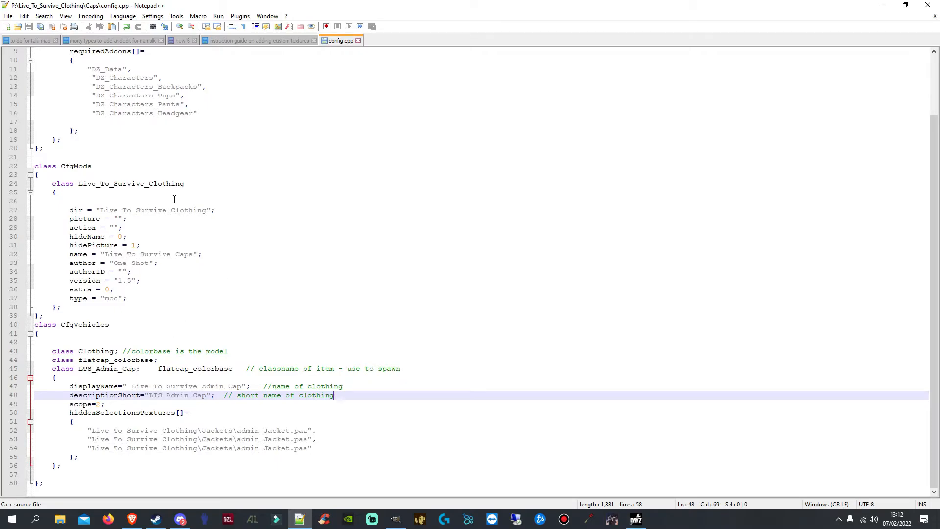
click(358, 40)
Open config.cpp from the Jackets folder of Live_To_Survive_Clothing on the P drive, review its class and texture entries, and close it
click(59, 519)
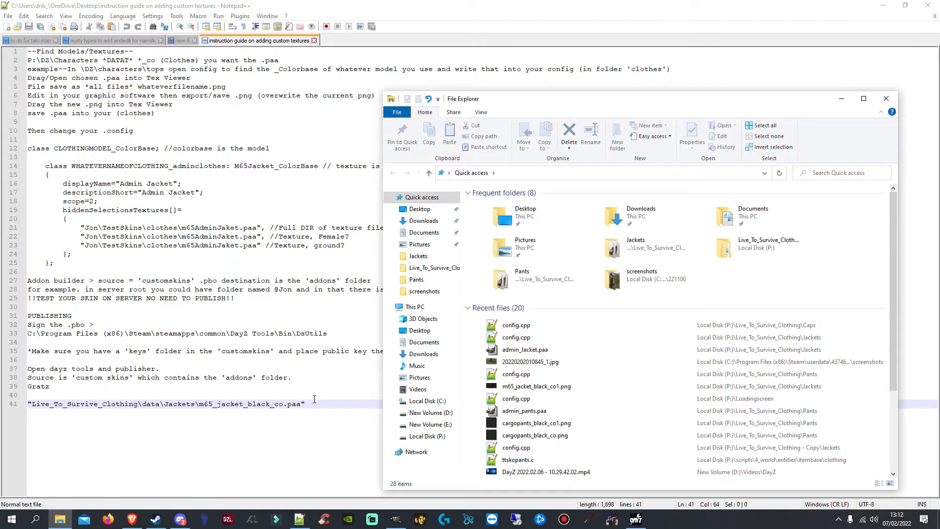
click(427, 436)
double_click(539, 277)
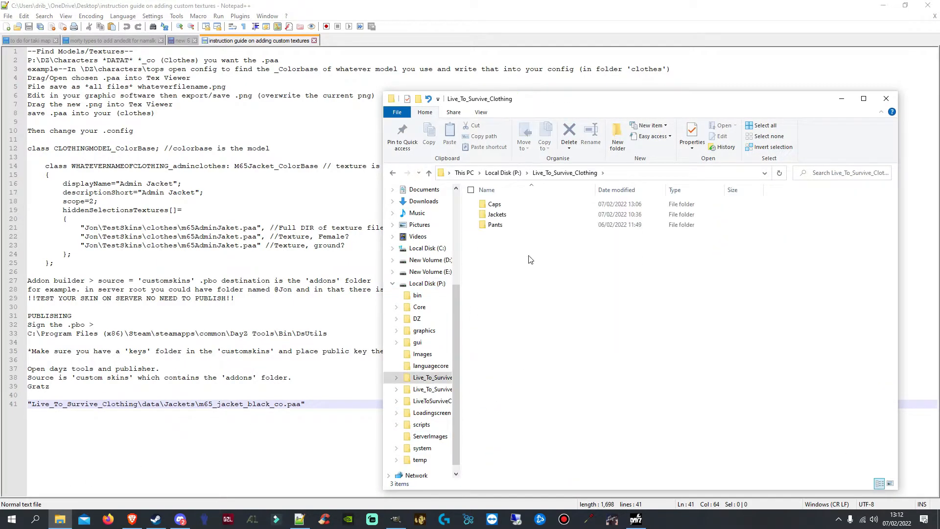
click(504, 218)
double_click(504, 216)
double_click(554, 222)
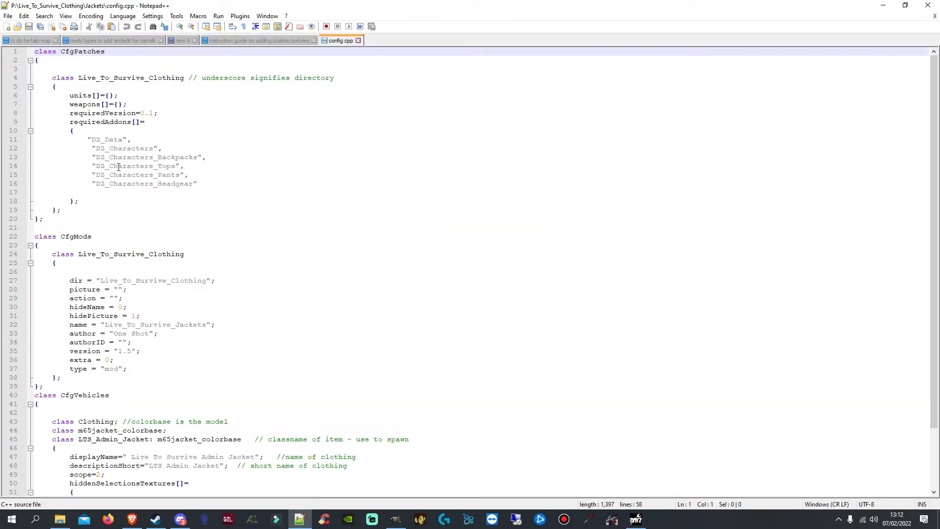
scroll(102, 280, down, 2)
scroll(422, 153, down, 1)
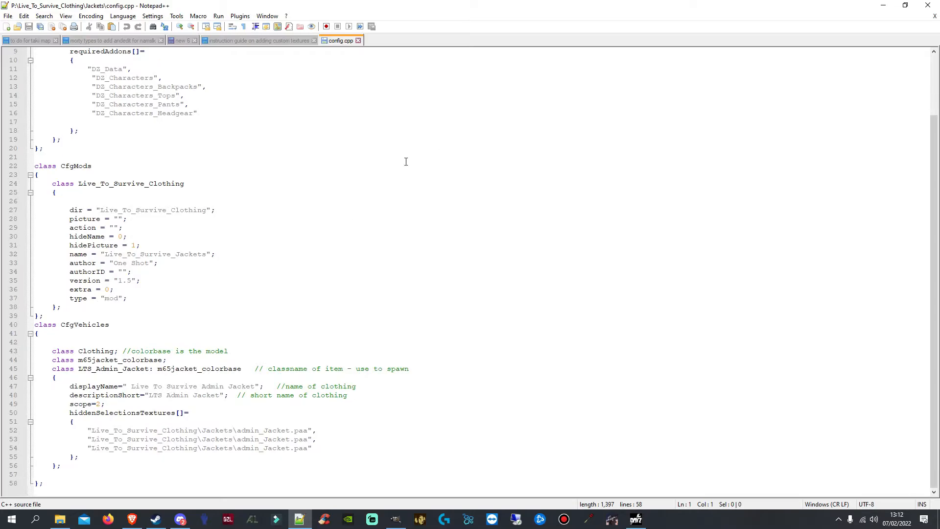
scroll(422, 154, up, 3)
click(358, 40)
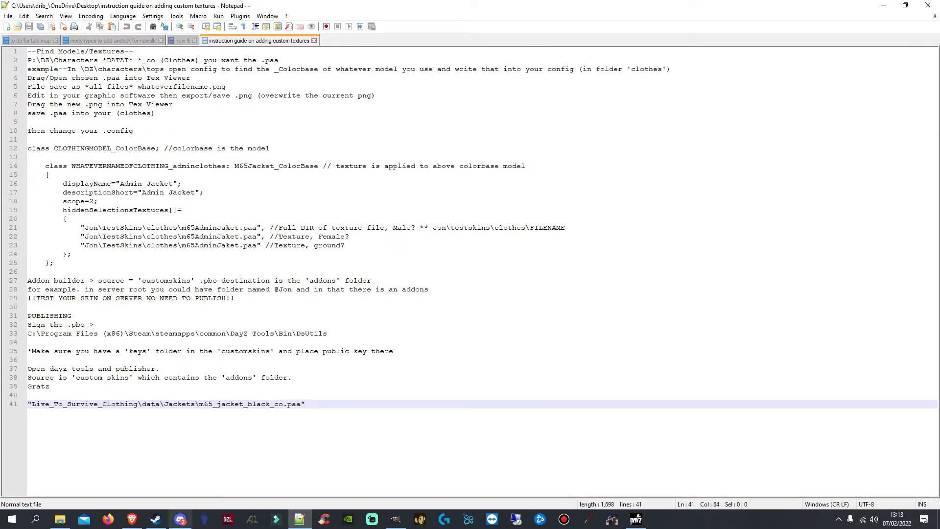
Open config.cpp from the Pants folder, compare its mod name, class and texture path entries, and close it
click(60, 519)
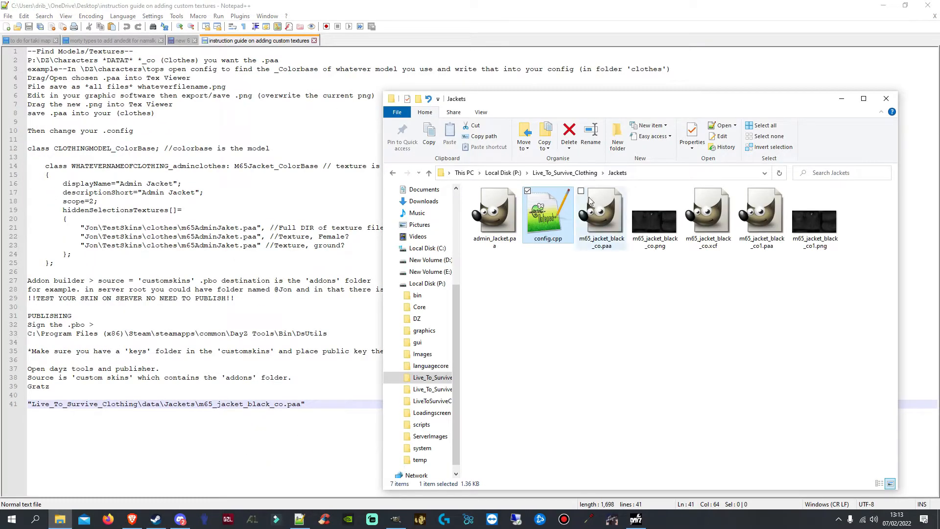
click(582, 173)
click(513, 224)
double_click(513, 225)
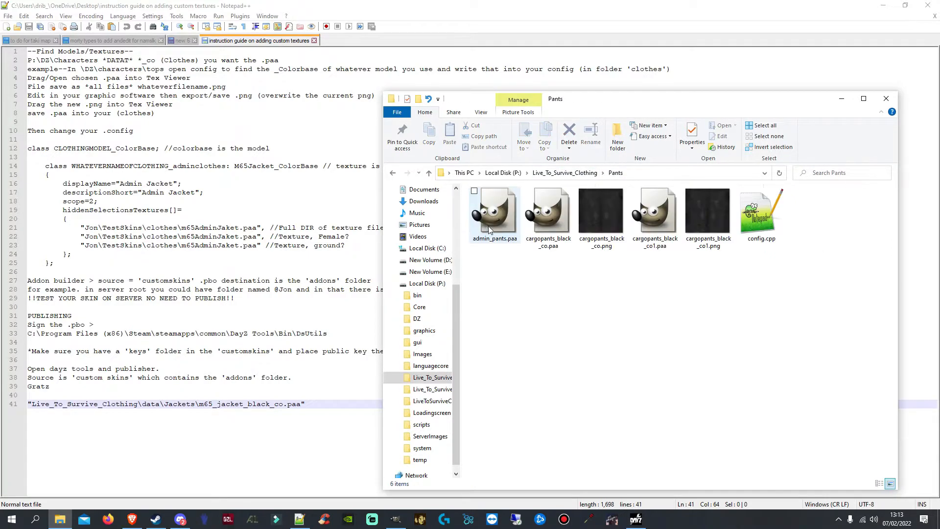
double_click(761, 216)
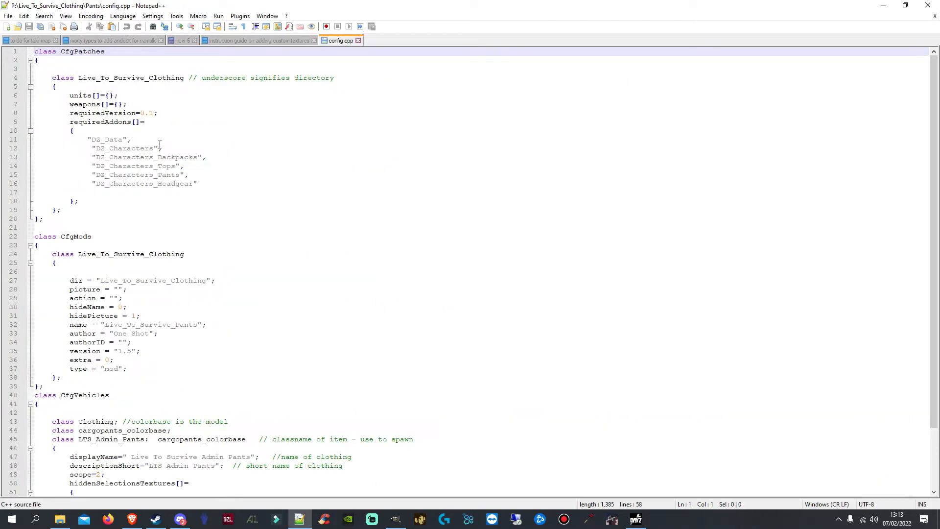
scroll(159, 146, down, 3)
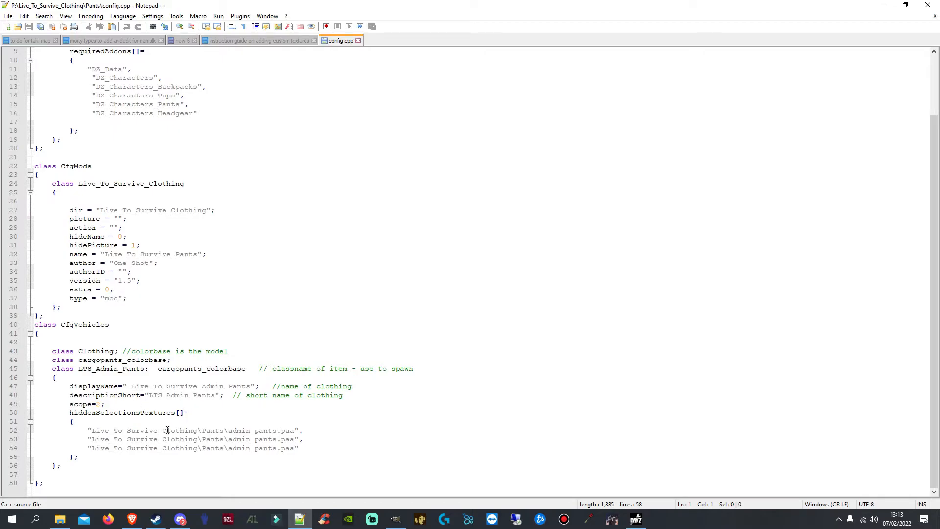
click(359, 41)
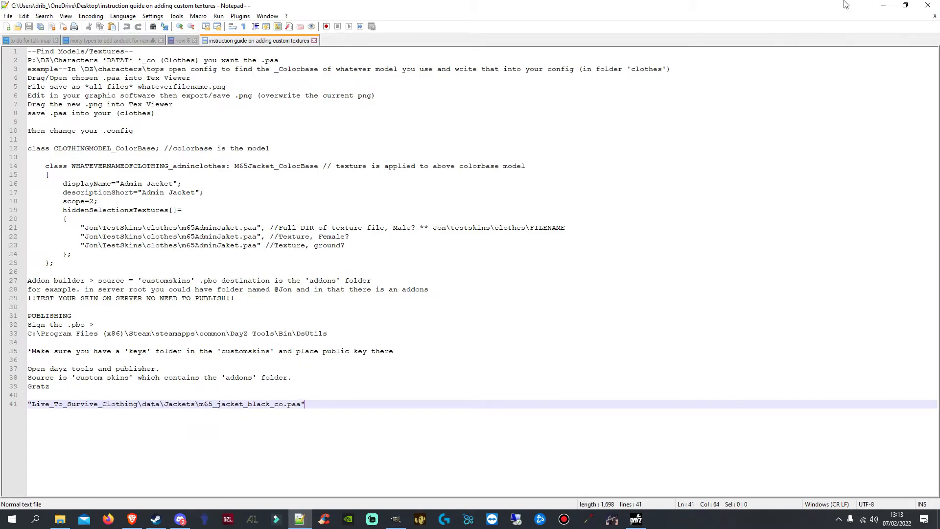
Minimize the text editor, browse to P:\DZ\characters\headgear\data and select the flatcap_black_co.paa texture
click(937, 4)
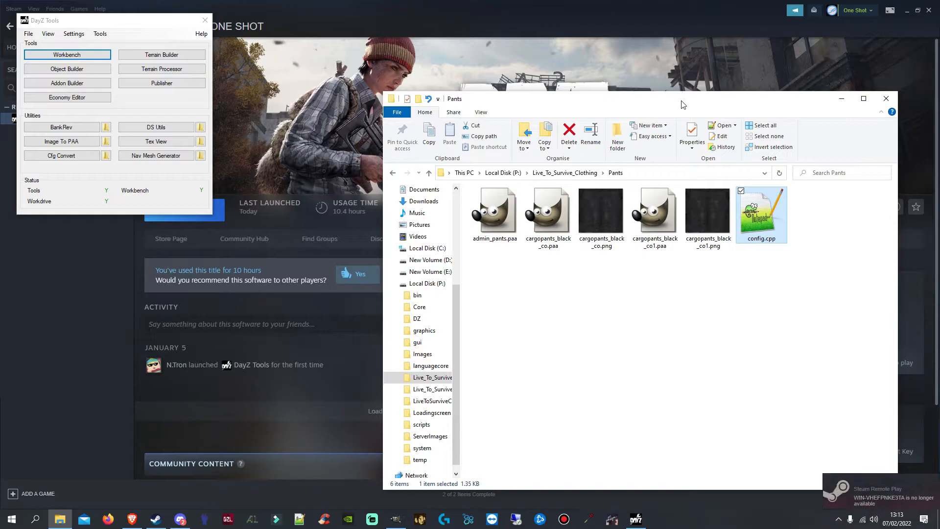
drag(684, 104, 579, 98)
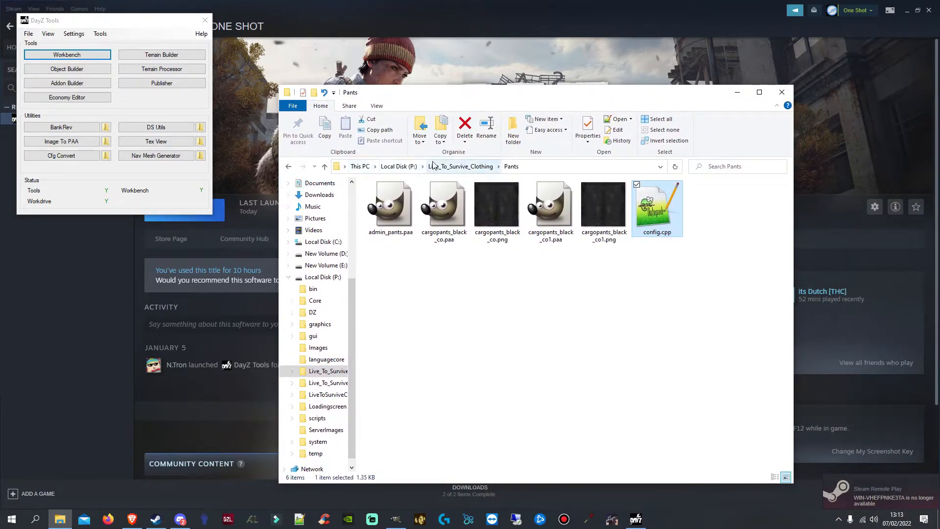
click(391, 166)
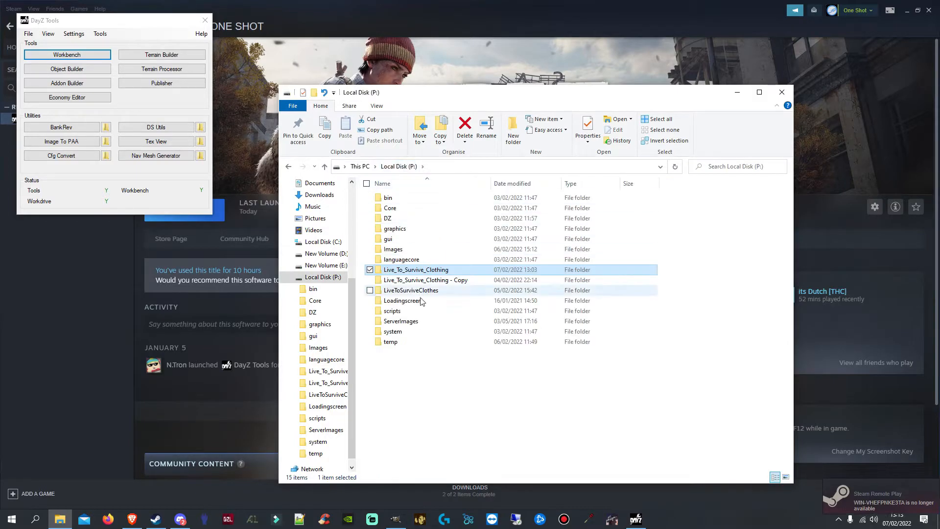
double_click(390, 218)
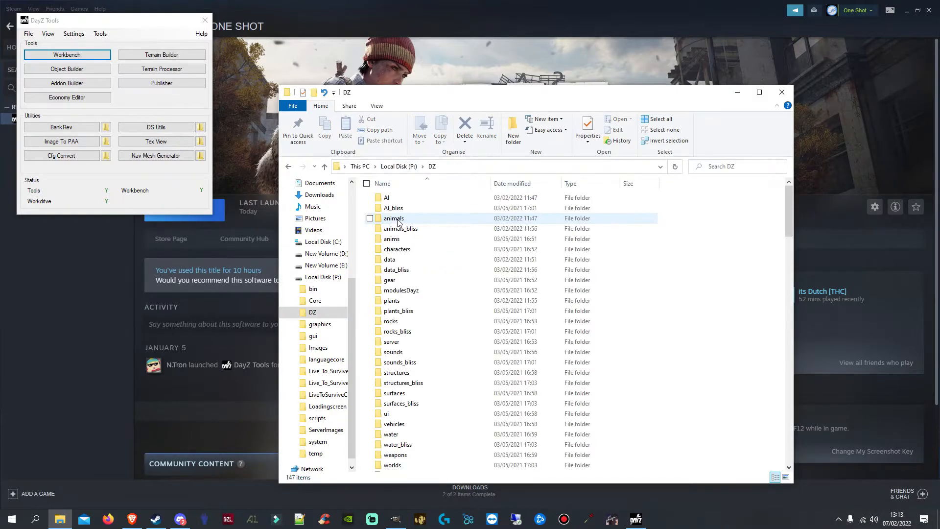
double_click(400, 251)
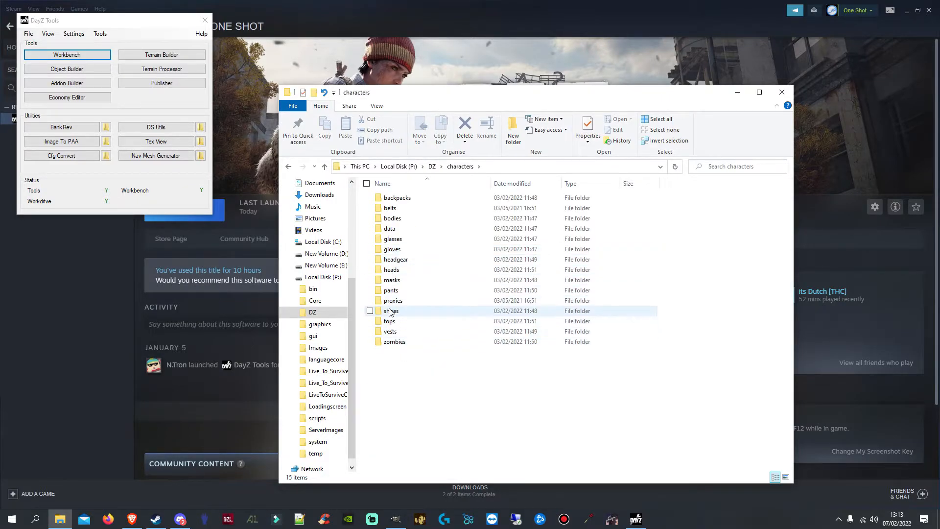
double_click(399, 260)
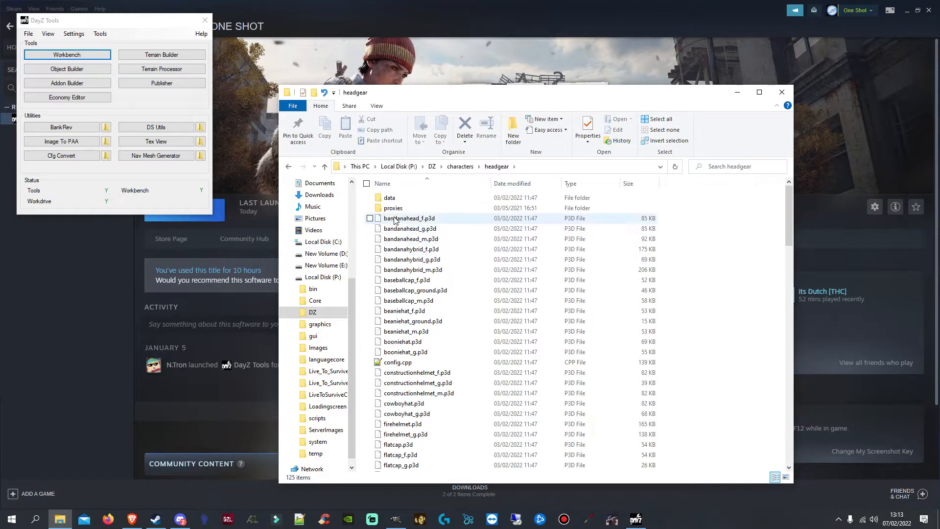
double_click(393, 198)
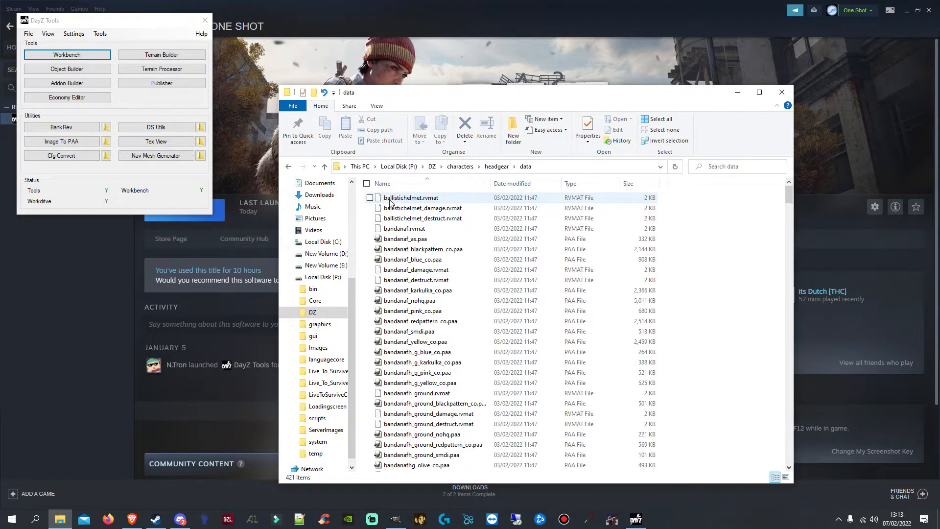
scroll(392, 216, down, 5)
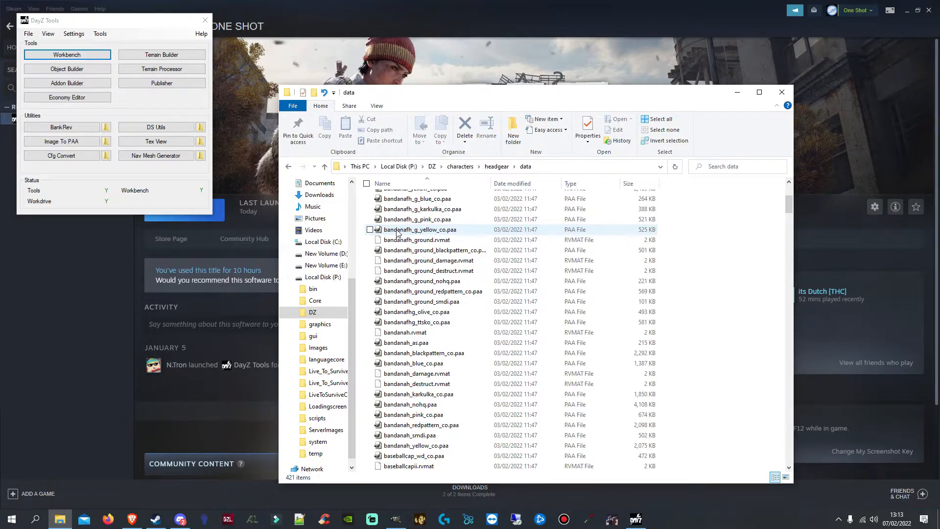
scroll(396, 235, down, 20)
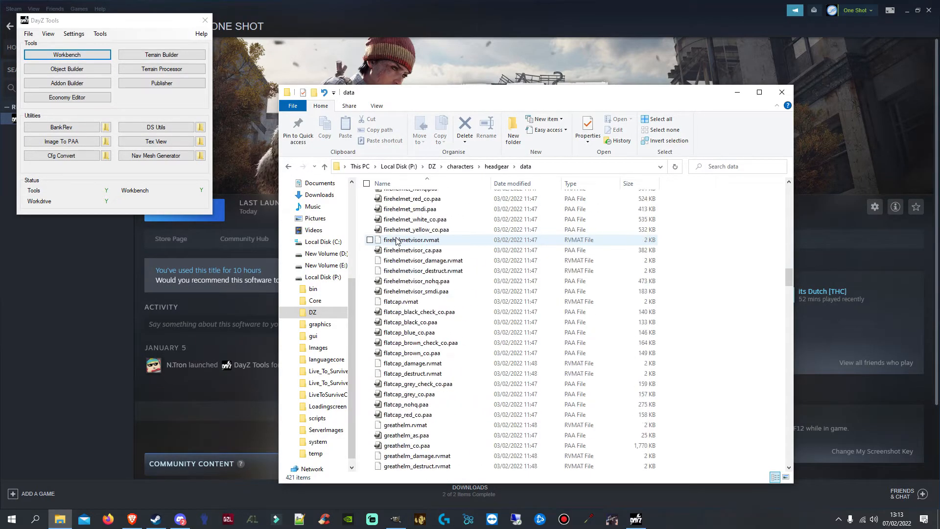
click(406, 326)
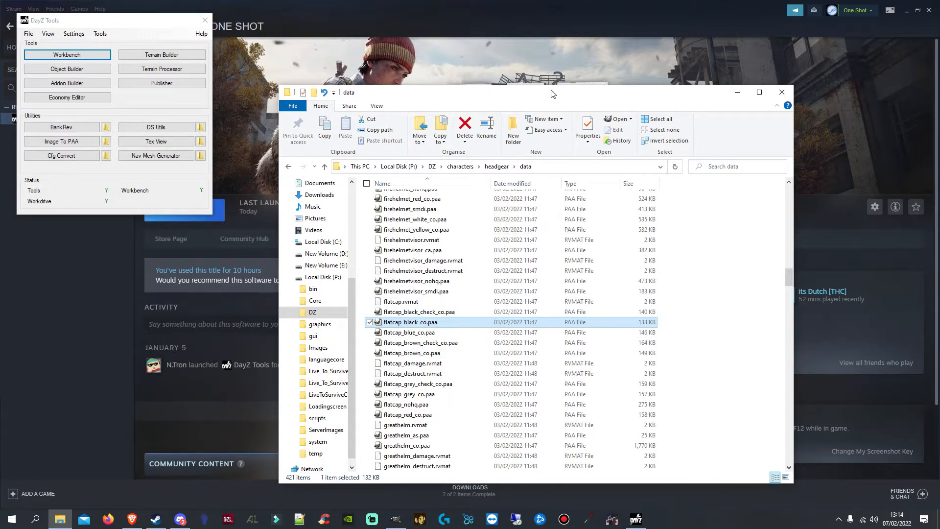
Launch Tex View from DayZ Tools and arrange its resized window beside the headgear data folder
drag(521, 95, 695, 60)
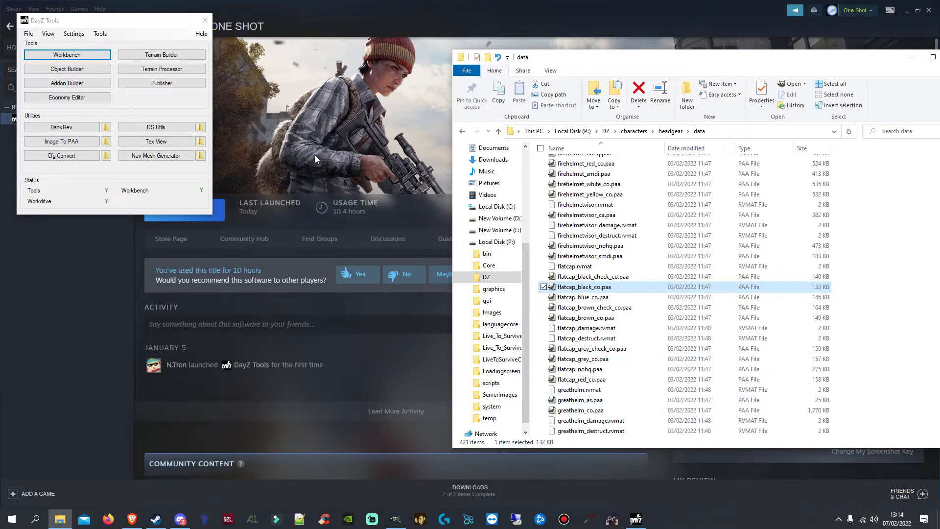
click(162, 142)
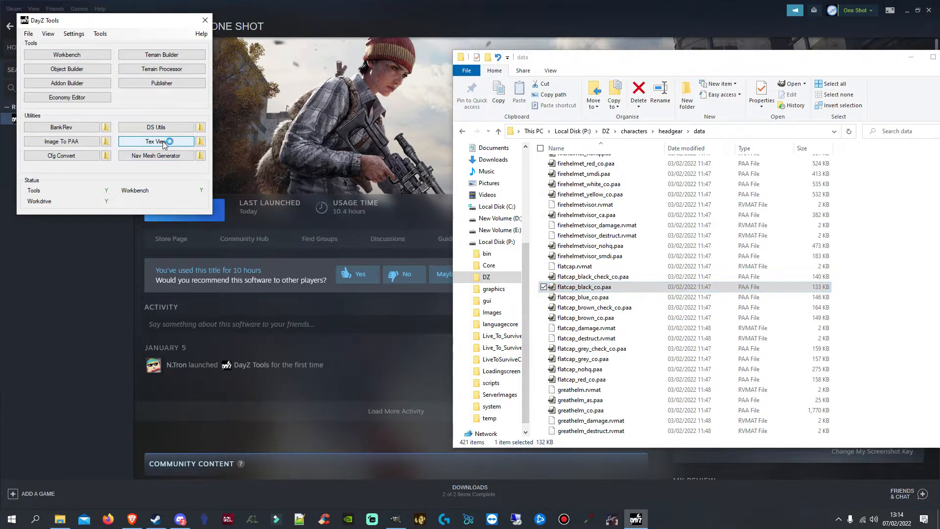
drag(786, 455, 464, 445)
drag(322, 102, 271, 61)
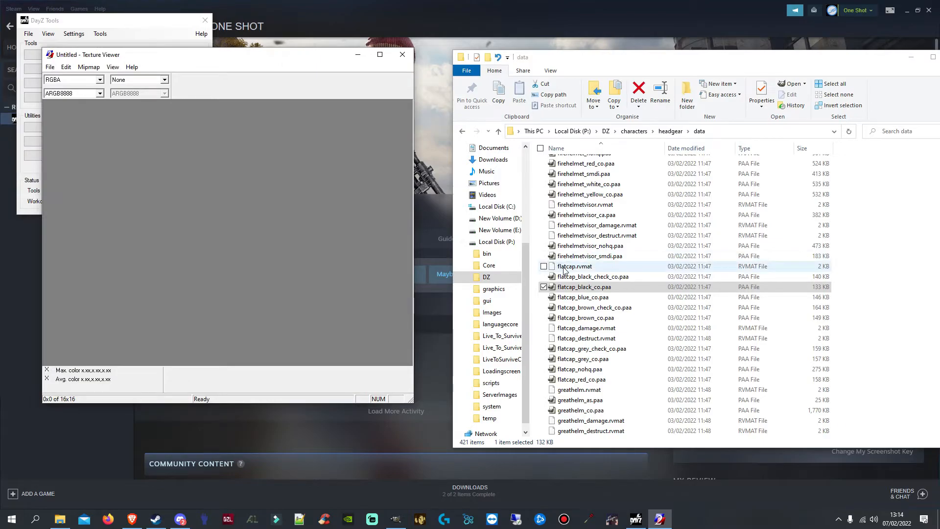
Load flatcap_black_co.paa from the headgear data folder into Texture Viewer and maximize the viewer
click(580, 288)
drag(581, 289, 254, 240)
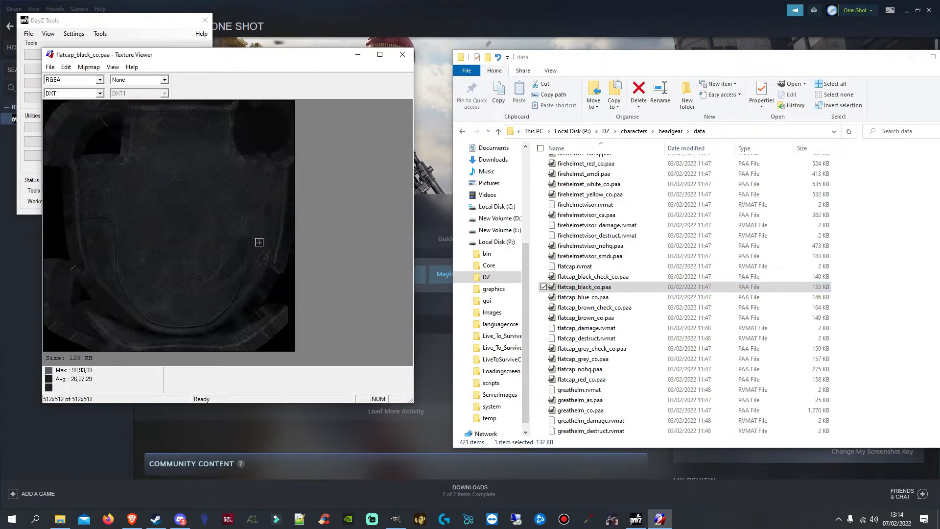
click(379, 54)
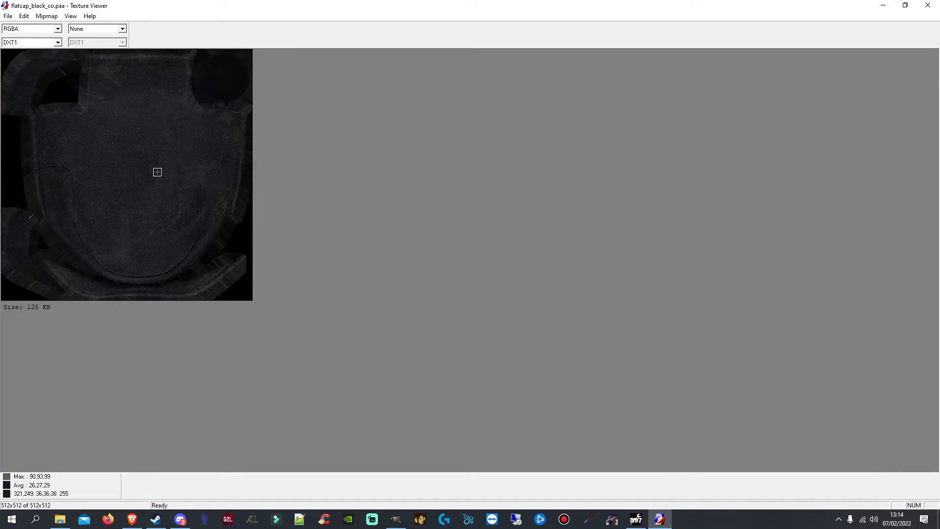
Save a copy of the texture as flatcap_black_co.paa in P:\Live_To_Survive_Clothing\Caps, and close Texture Viewer
click(8, 16)
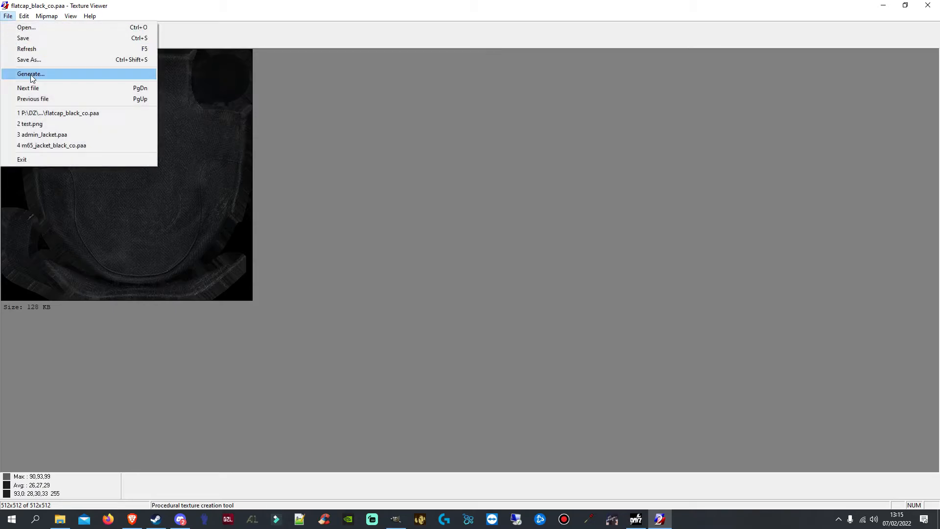
click(36, 59)
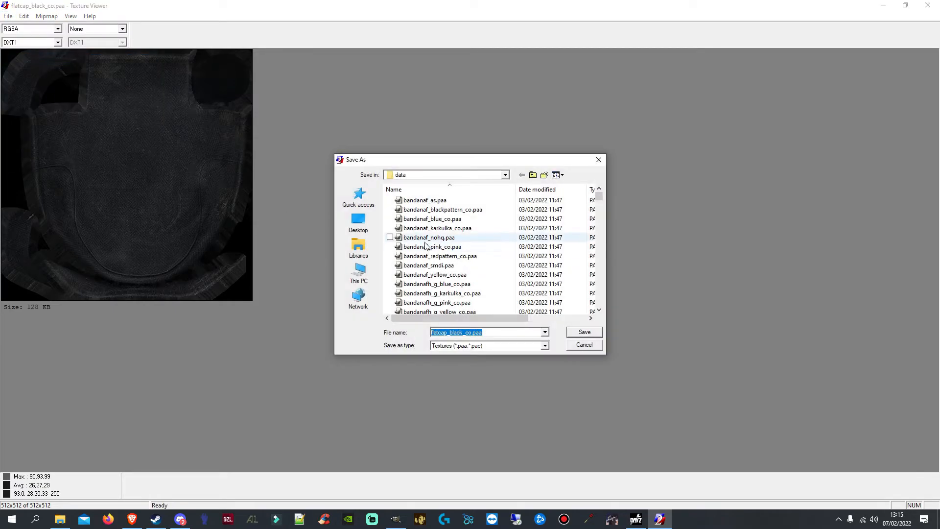
click(359, 273)
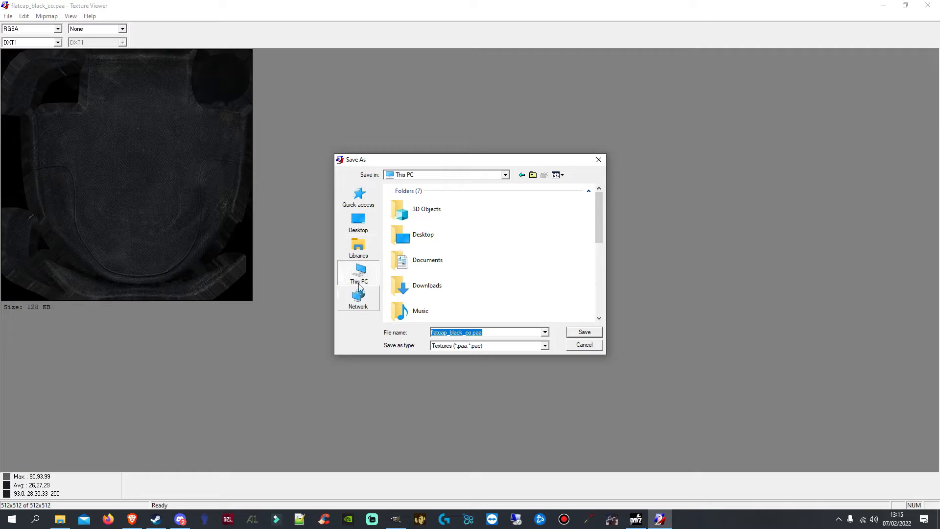
scroll(431, 259, down, 5)
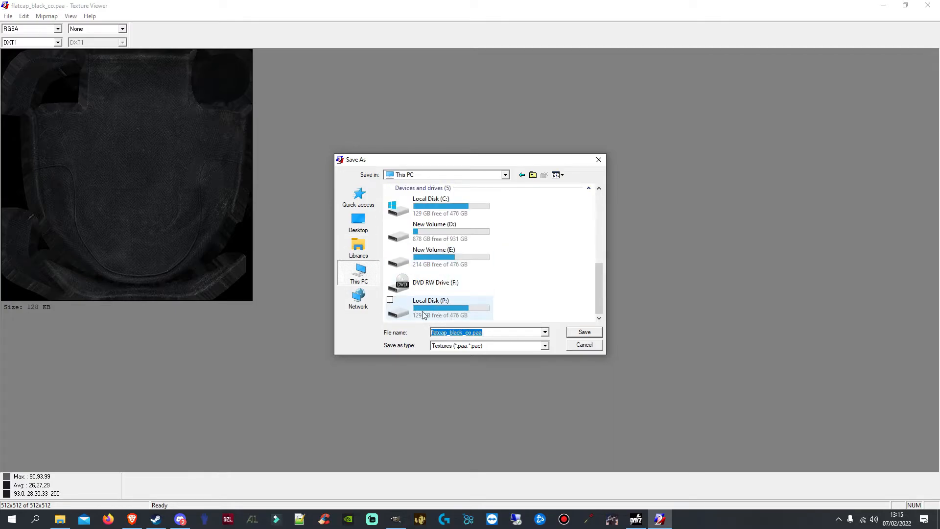
double_click(454, 311)
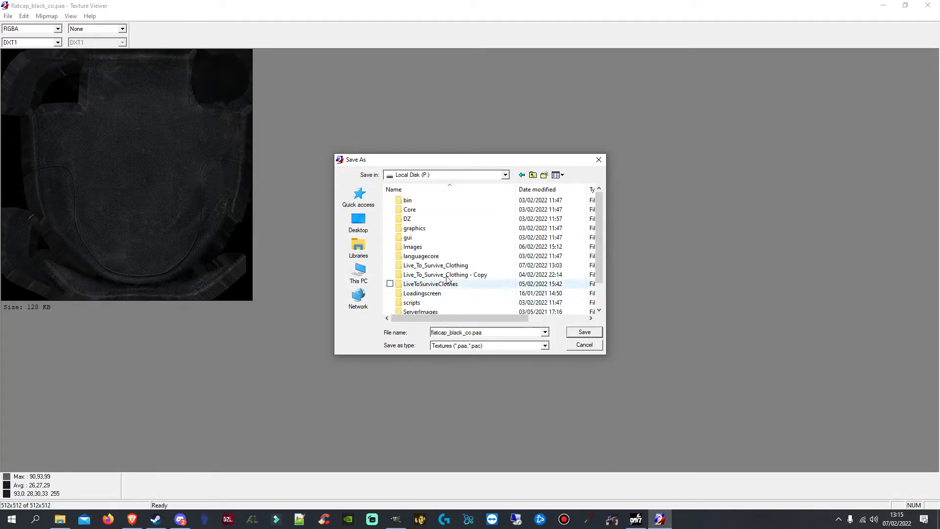
scroll(430, 245, down, 1)
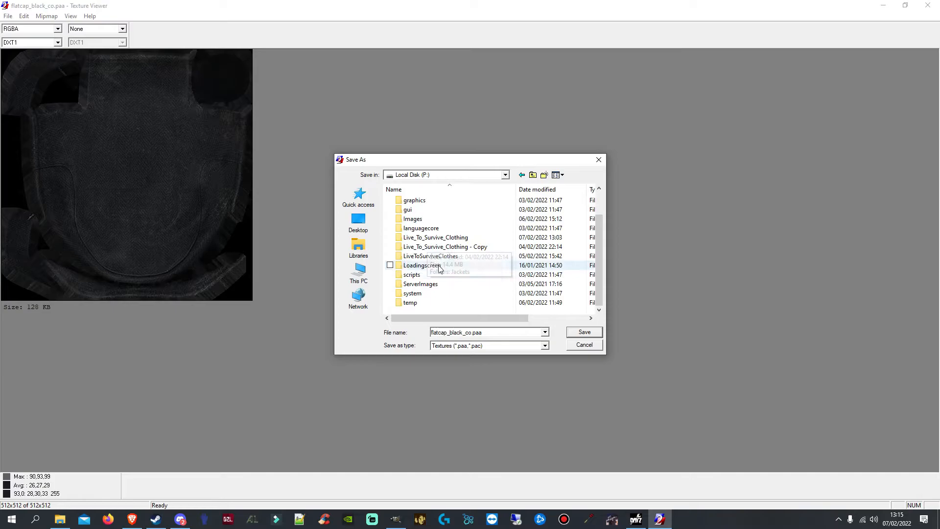
double_click(428, 239)
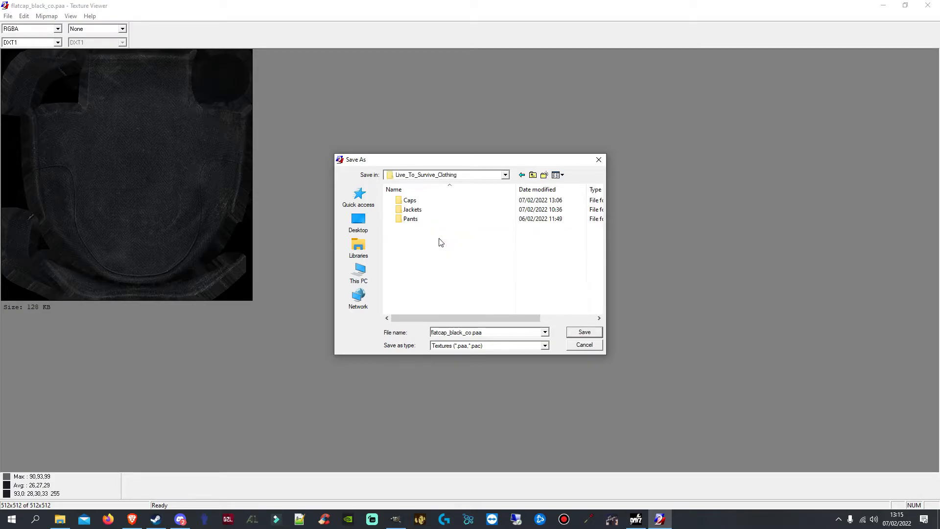
double_click(416, 203)
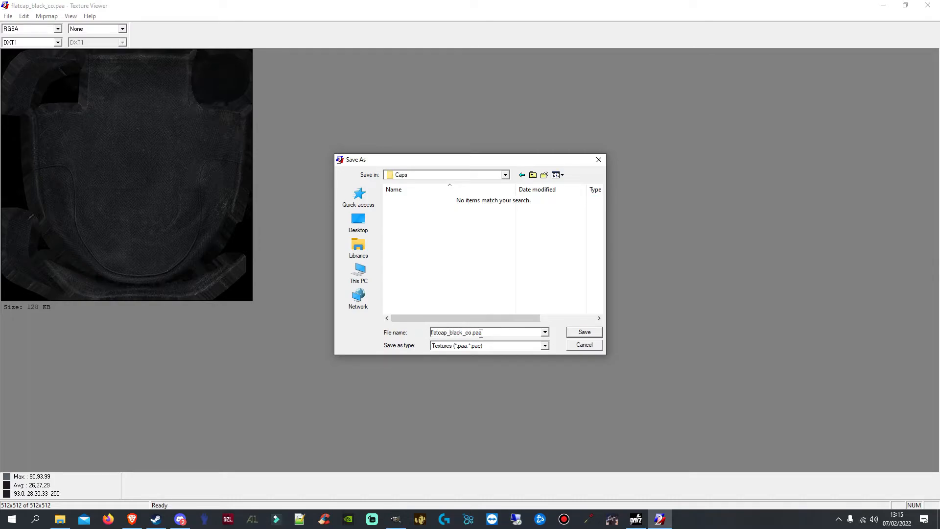
click(579, 333)
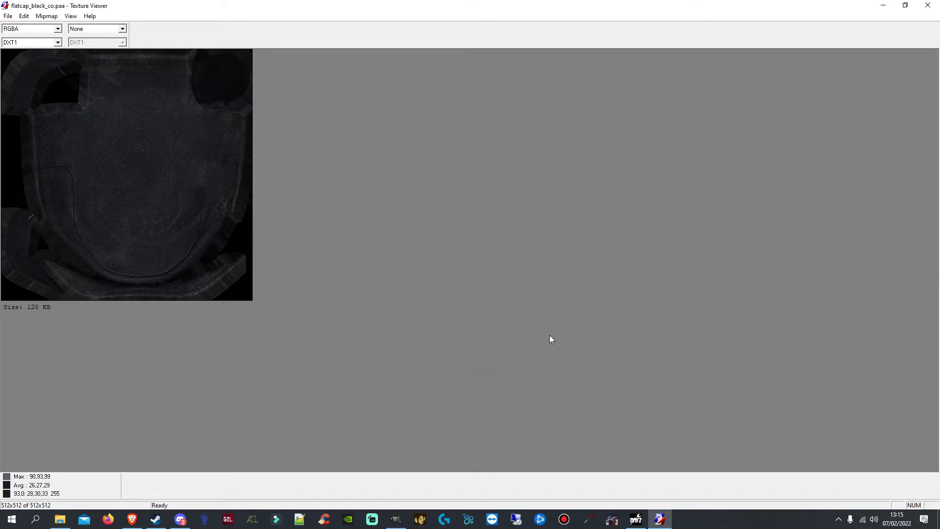
click(928, 6)
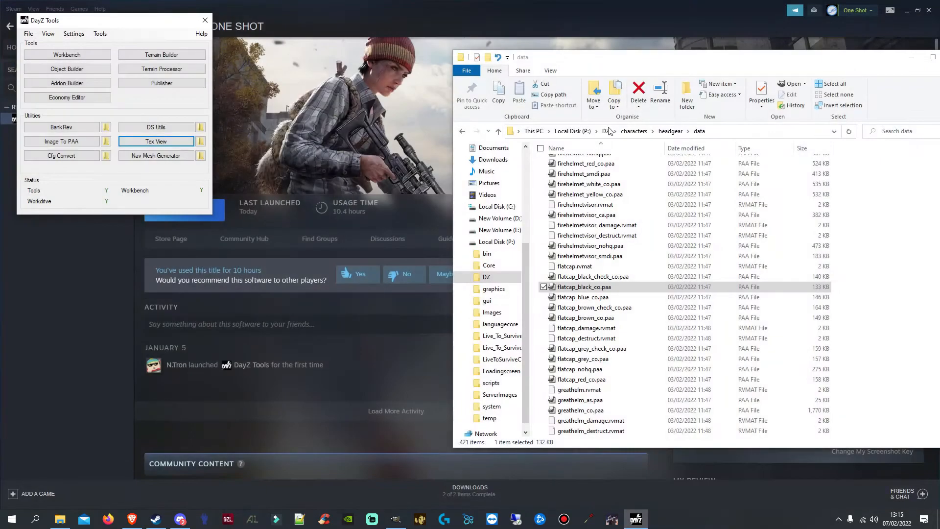
Relaunch Tex View from DayZ Tools and load flatcap_black_co.paa from the headgear data folder into it again
click(616, 287)
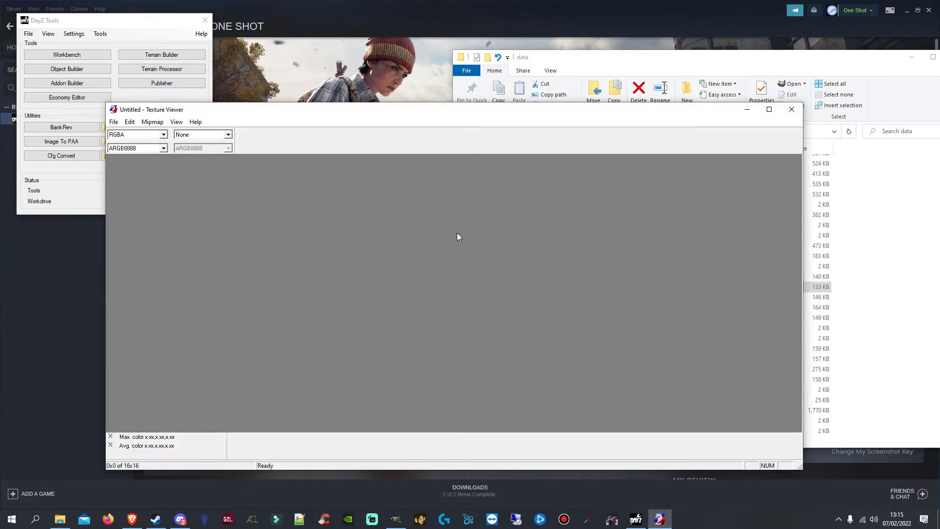
drag(607, 113, 349, 102)
drag(588, 288, 178, 218)
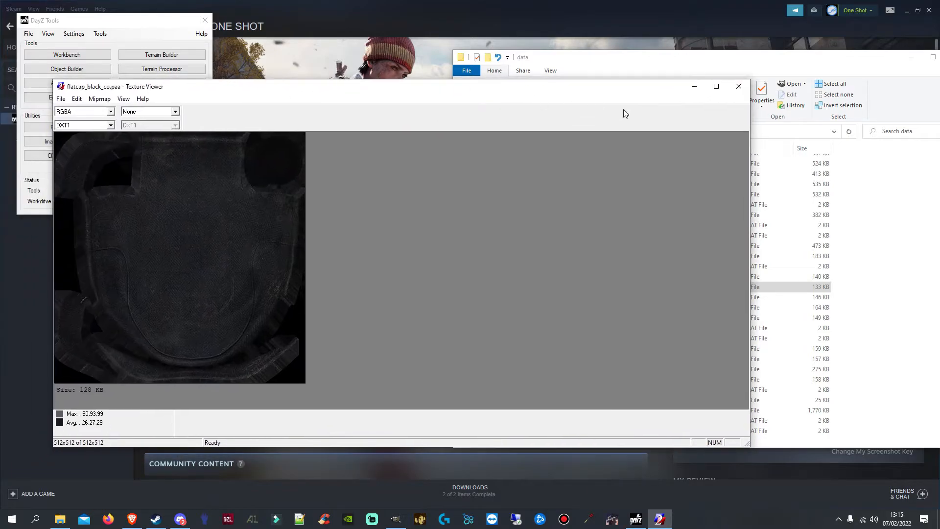
Begin saving the texture under a new name, changing the file name to flatcap_black_co.png
click(61, 99)
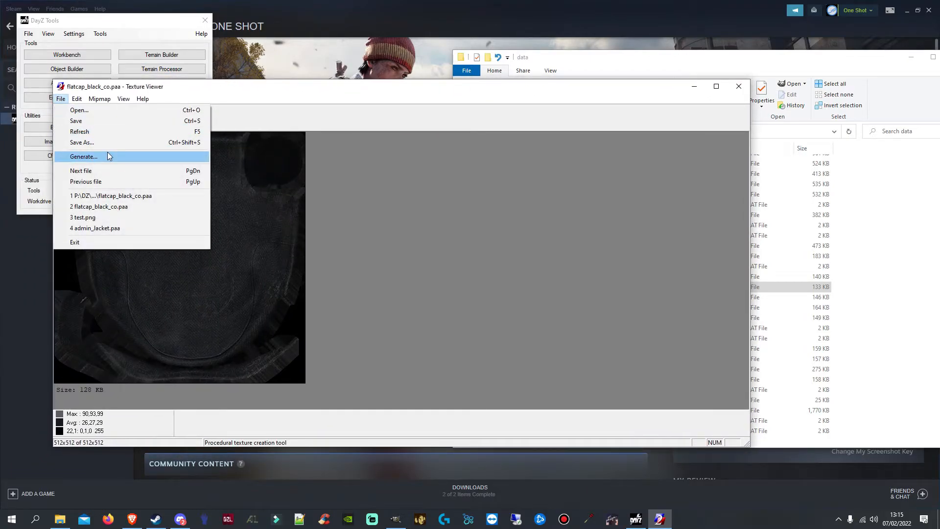
click(86, 142)
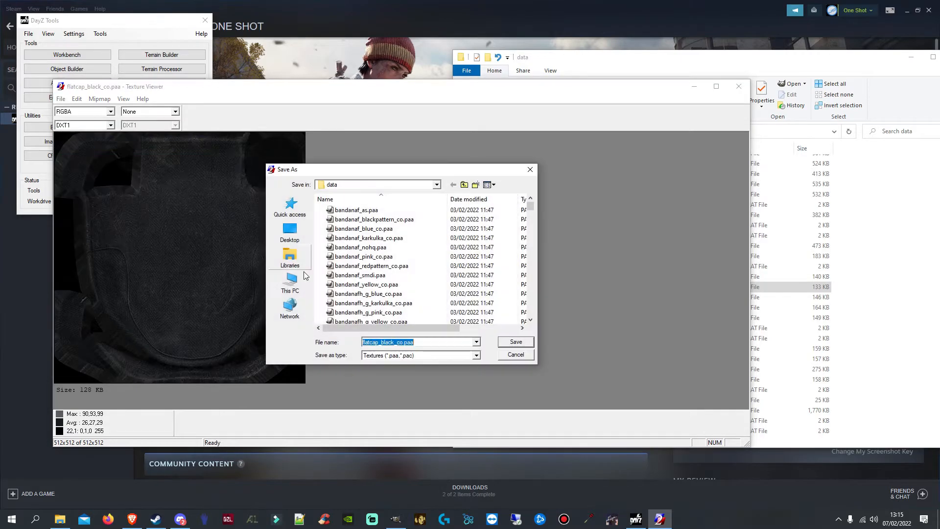
click(422, 341)
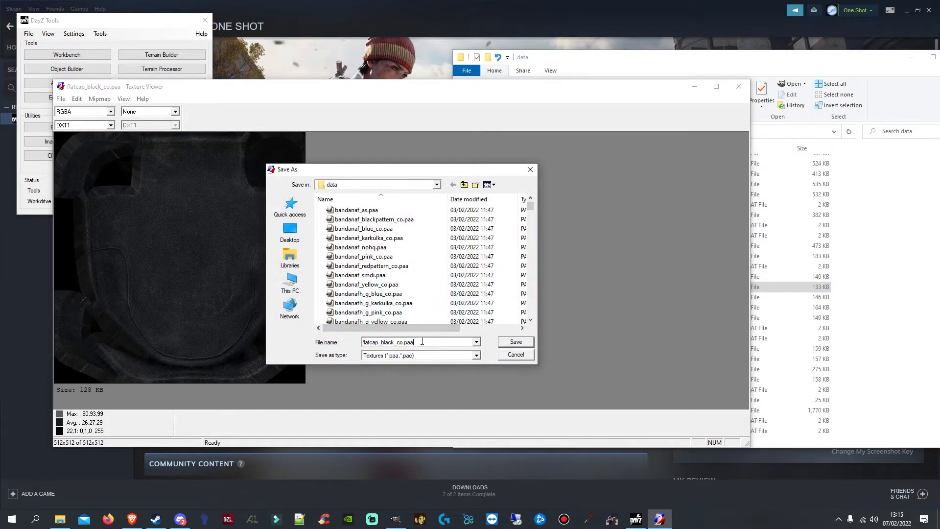
key(BackSpace)
key(BackSpace)
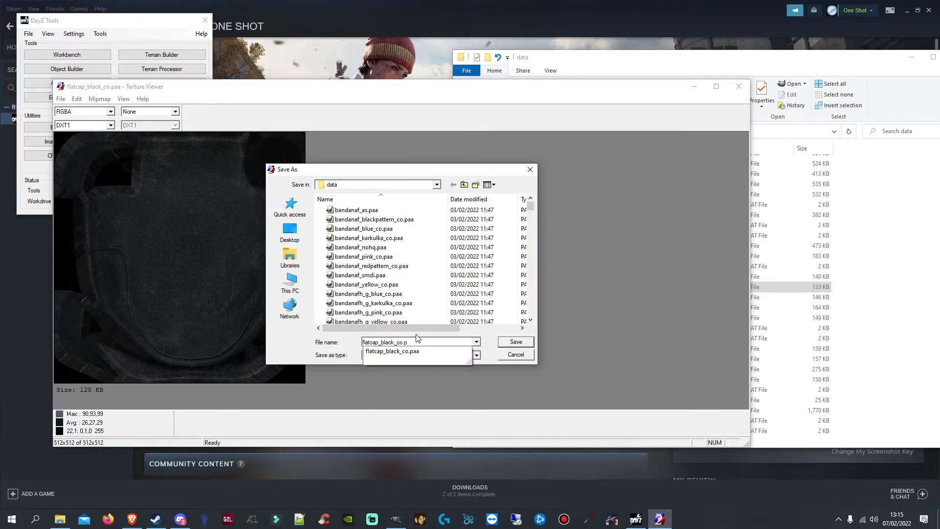
text(ng)
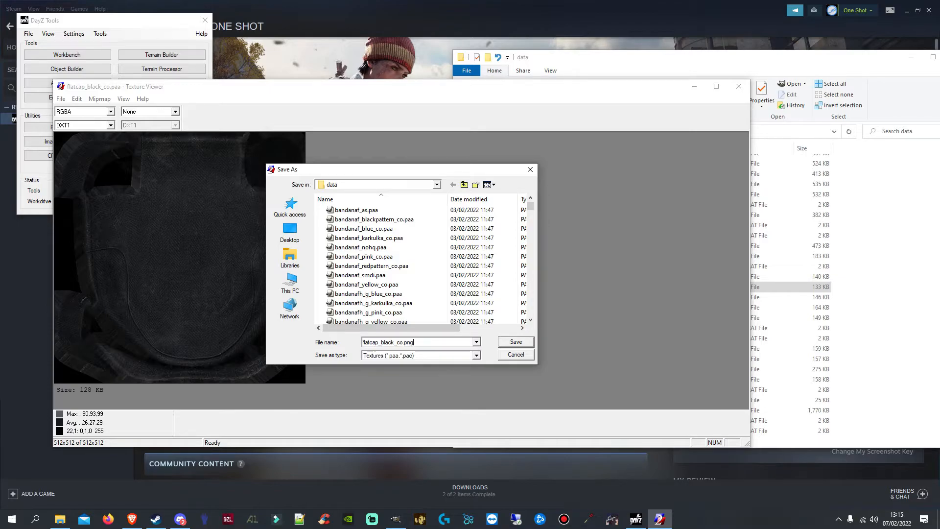
Choose P:\Live_To_Survive_Clothing\Caps as the destination and save the PNG texture there
click(291, 284)
scroll(350, 302, down, 3)
scroll(350, 301, down, 3)
double_click(351, 304)
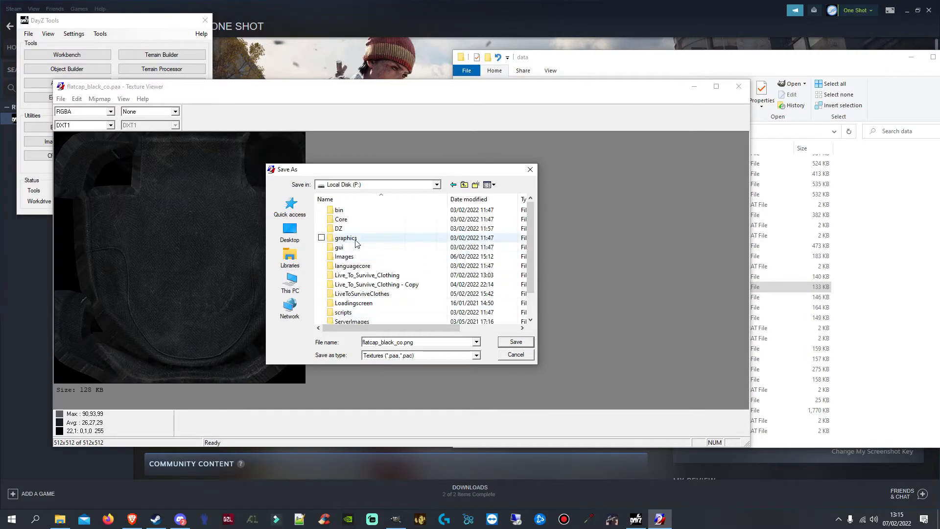
double_click(375, 275)
double_click(351, 219)
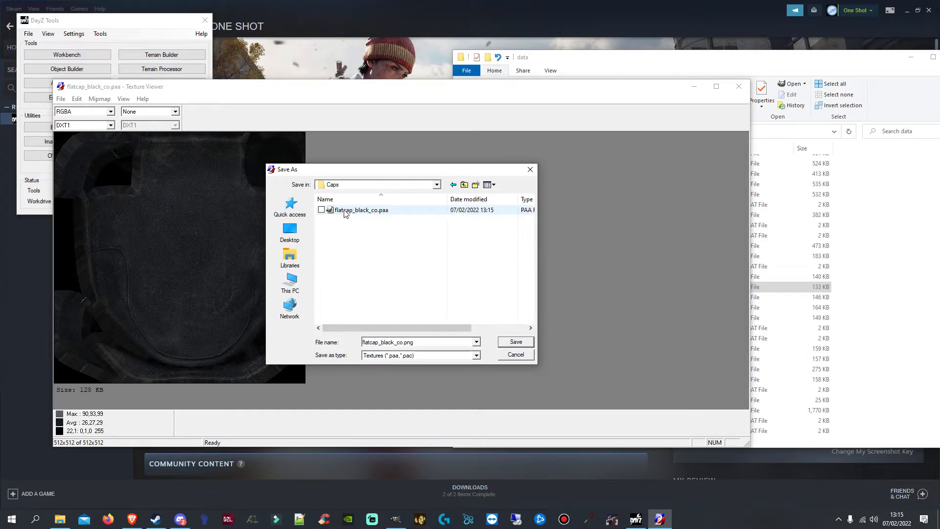
click(515, 343)
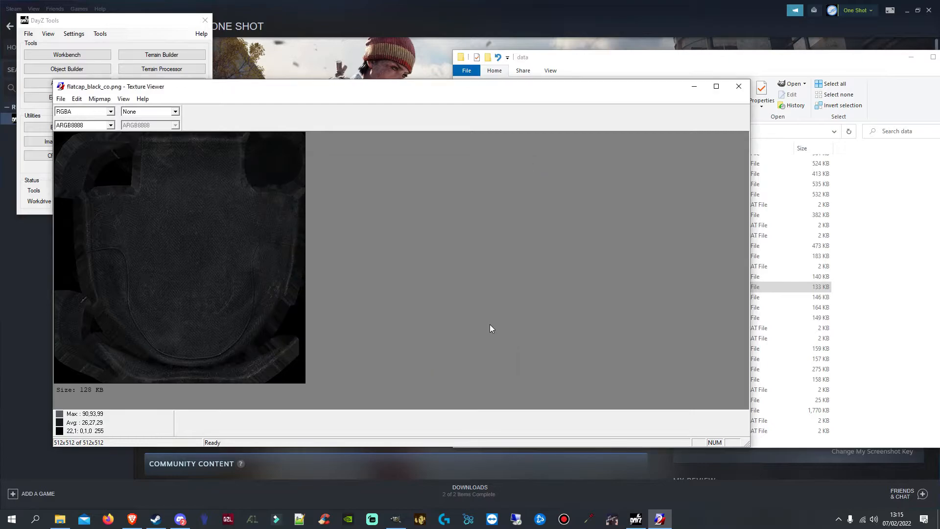
Close Texture Viewer and the headgear data folder window
click(739, 86)
drag(746, 60, 469, 39)
click(681, 35)
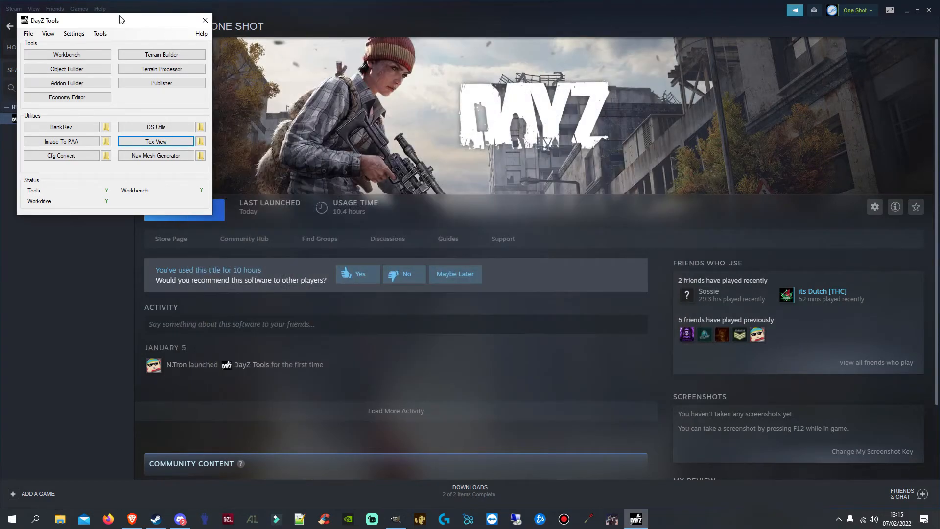
Switch to GIMP and browse for an image to open in the Live_To_Survive_Clothing folder on the P drive
click(396, 519)
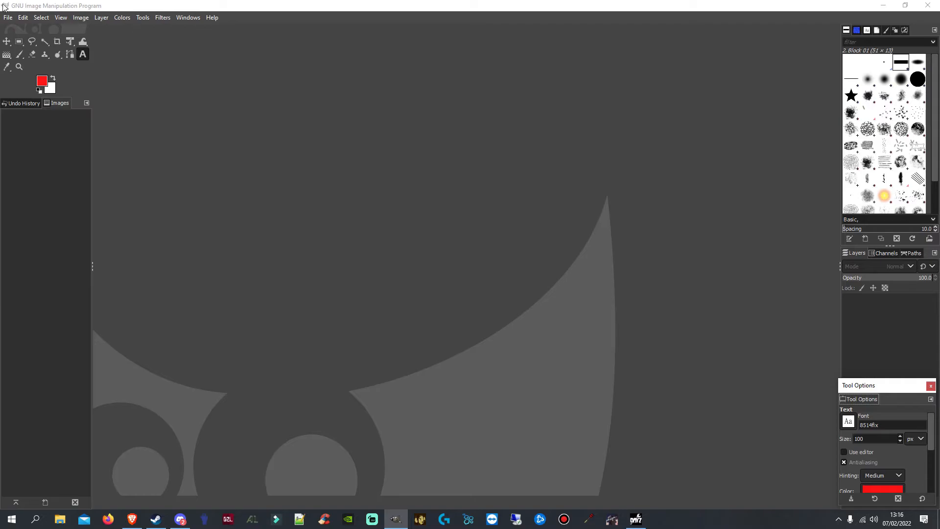
click(8, 17)
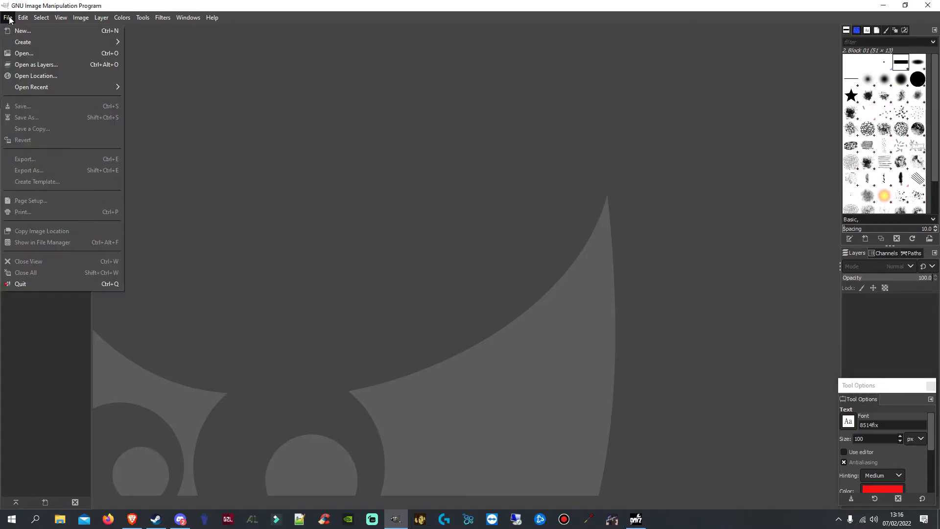
click(30, 53)
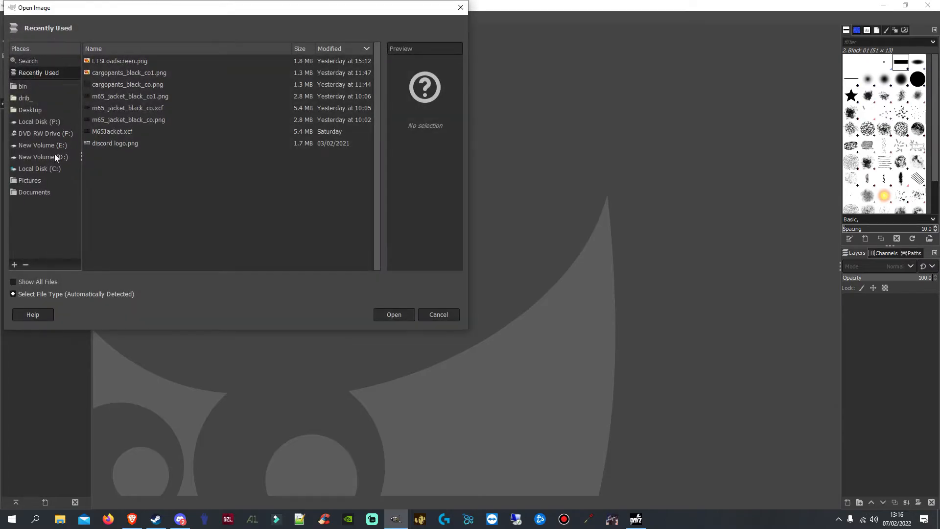
click(51, 118)
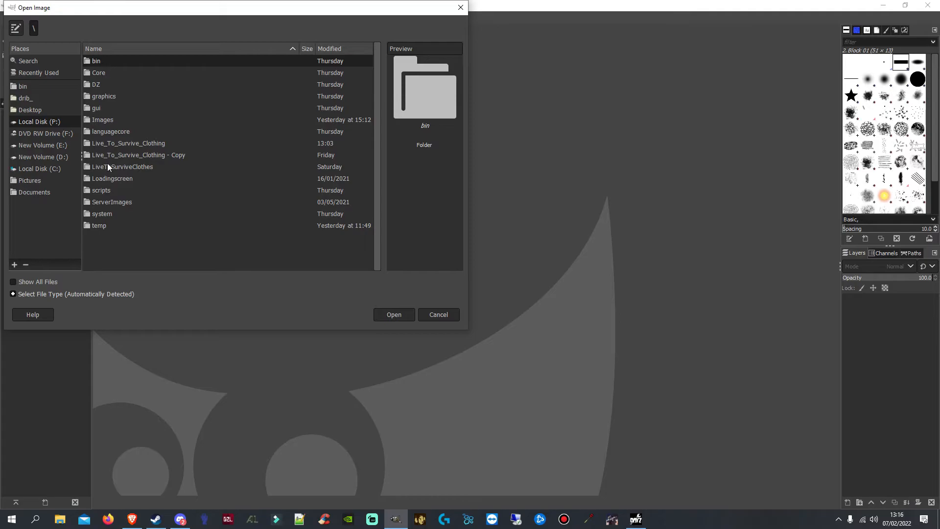
double_click(131, 143)
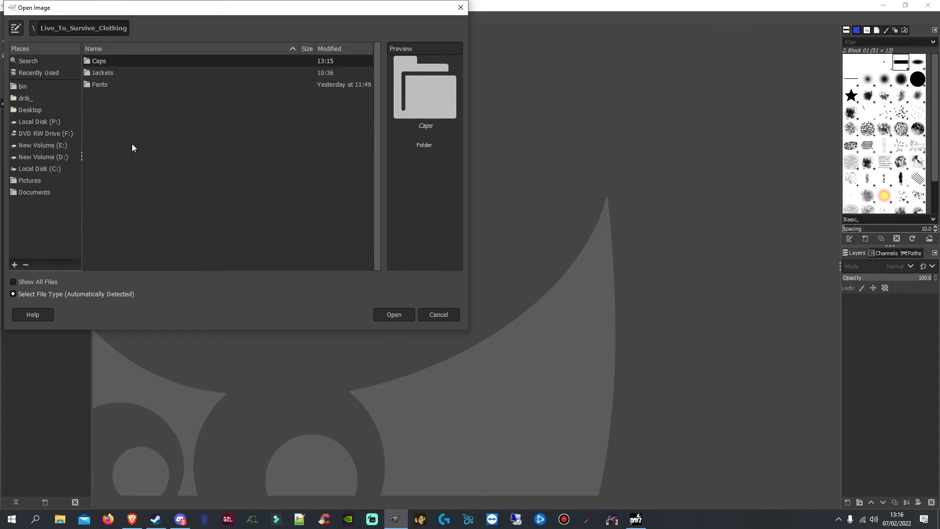
Look into the Pants folder with all file types shown and preview cargopants_black_co1.png
double_click(100, 85)
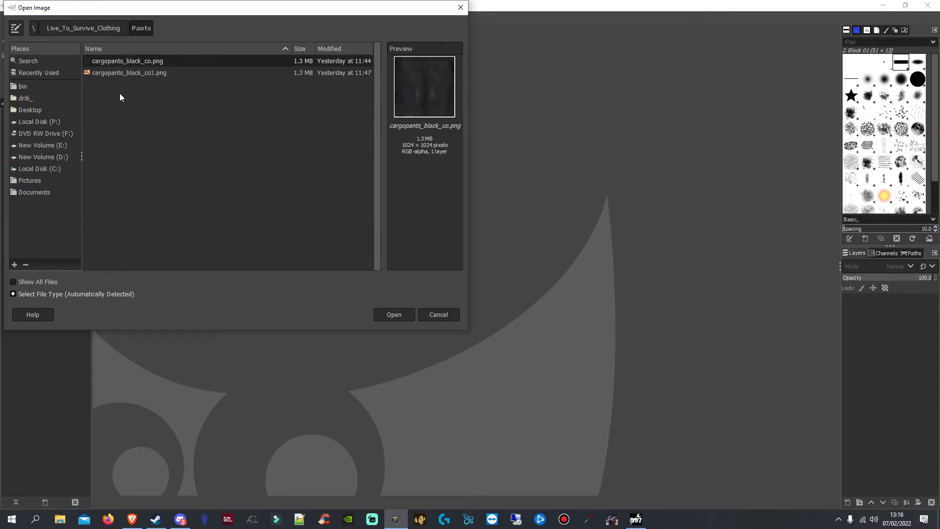
click(45, 283)
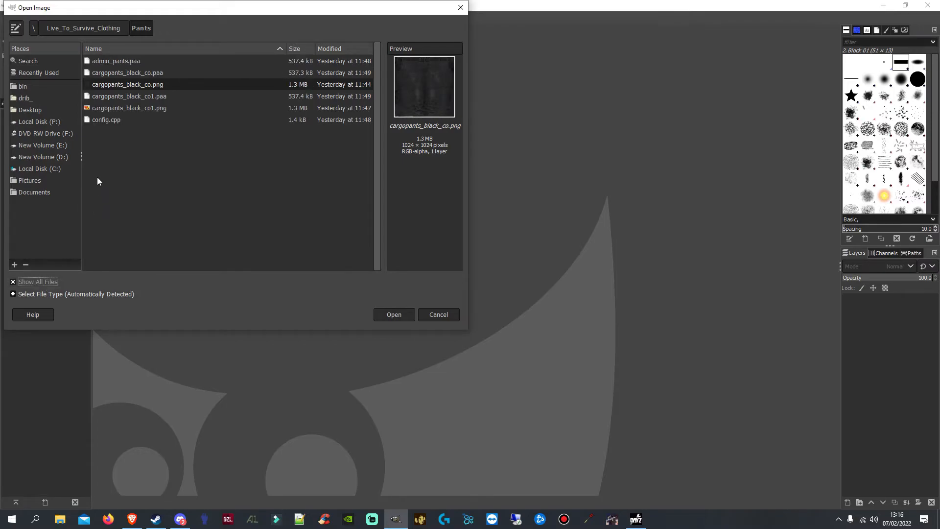
click(140, 110)
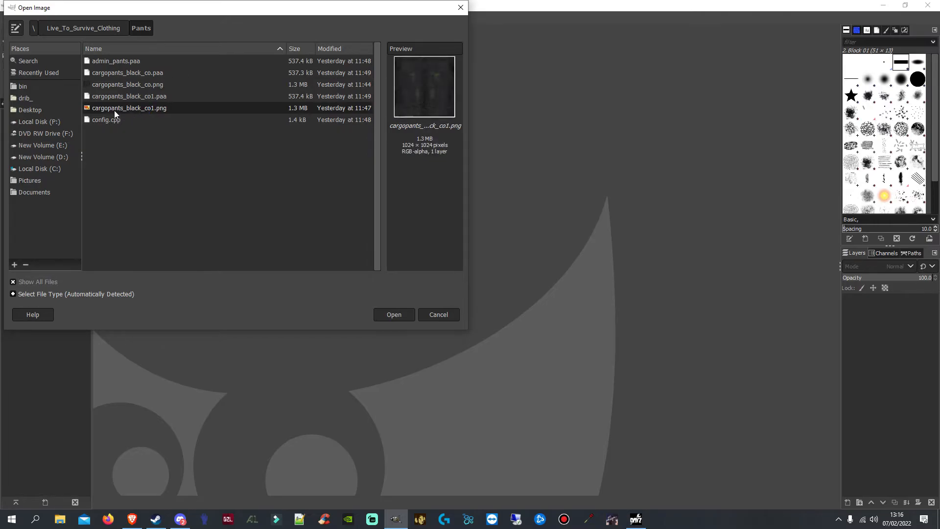
Go back to Live_To_Survive_Clothing and open flatcap_black_co.png from the Caps folder
click(112, 29)
double_click(107, 61)
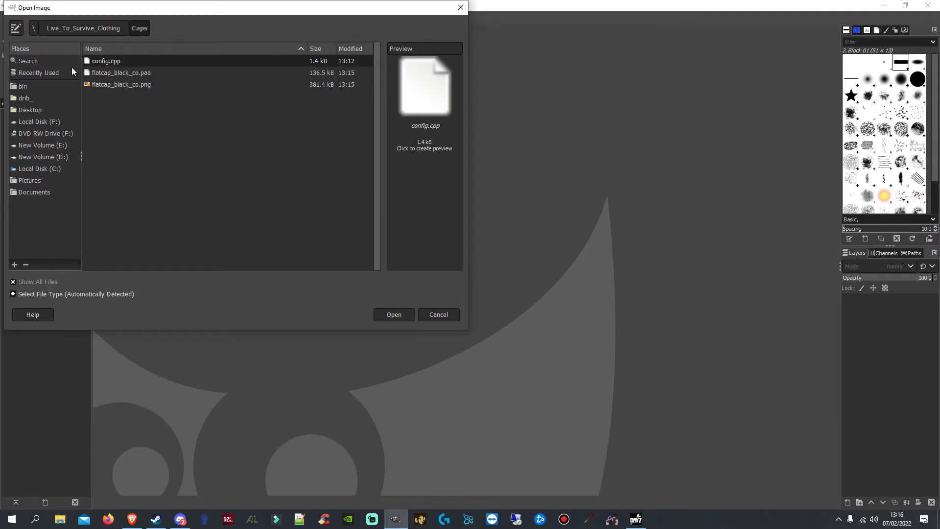
click(137, 86)
double_click(137, 85)
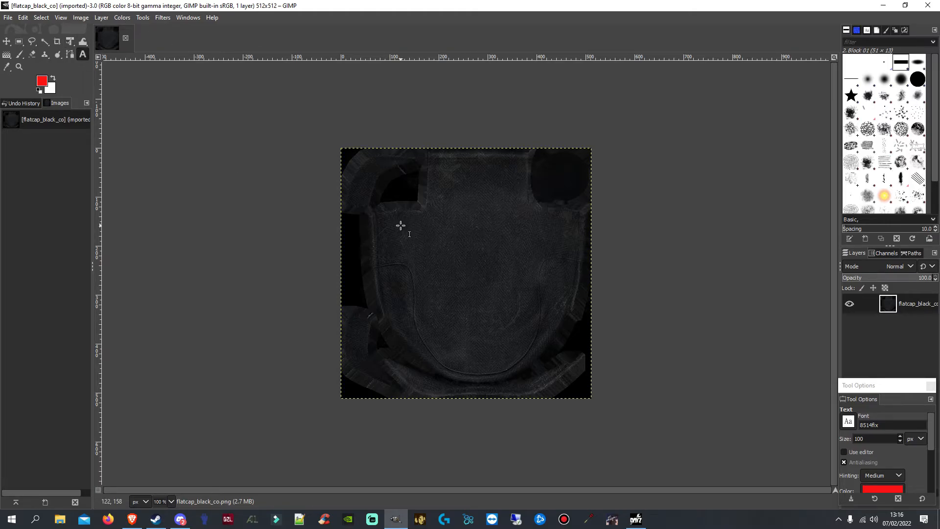
Add a red text layer reading "LTS ADMIN" on the cap's main panel, enlarging its text box to fit both words
drag(391, 223, 559, 266)
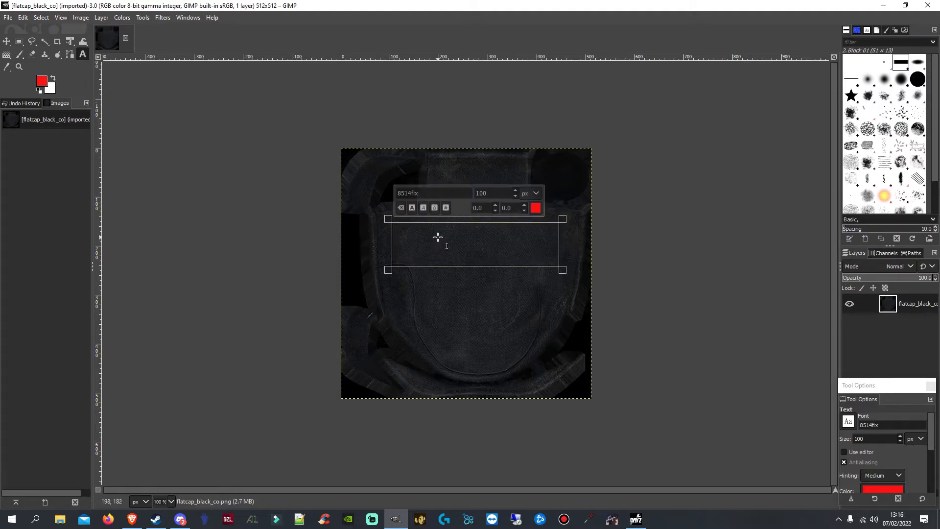
text(L)
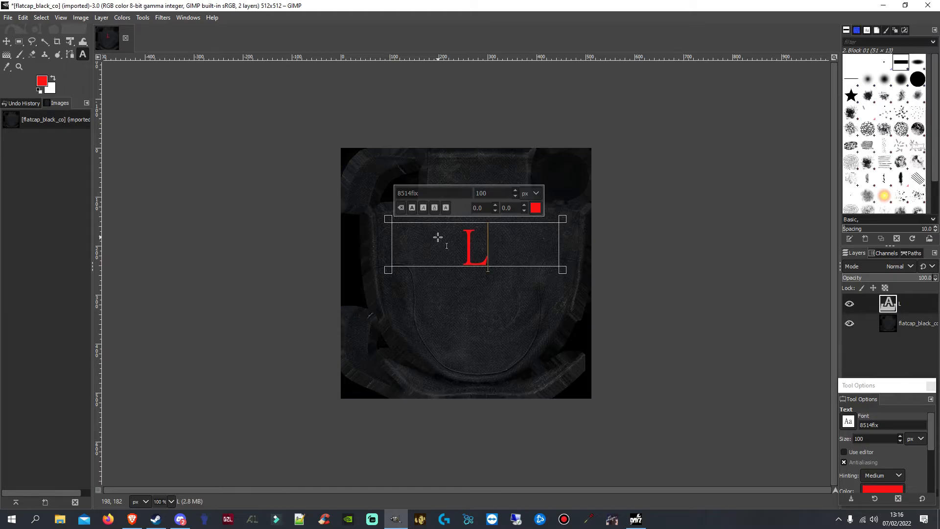
text(TS)
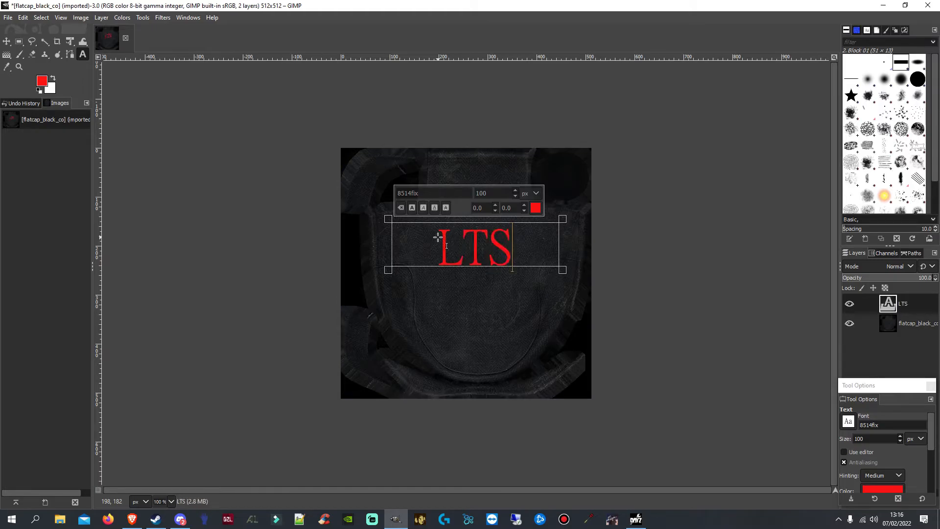
text( ADMIN)
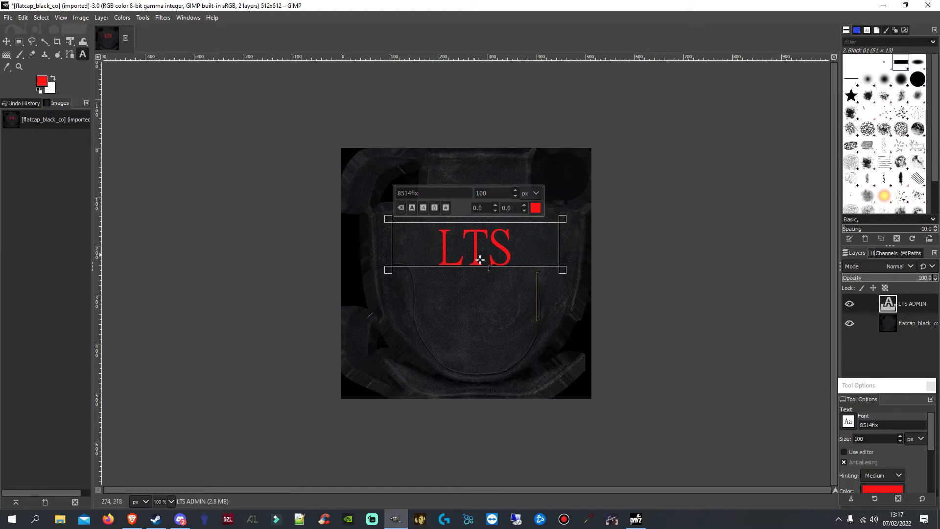
drag(562, 272, 602, 391)
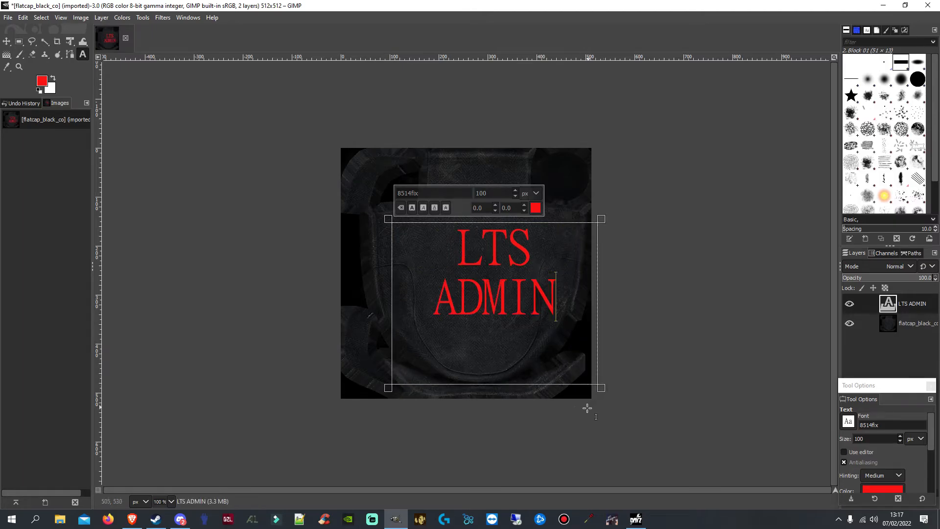
Set the size of the whole "LTS ADMIN" text to 60 px
drag(572, 304, 431, 248)
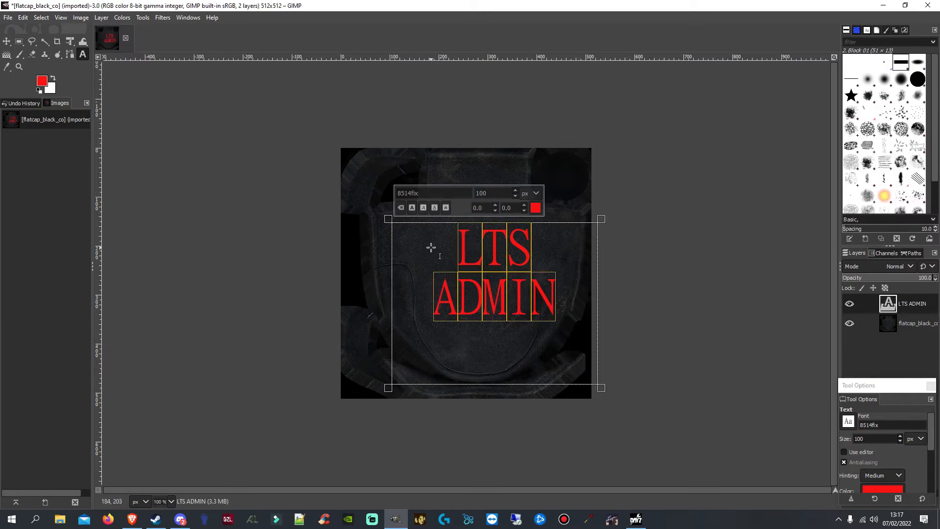
scroll(516, 197, down, 20)
scroll(515, 196, down, 20)
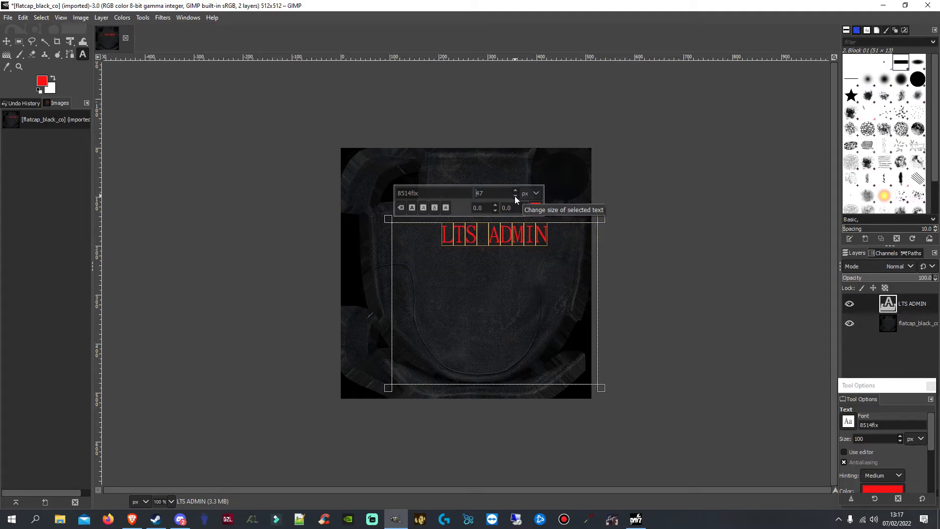
scroll(514, 193, up, 5)
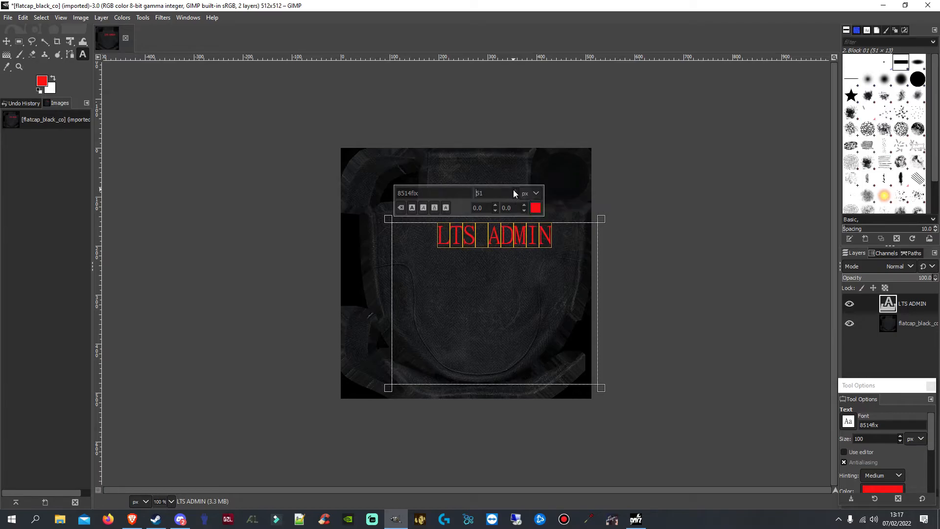
scroll(513, 192, up, 8)
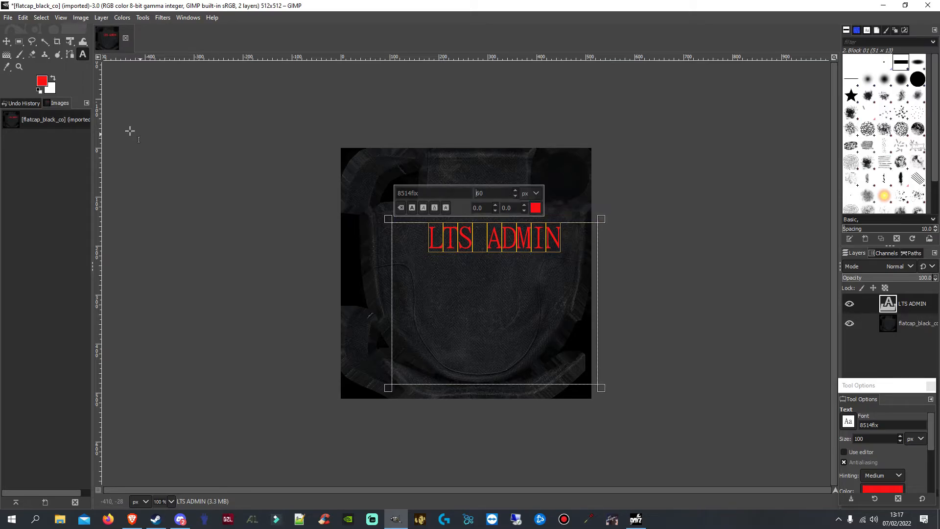
Move the "LTS ADMIN" text layer so the words sit centred across the upper part of the cap's main panel
click(7, 41)
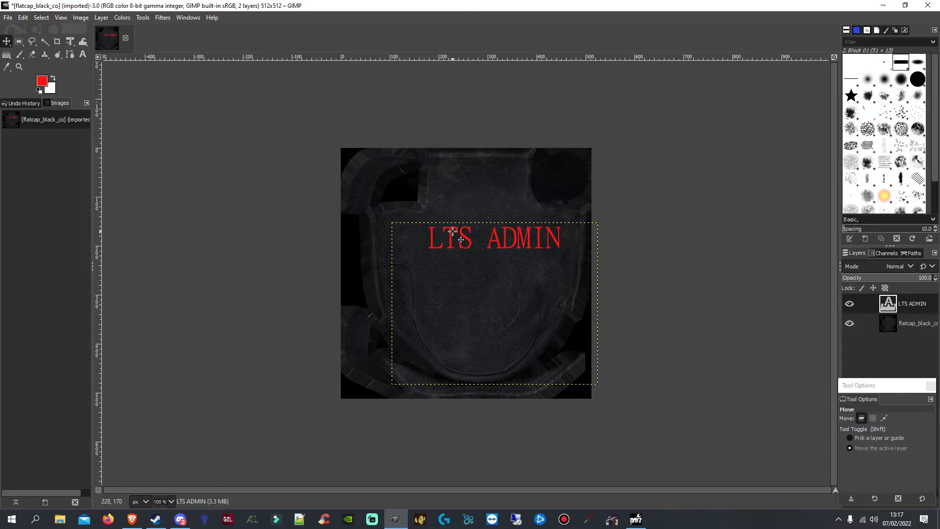
mouse_move(451, 229)
mouse_down()
mouse_move(441, 247)
mouse_move(435, 229)
mouse_up()
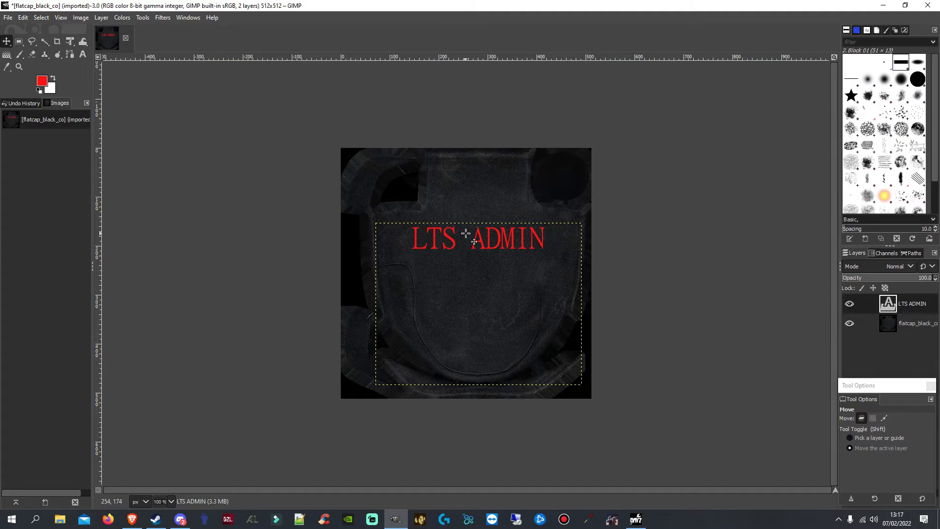
drag(481, 239, 476, 248)
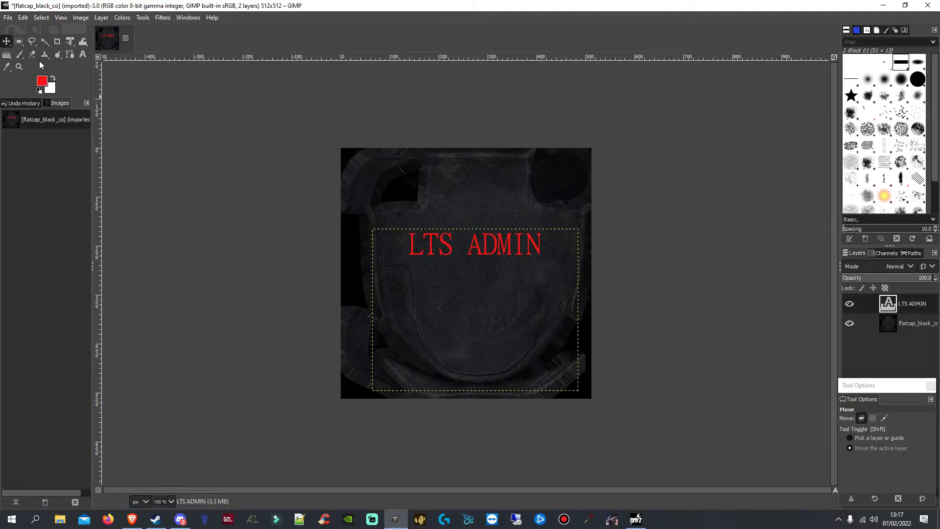
Recolour all of the "LTS ADMIN" text green (4dc71d) and leave text editing
click(87, 59)
click(554, 259)
key(ctrl+a)
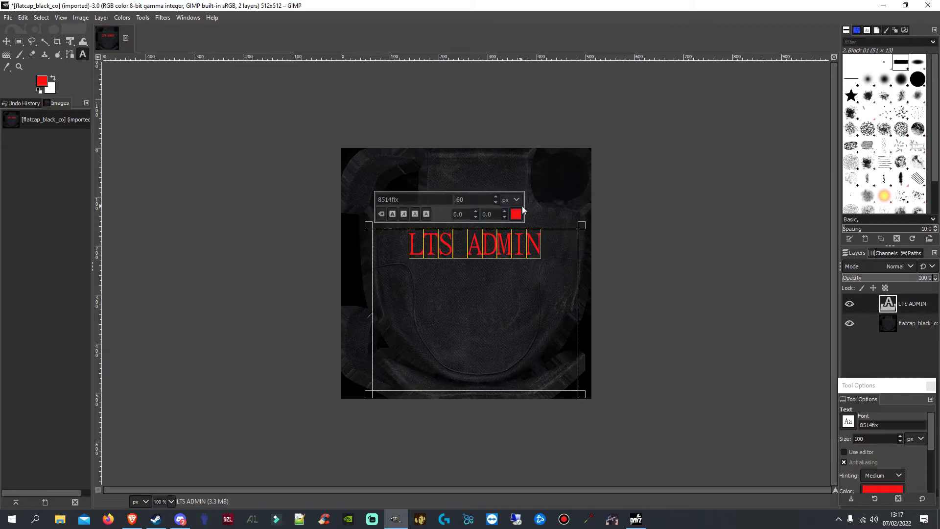
click(516, 214)
click(605, 266)
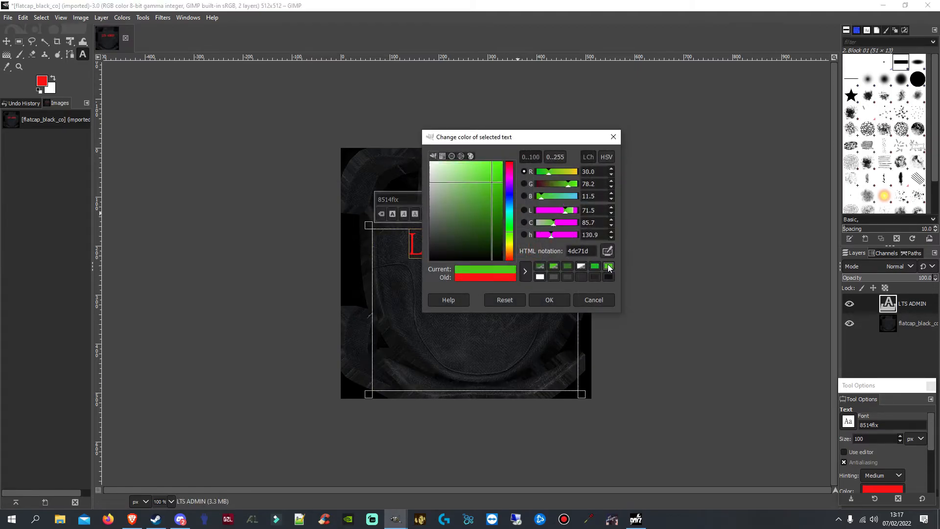
click(549, 300)
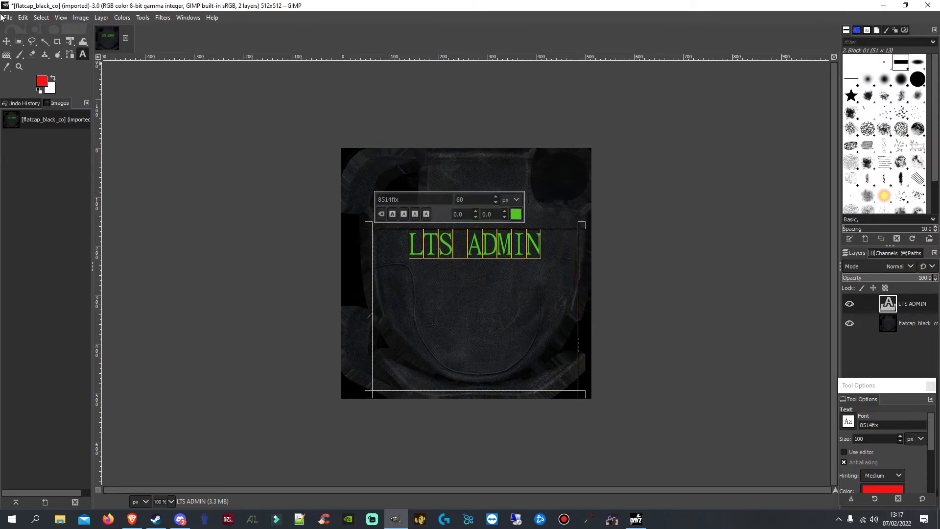
click(174, 182)
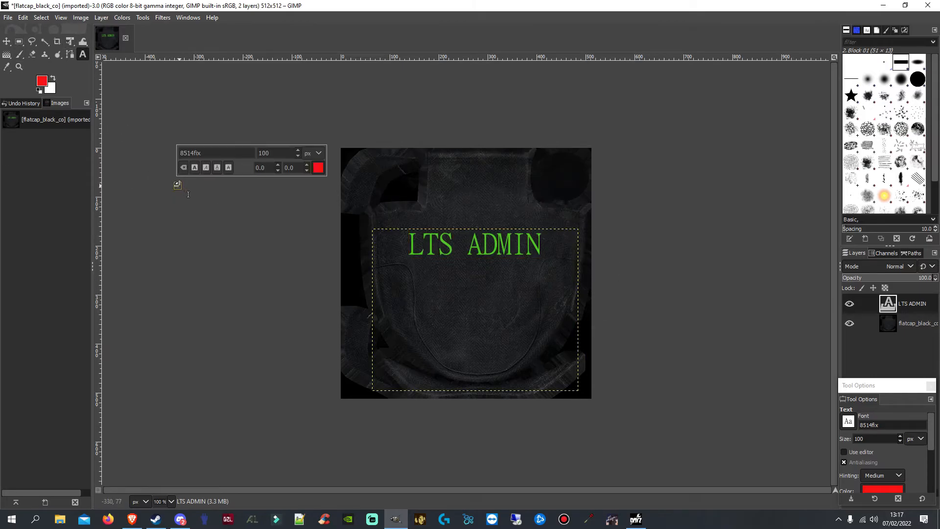
Export the image as flatcap_black_co1.png into the Caps folder with the offered PNG options
click(9, 18)
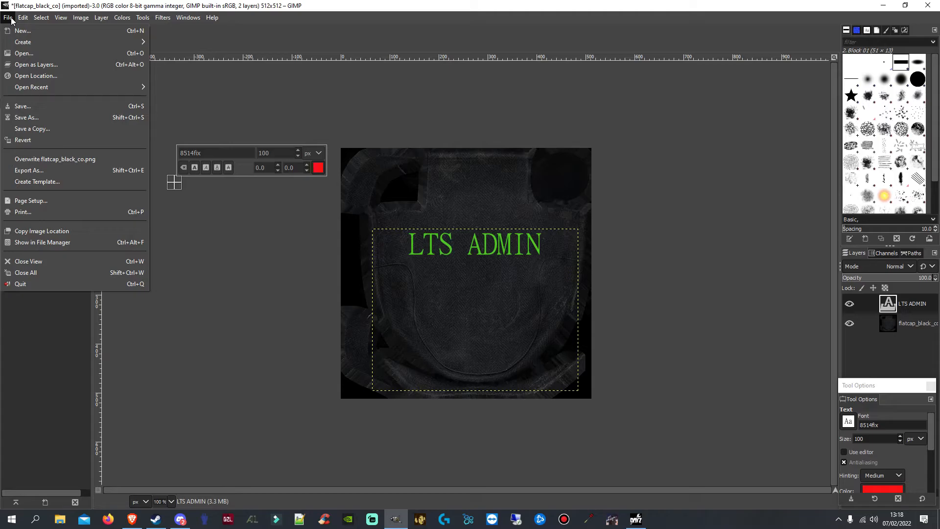
click(35, 170)
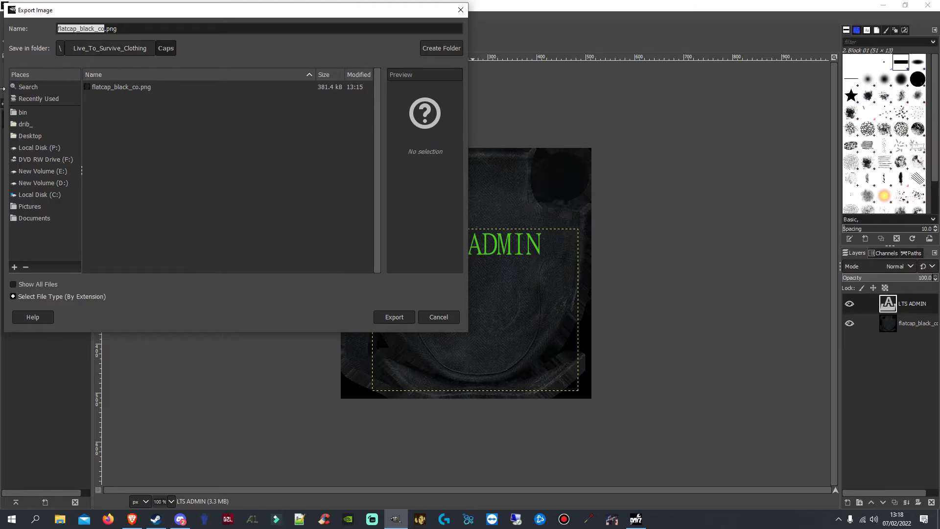
click(104, 29)
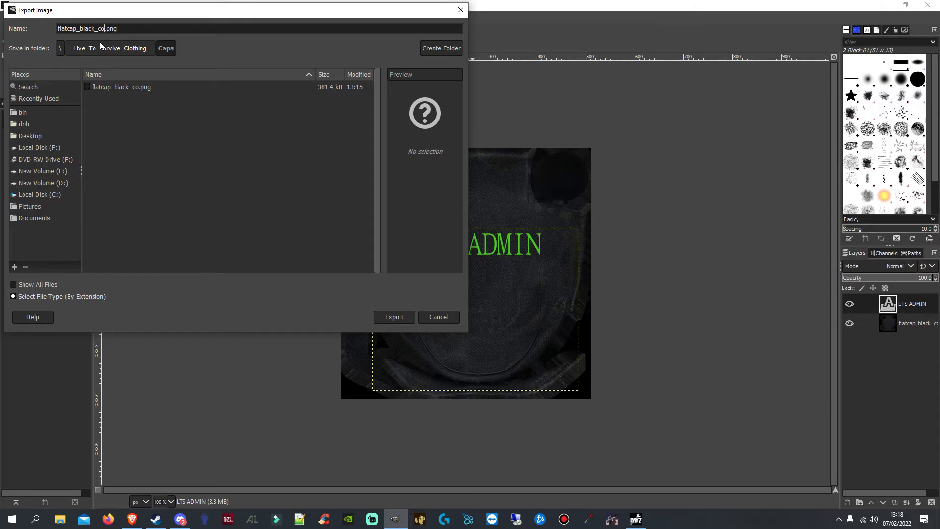
text(1)
click(402, 316)
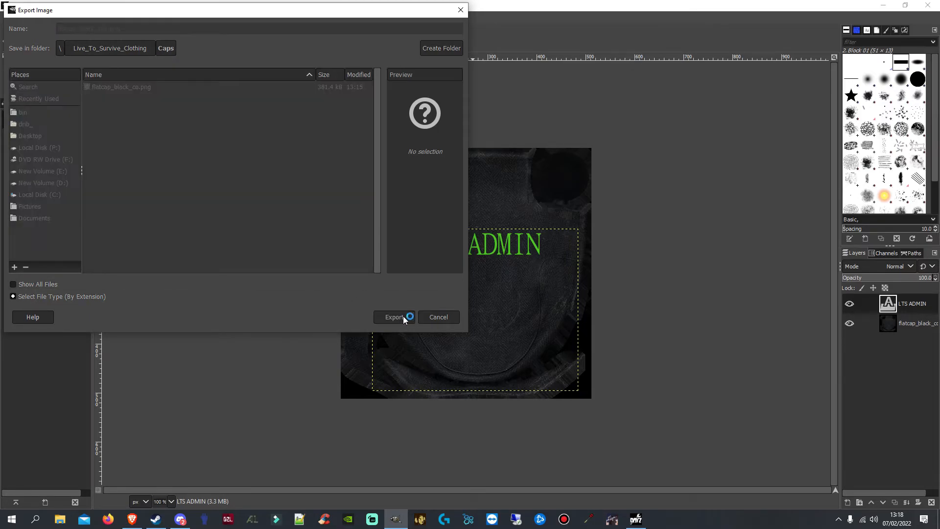
click(470, 384)
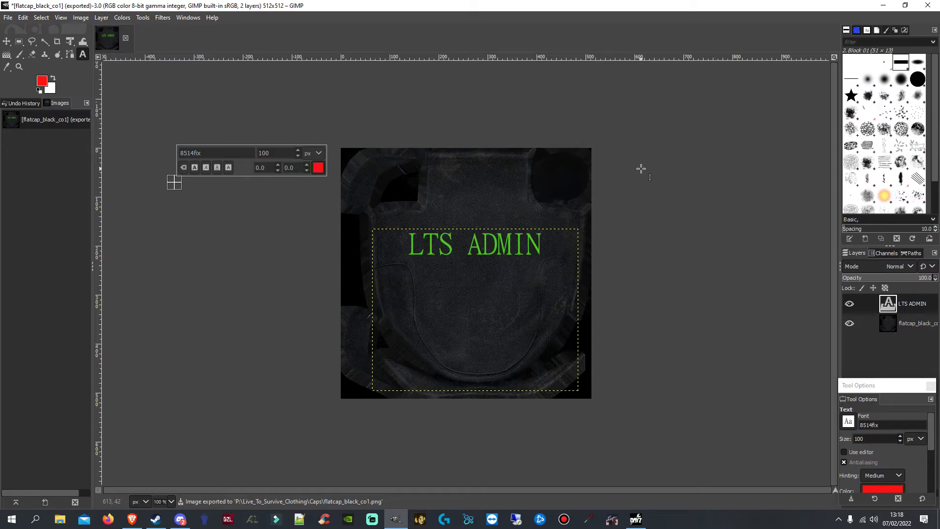
click(935, 5)
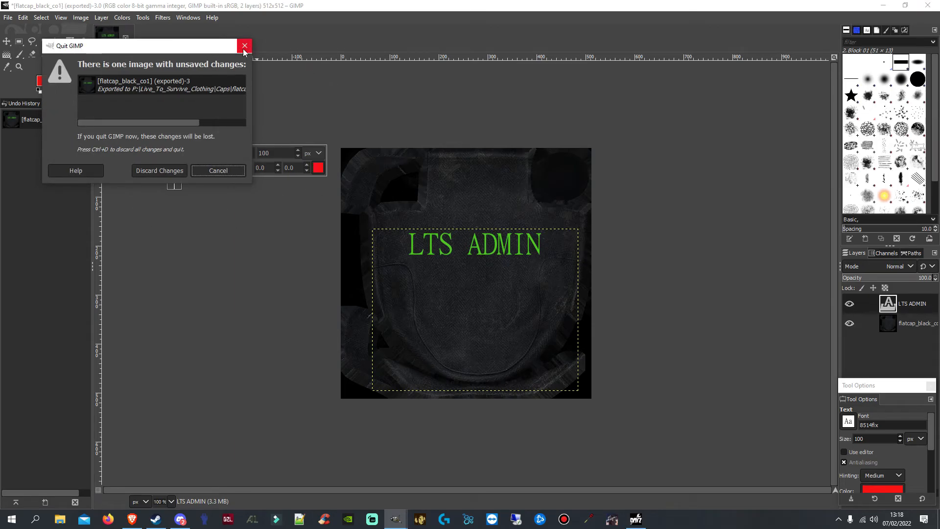
click(244, 46)
click(7, 17)
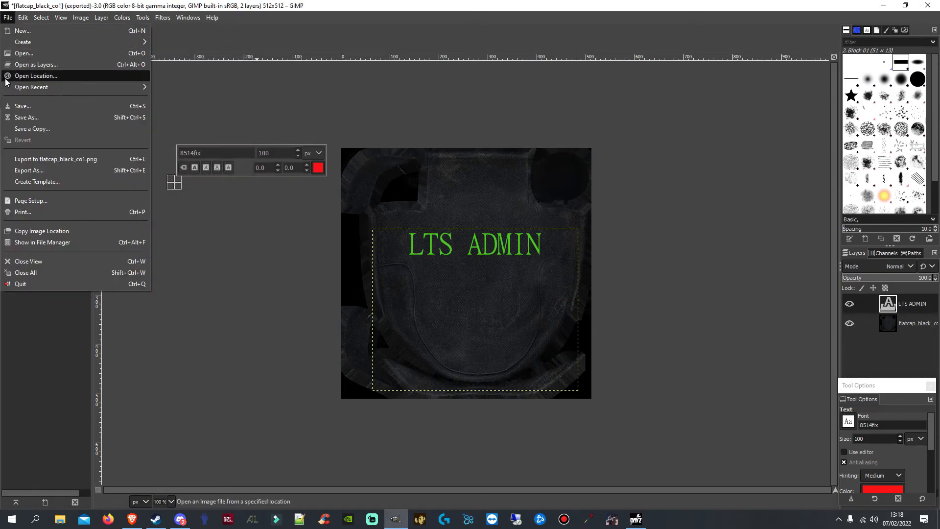
click(29, 117)
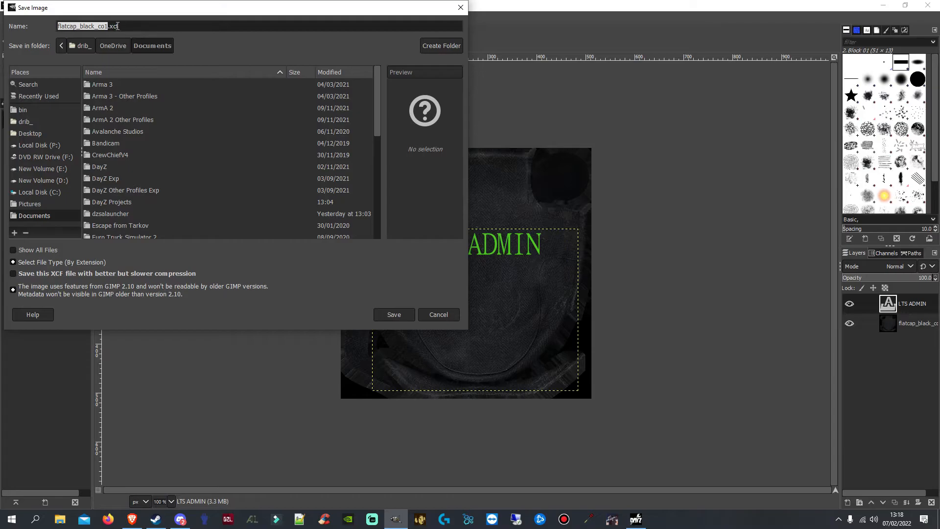
click(434, 313)
click(24, 18)
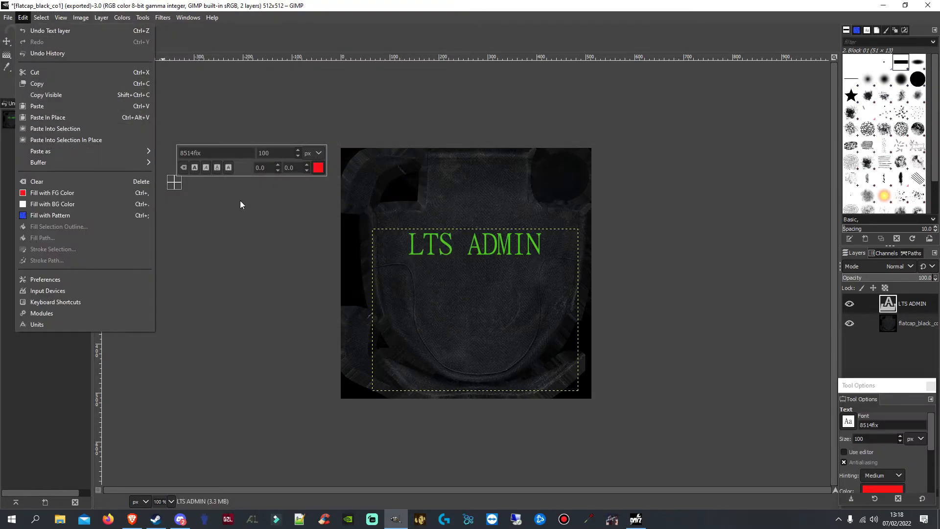
click(714, 83)
Quit GIMP, discarding the unsaved changes, and open flatcap_black_co1.png from Caps in DayZ Tools' Texture Viewer
click(928, 5)
click(185, 196)
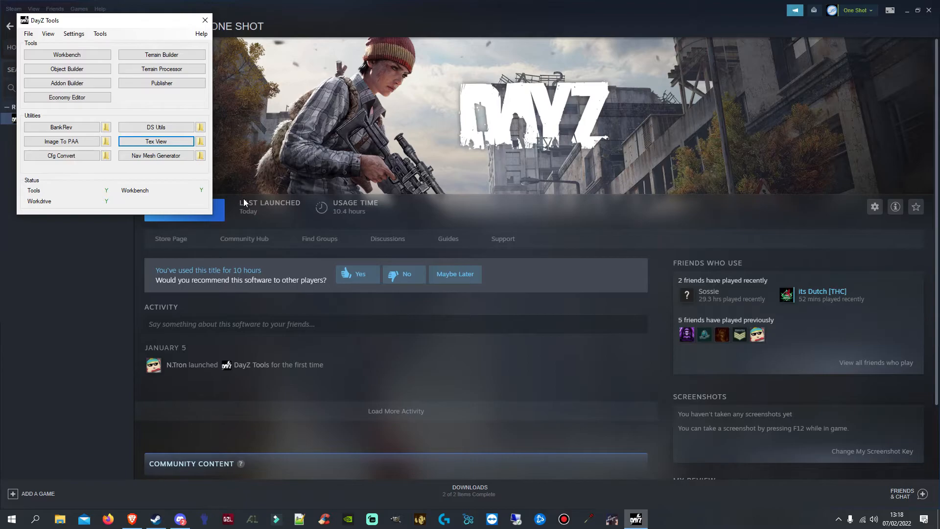
click(145, 140)
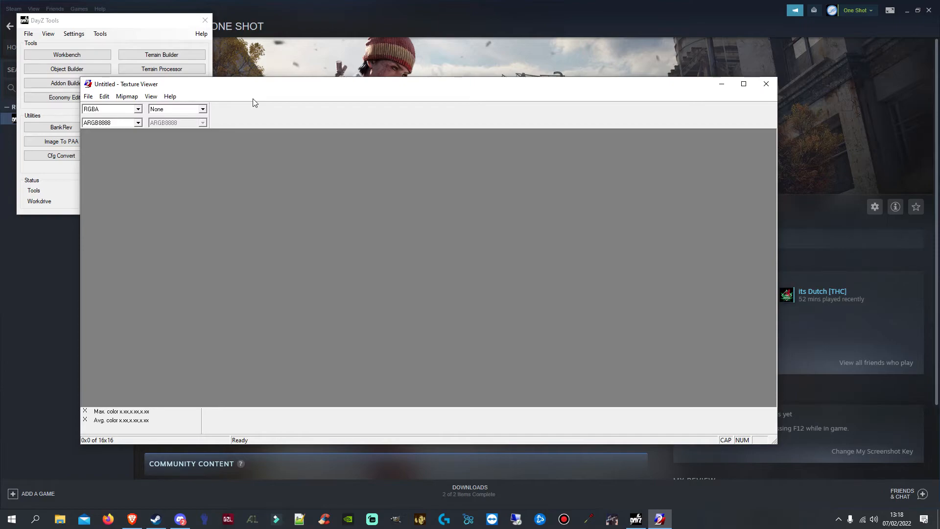
click(88, 97)
click(126, 114)
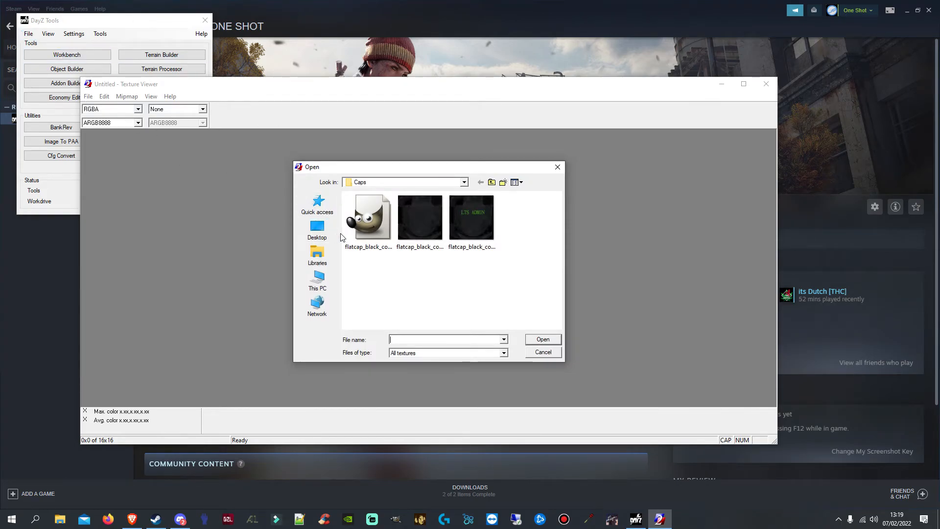
double_click(471, 221)
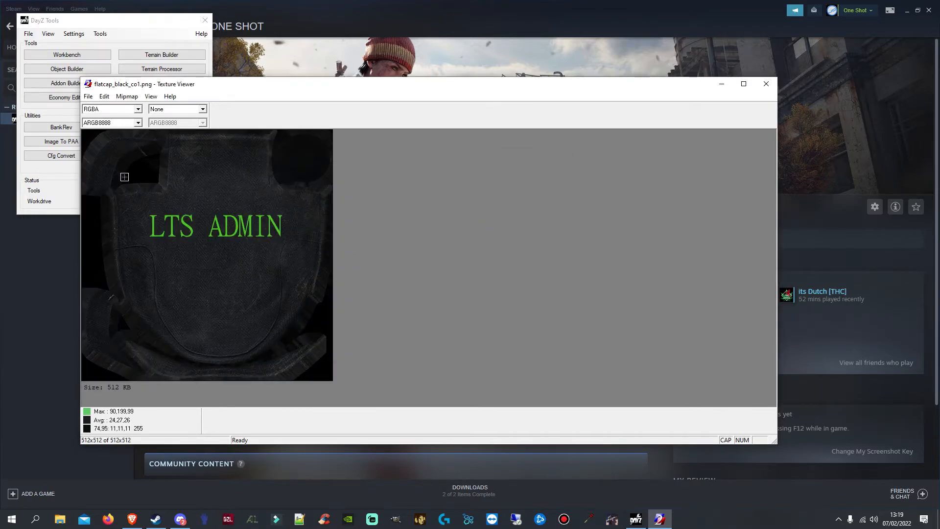
Save the texture as Admin_Cap.paa in the Caps folder and close Texture Viewer
click(88, 96)
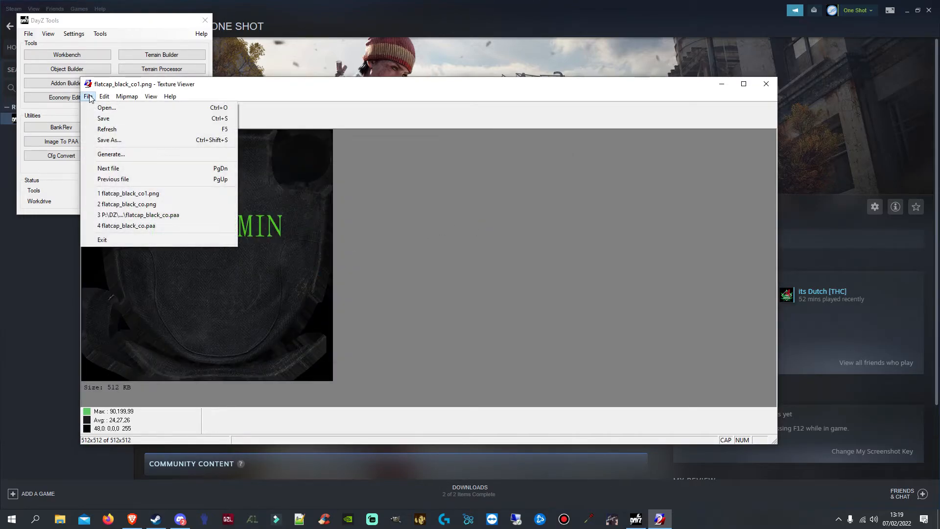
click(103, 129)
drag(462, 339, 370, 339)
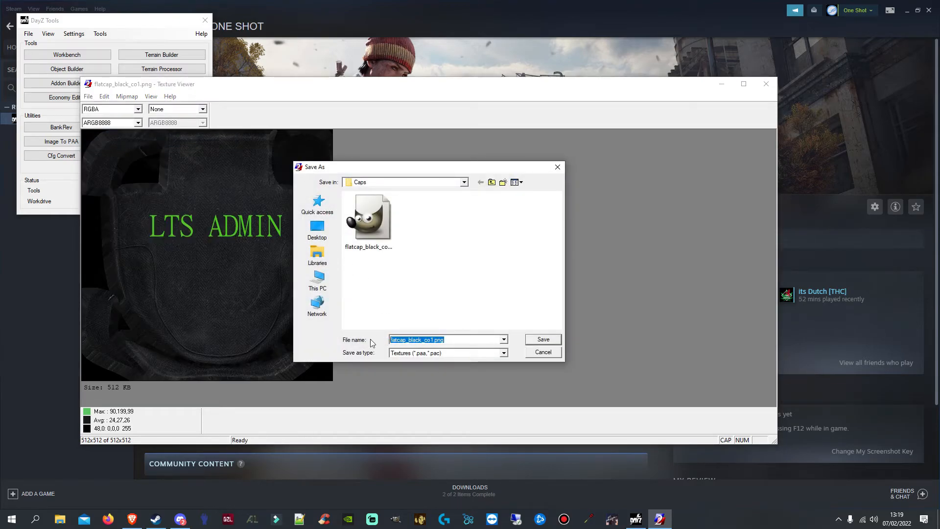
key(BackSpace)
text(aDMIN)
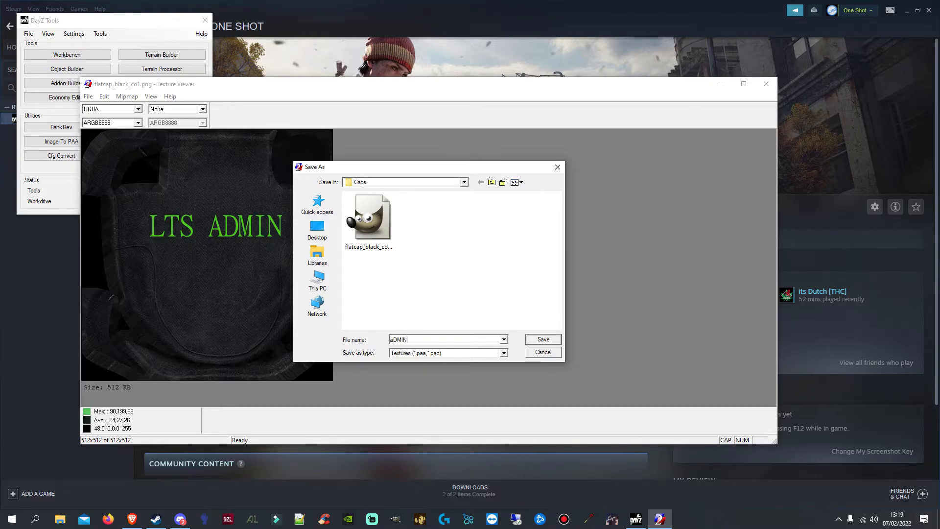
key(BackSpace)
key(BackSpace)
key(BackSpace)
key(BackSpace)
text(Admin_Ca)
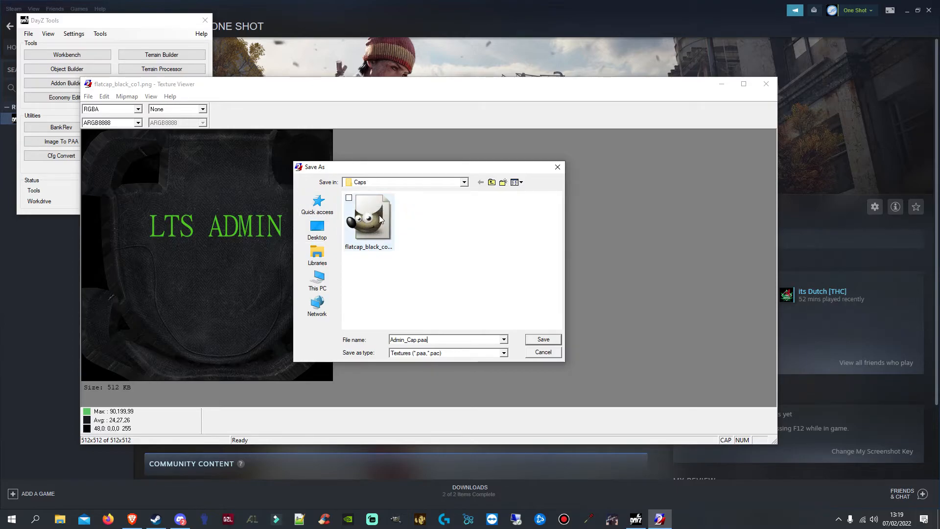
click(543, 339)
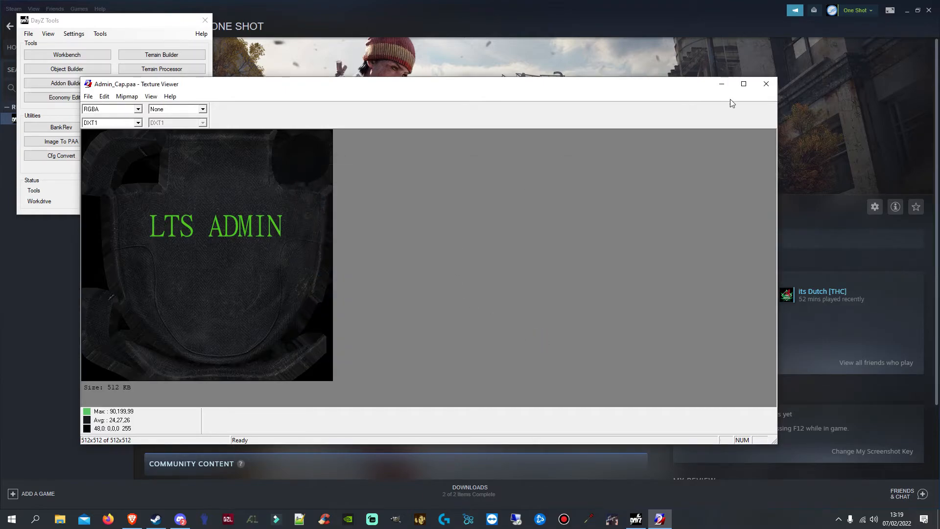
click(763, 86)
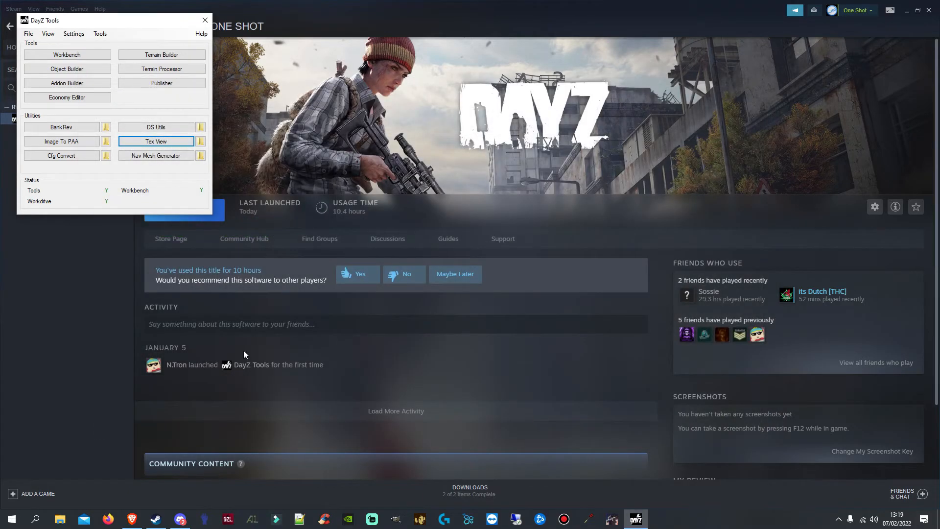
Open the Caps folder inside Live_To_Survive_Clothing on the P drive in File Explorer
click(57, 522)
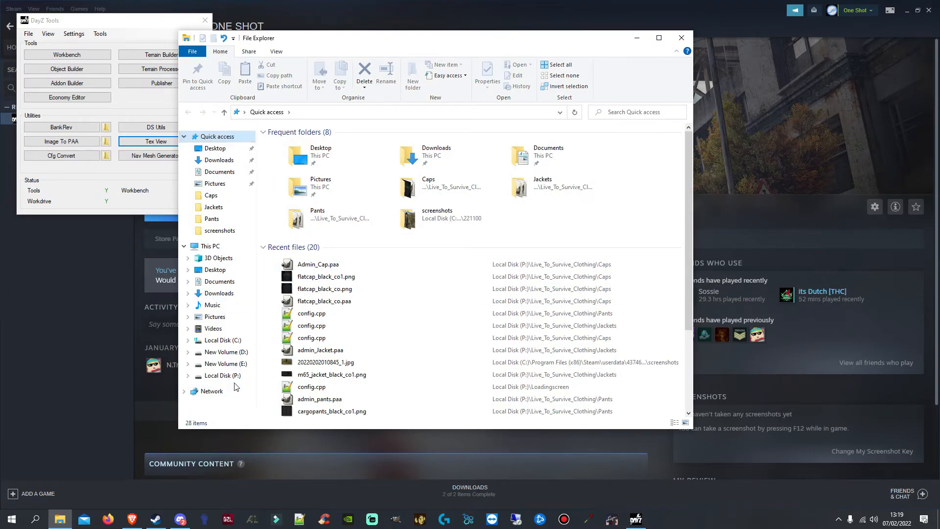
click(236, 378)
double_click(349, 214)
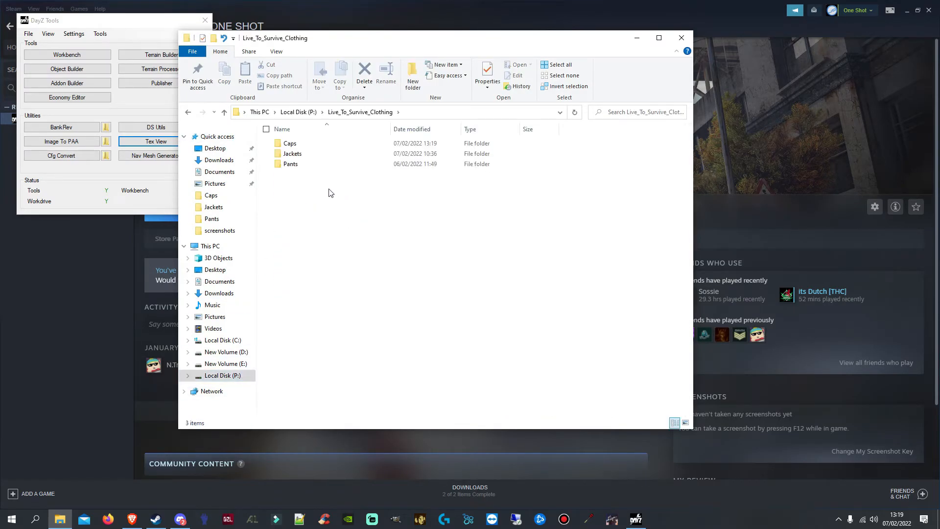
double_click(306, 143)
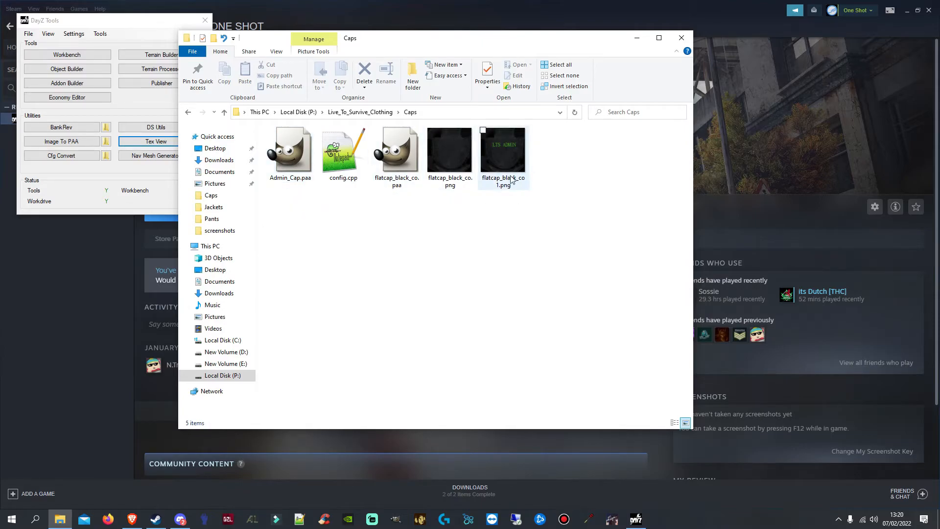
drag(559, 231, 396, 144)
click(530, 264)
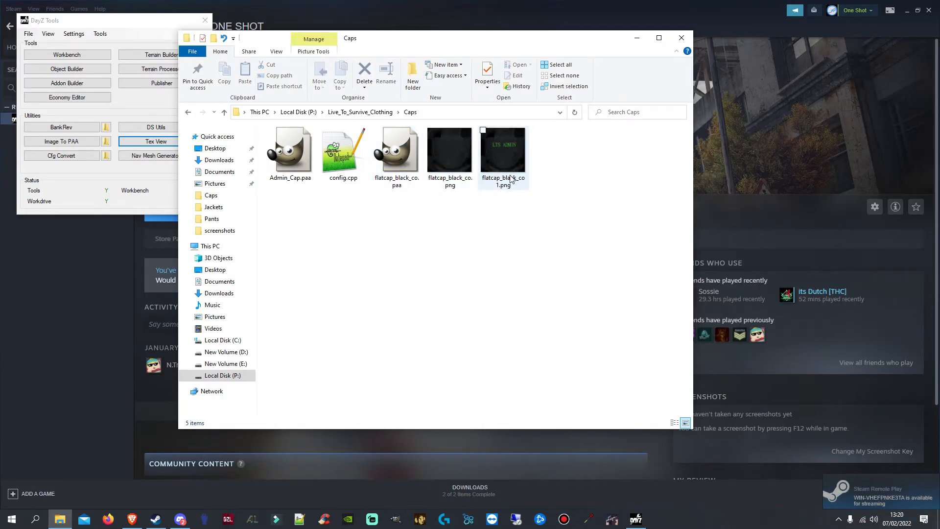
click(445, 156)
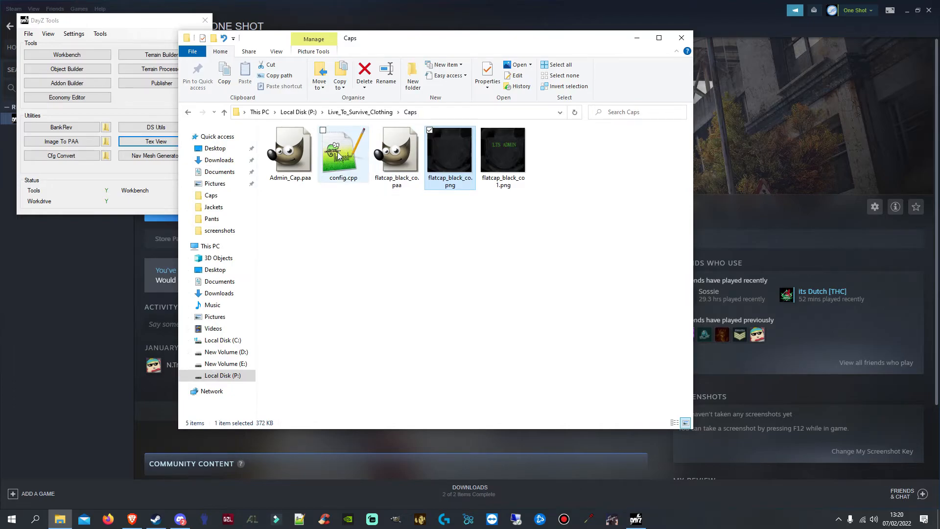
right_click(280, 175)
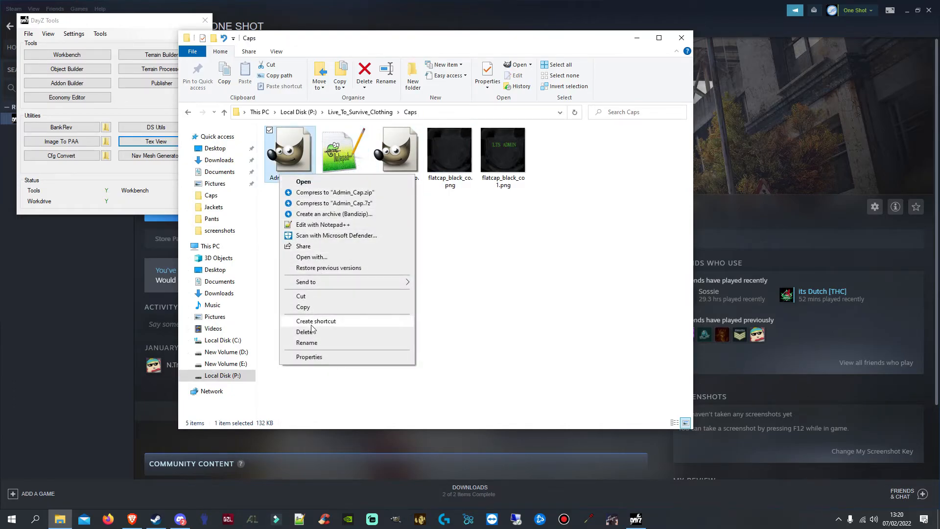
click(488, 296)
click(377, 112)
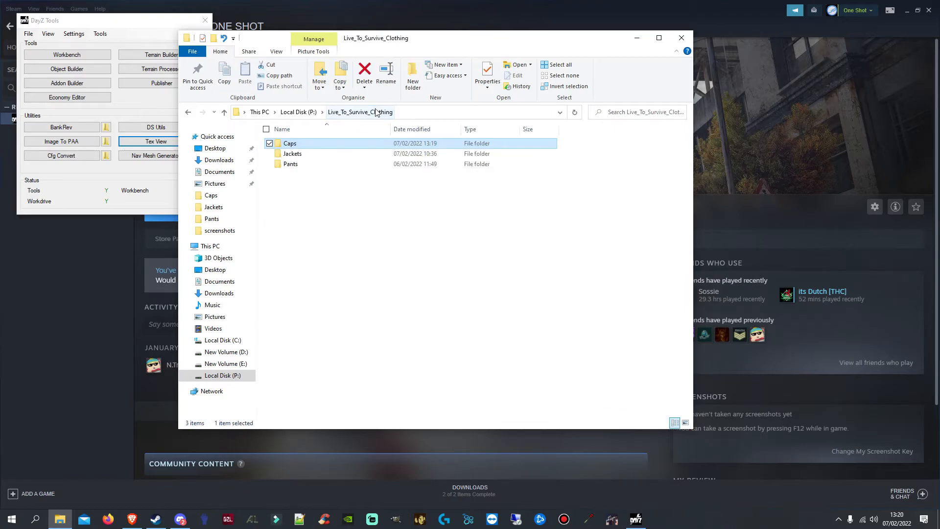
click(302, 144)
click(347, 195)
double_click(310, 145)
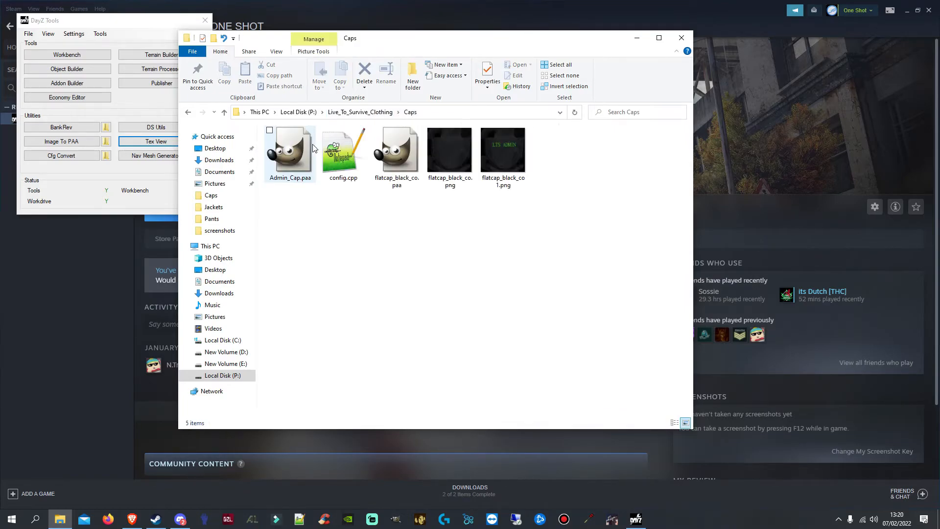
Open config.cpp from the Caps folder in Notepad++ and review the mod directory name used in its classes and texture paths
double_click(326, 177)
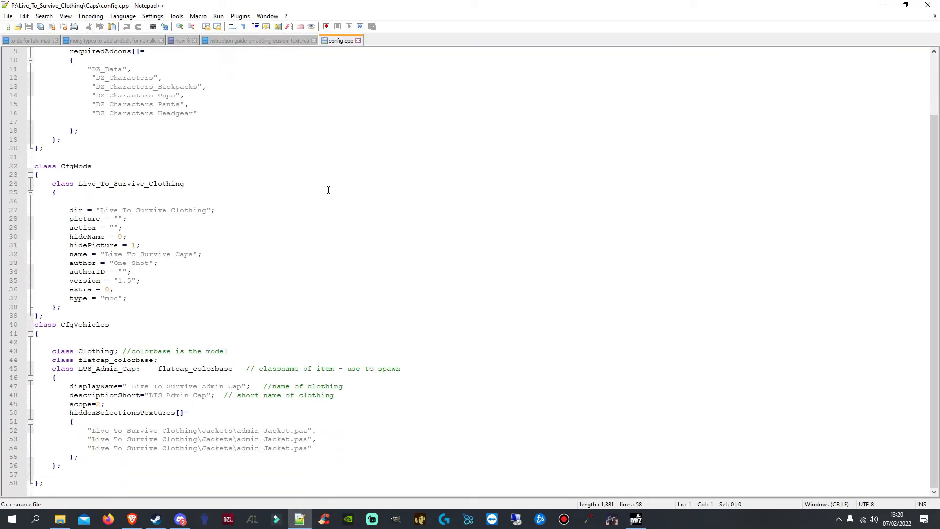
drag(92, 433, 198, 434)
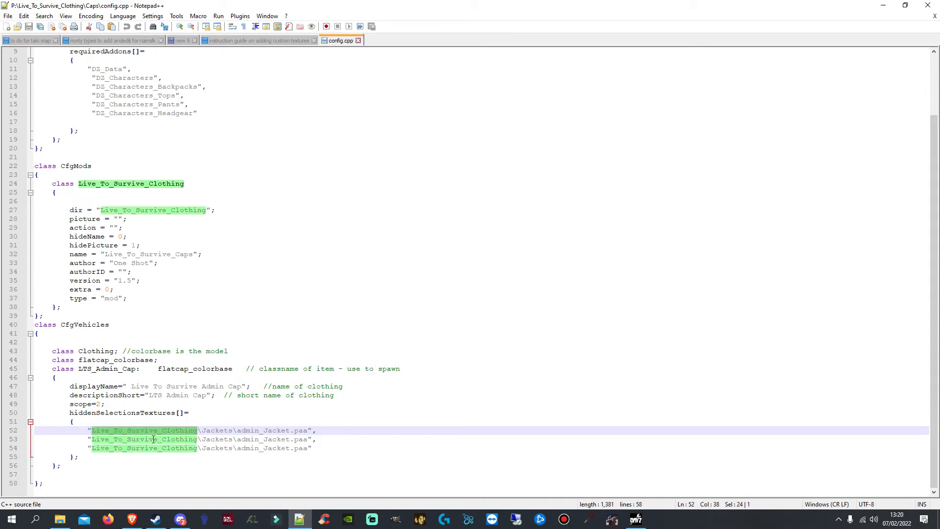
scroll(102, 150, up, 3)
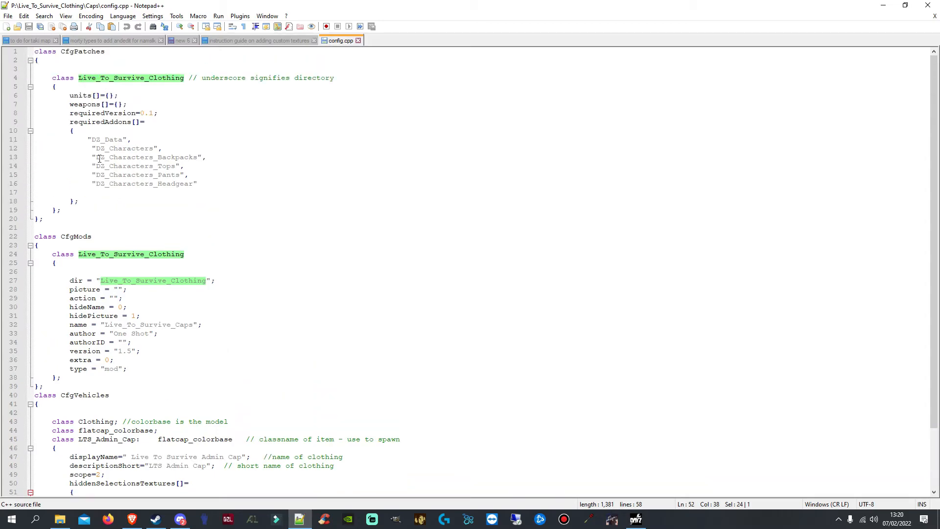
scroll(197, 341, down, 3)
Replace the folder name Jackets with Caps in the first hiddenSelectionsTextures path
click(205, 431)
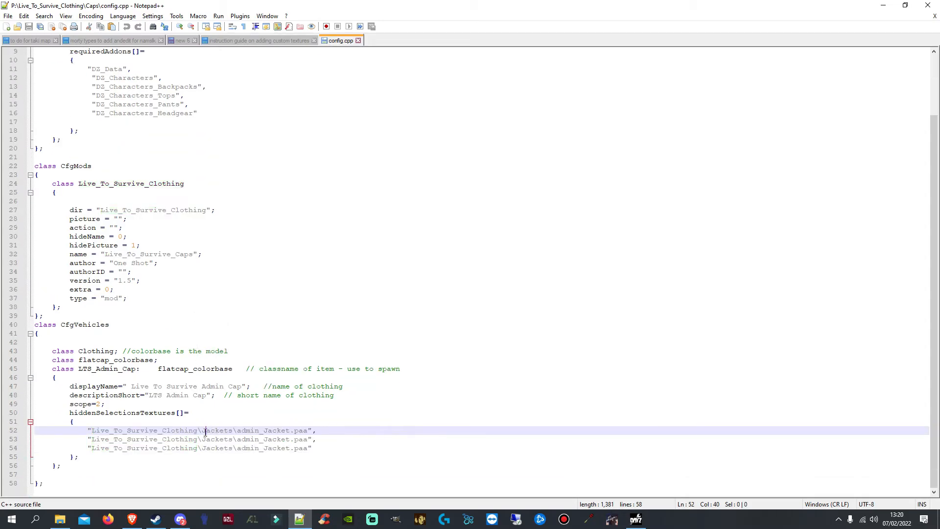
key(Right)
drag(203, 431, 233, 432)
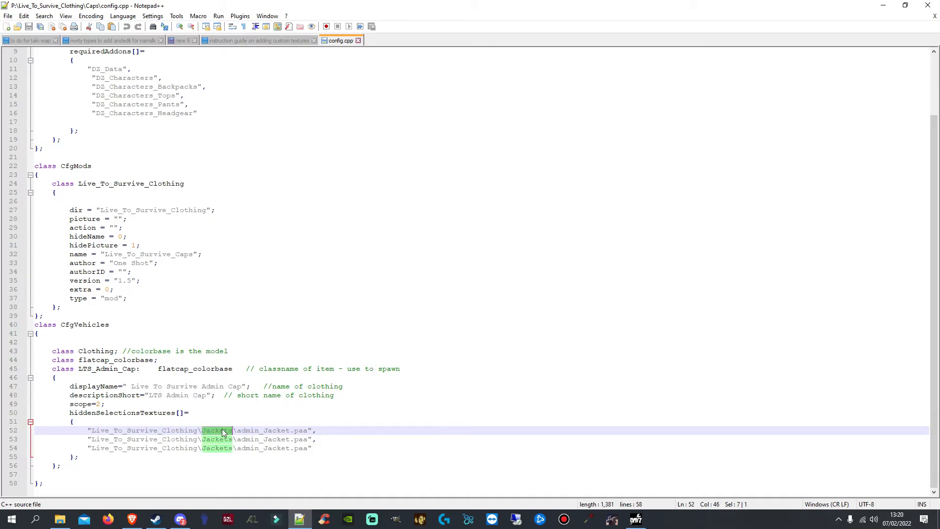
key(Delete)
text(Cps)
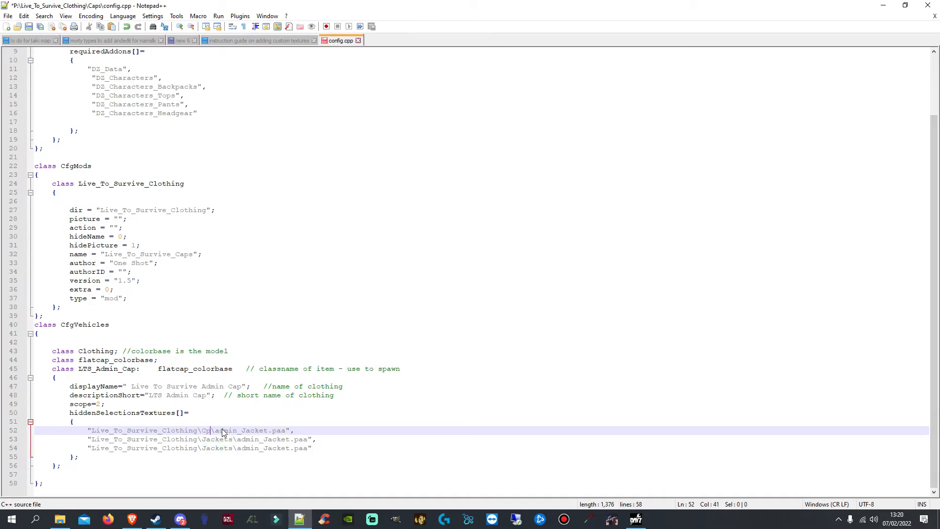
key(BackSpace)
key(BackSpace)
text(aps)
Check the cap texture's file name in the Caps folder and replace admin_Jacket with Admin_Cap in the first texture path
click(59, 519)
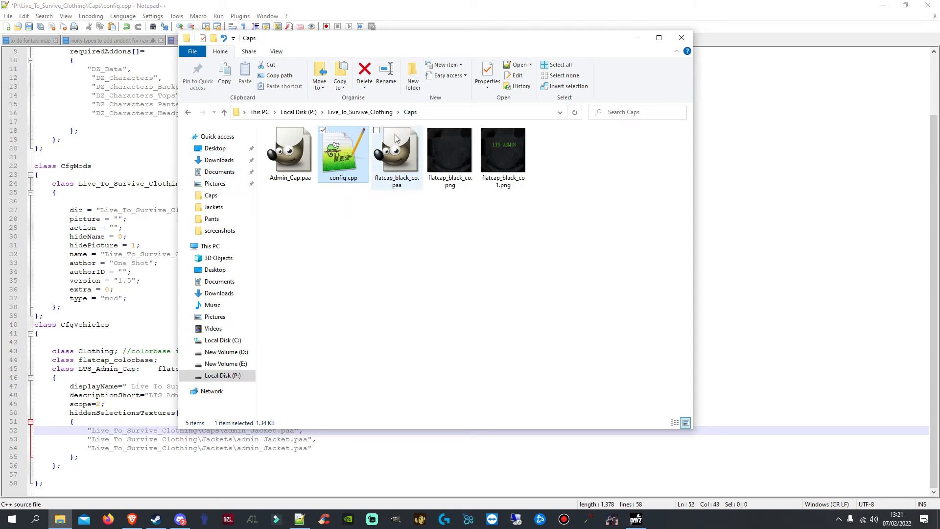
click(816, 185)
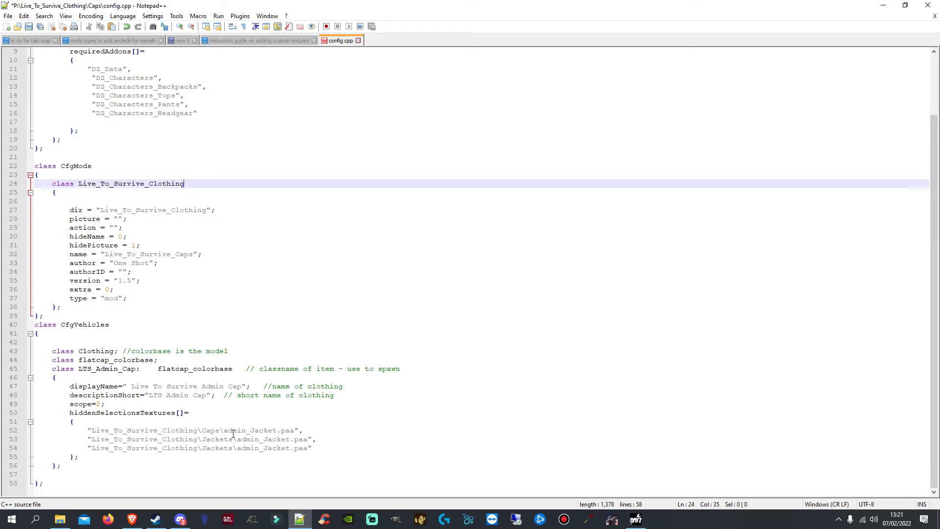
drag(225, 431, 275, 432)
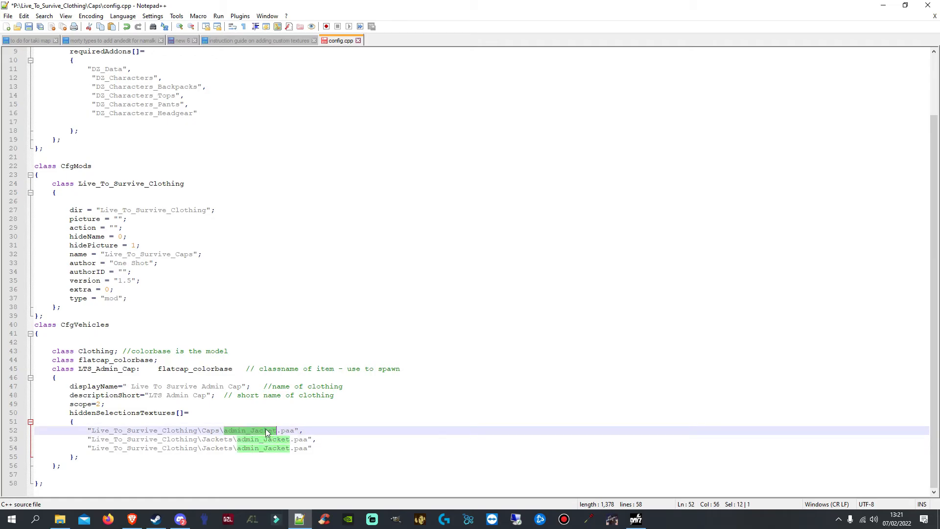
text(Admin_Cap)
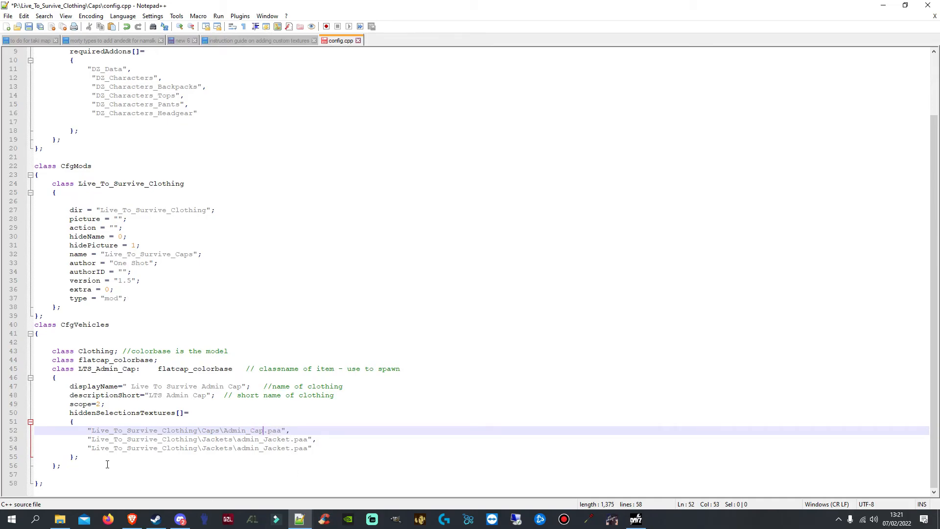
Copy Live_To_Survive_Clothing\Caps\Admin_Cap.paa from the first texture entry over the other two Jackets paths, keeping their existing .paa endings
drag(94, 436, 276, 433)
key(ctrl+c)
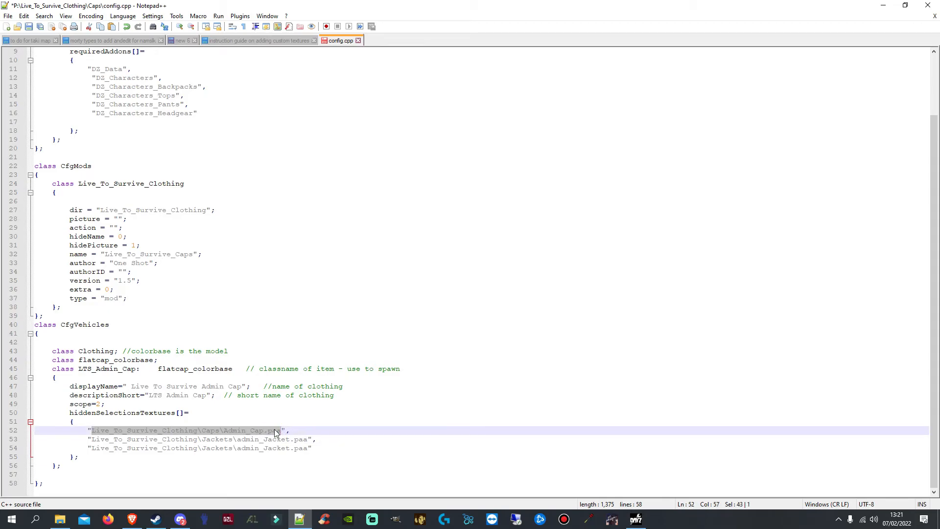
click(96, 439)
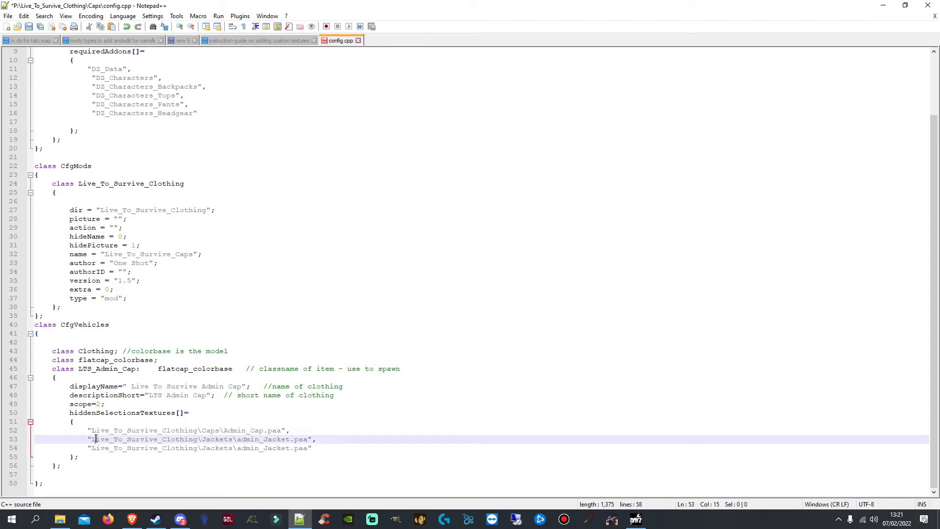
drag(93, 439, 289, 440)
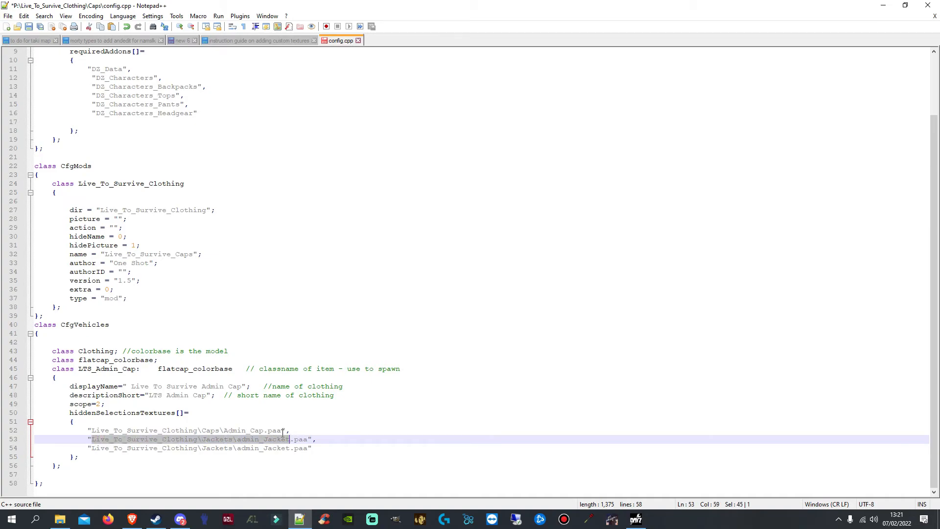
key(ctrl+v)
drag(91, 448, 287, 449)
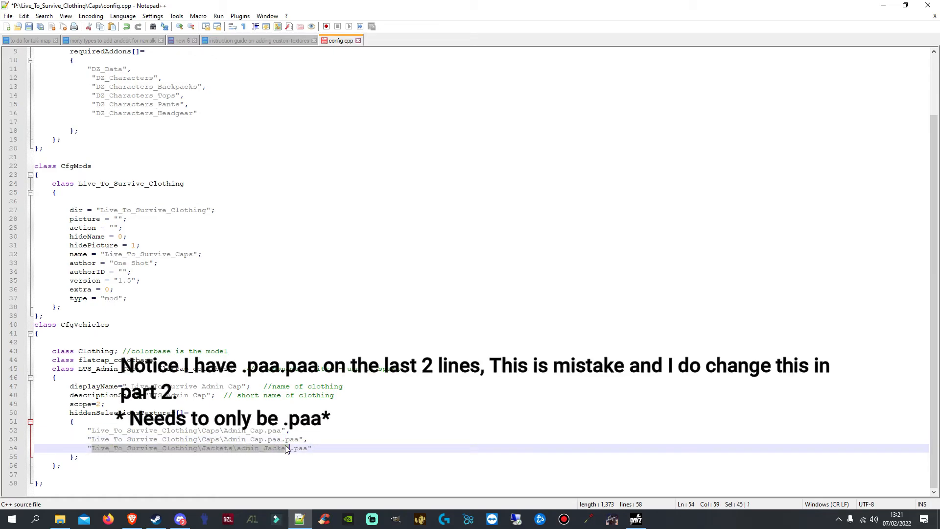
key(ctrl+v)
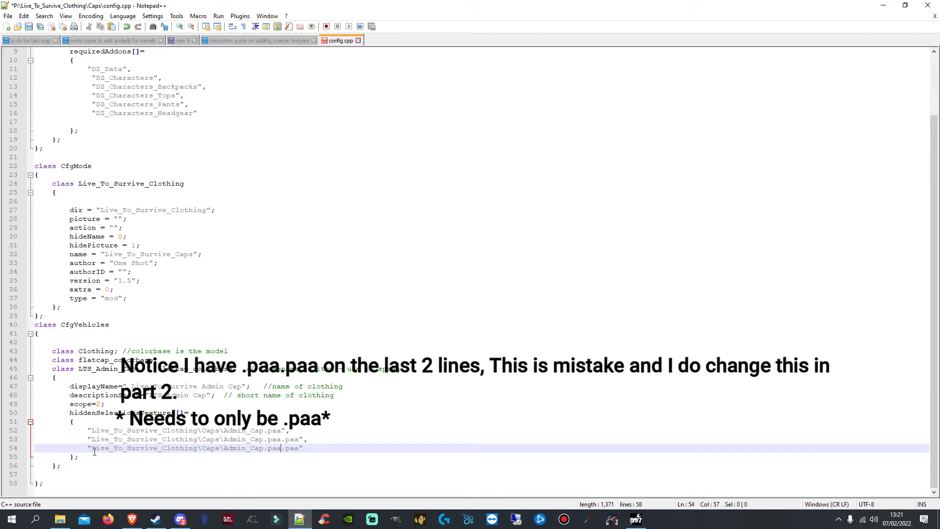
Check the folder and file name in the last texture path, save config.cpp and close Notepad++
drag(92, 451, 220, 449)
click(214, 455)
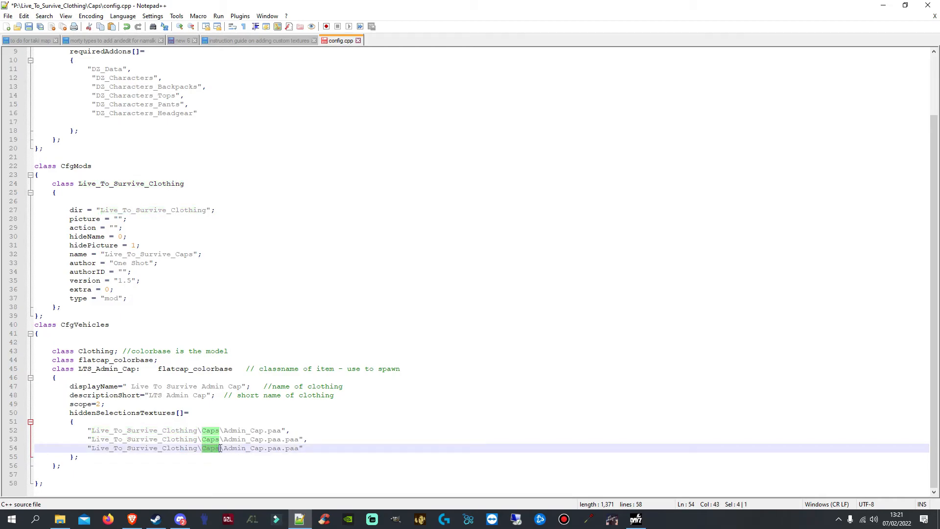
click(250, 457)
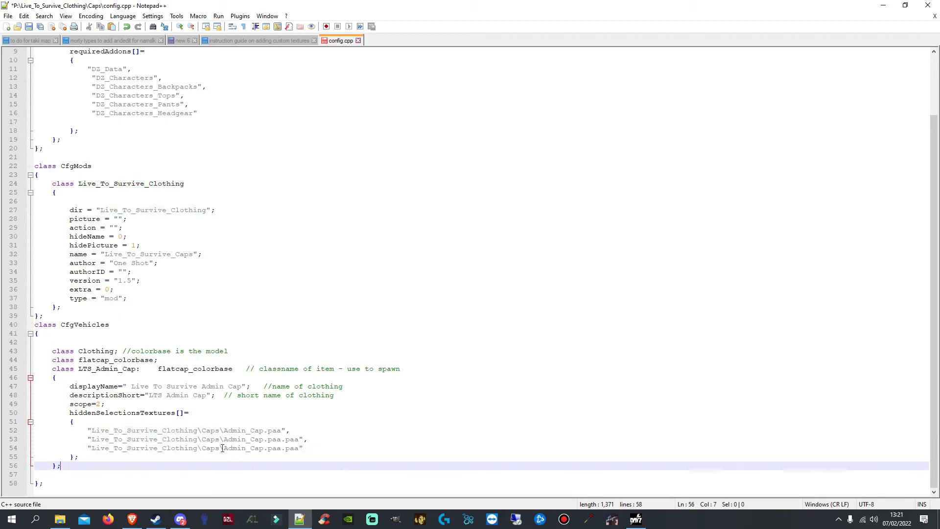
drag(223, 448, 302, 449)
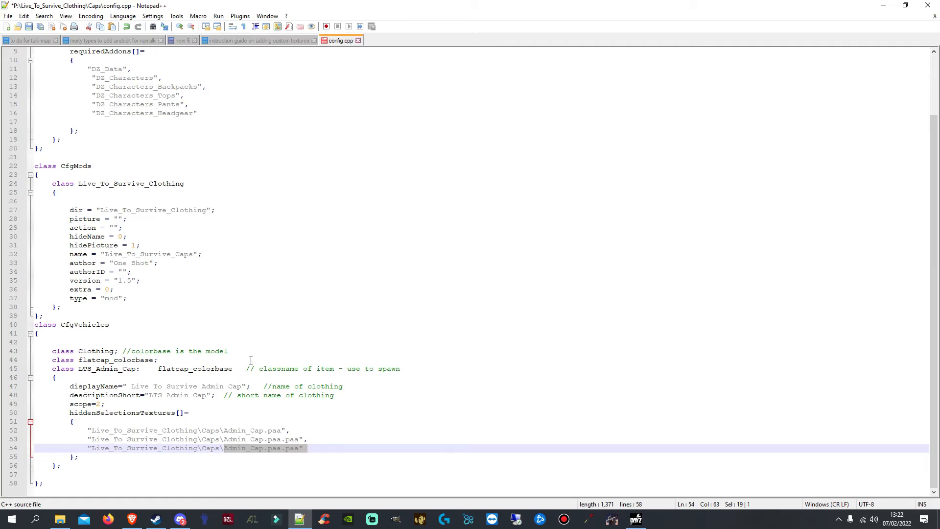
click(30, 29)
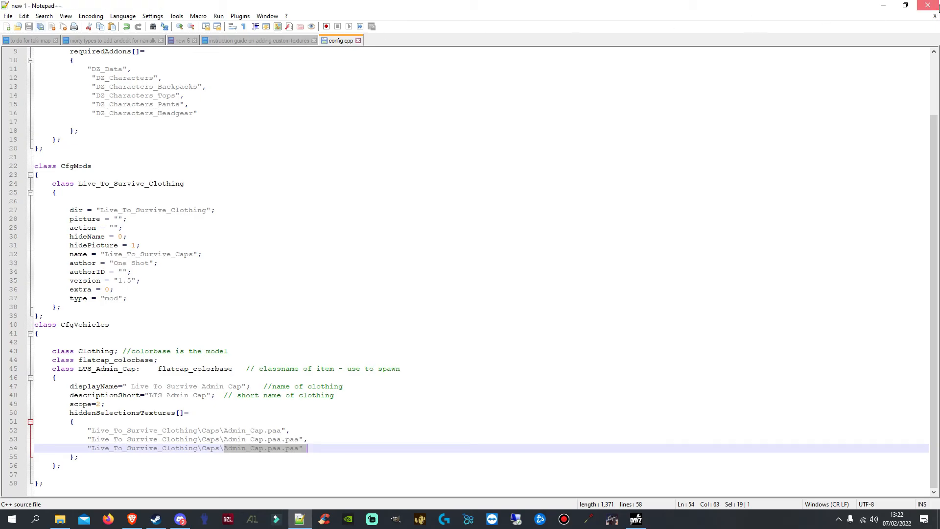
click(927, 5)
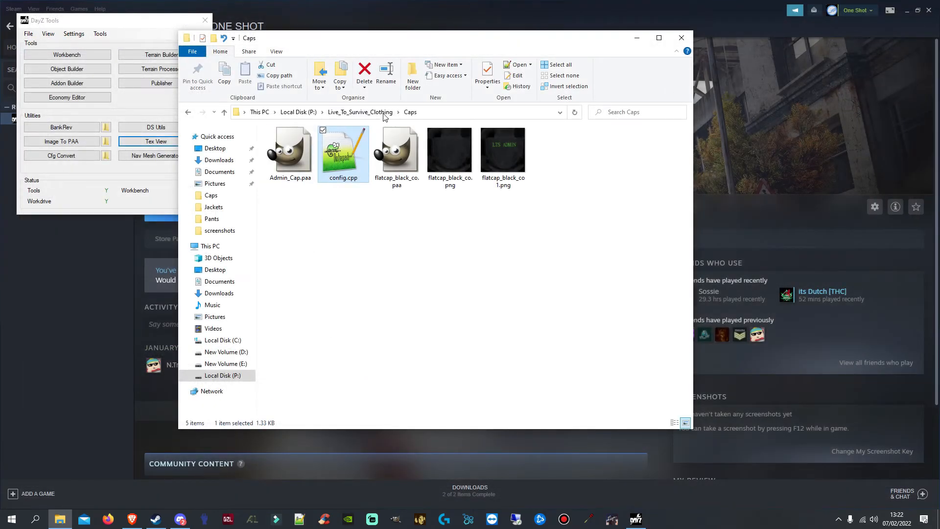
Return to the Caps folder from the P drive and inspect Admin_Cap.paa in DayZ Tools' Texture Viewer, closing the viewer when done
click(297, 112)
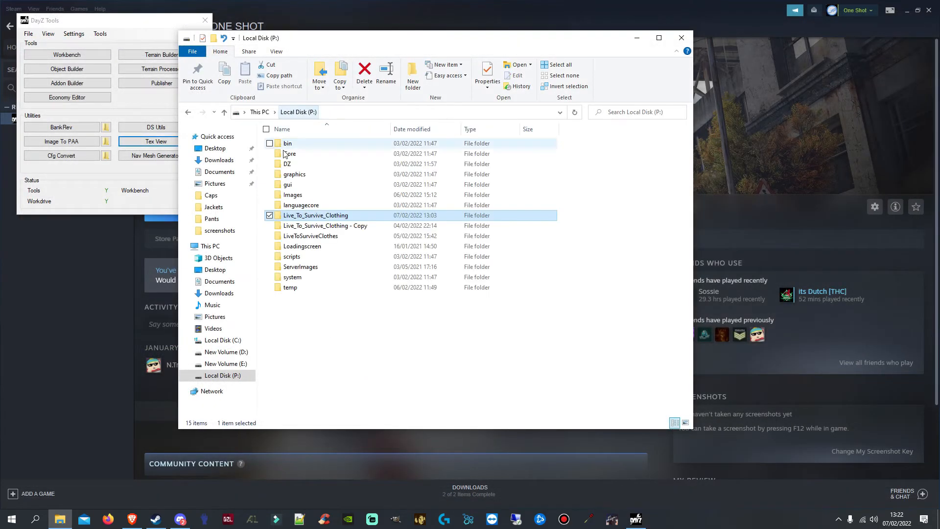
double_click(335, 215)
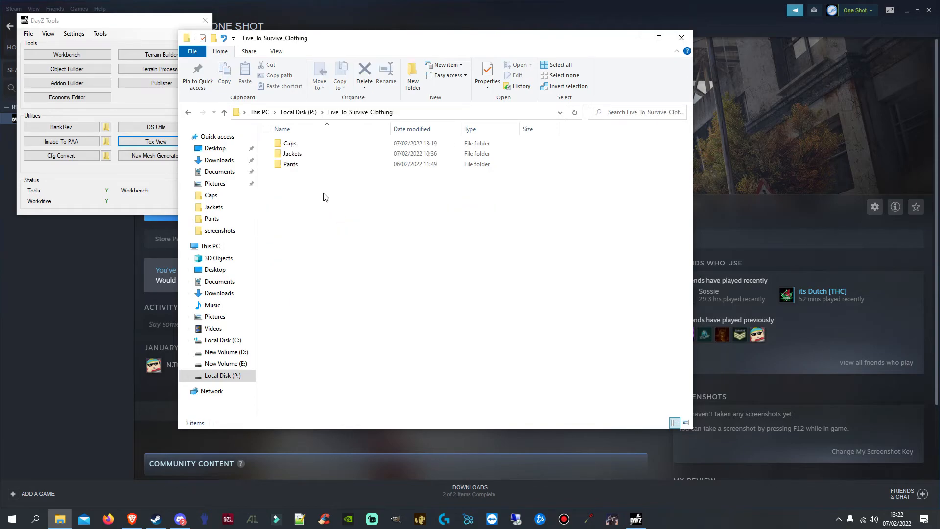
double_click(289, 144)
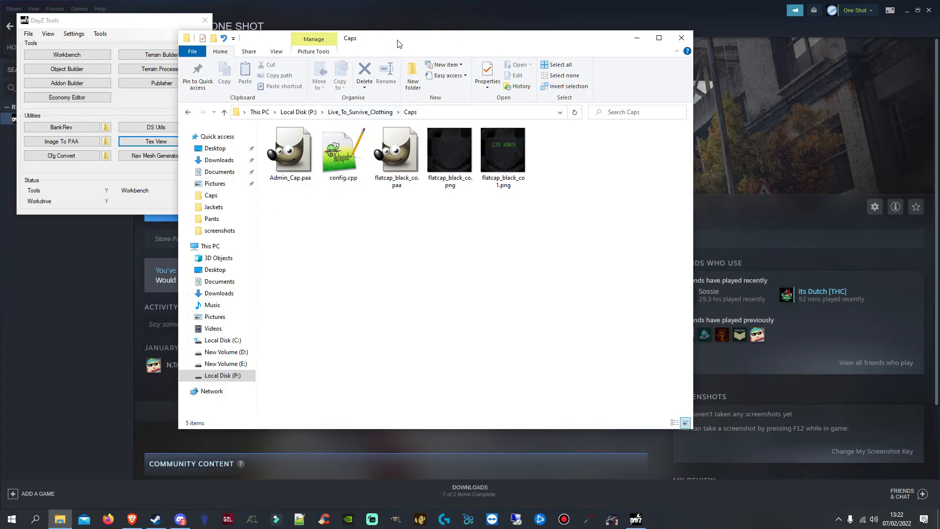
drag(399, 39, 520, 49)
click(156, 141)
drag(336, 104, 336, 269)
drag(412, 164, 334, 356)
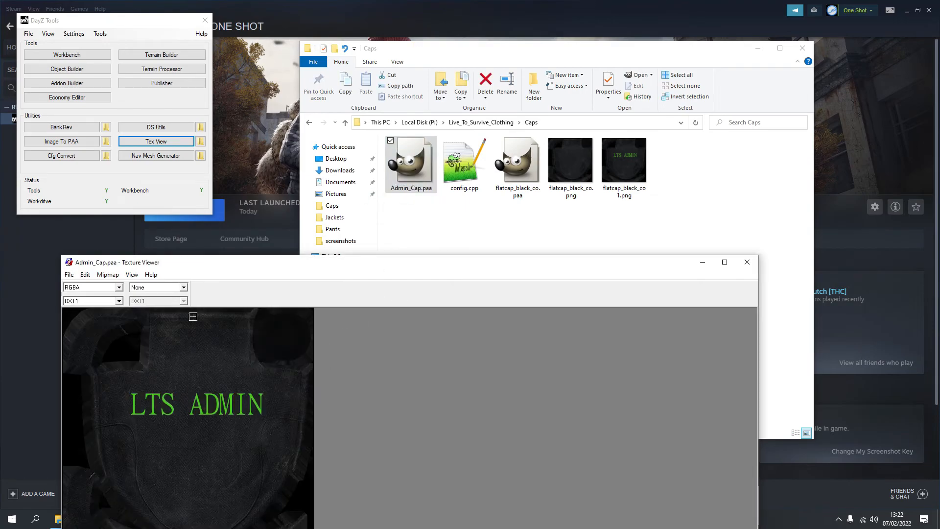
click(748, 262)
Go back to the root of the P drive and open the LiveToSurviveClothes folder
click(500, 123)
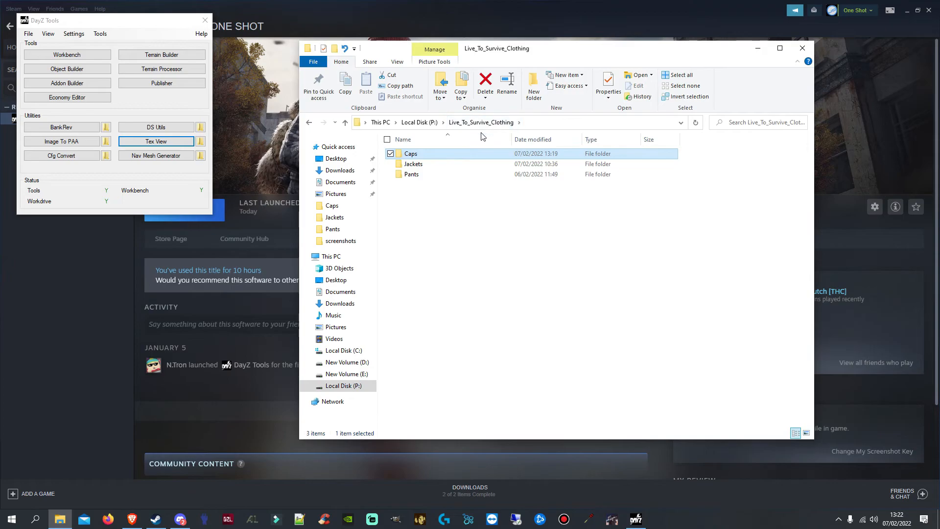
click(411, 122)
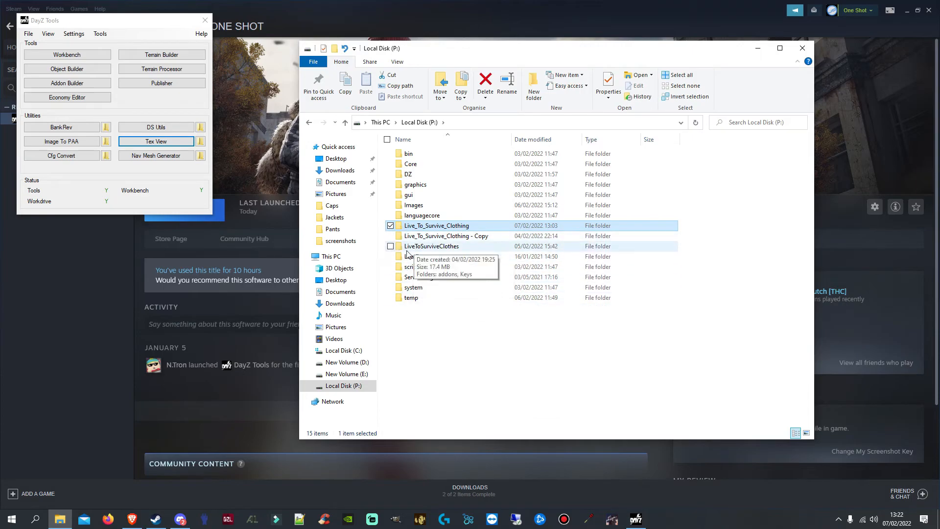
double_click(445, 247)
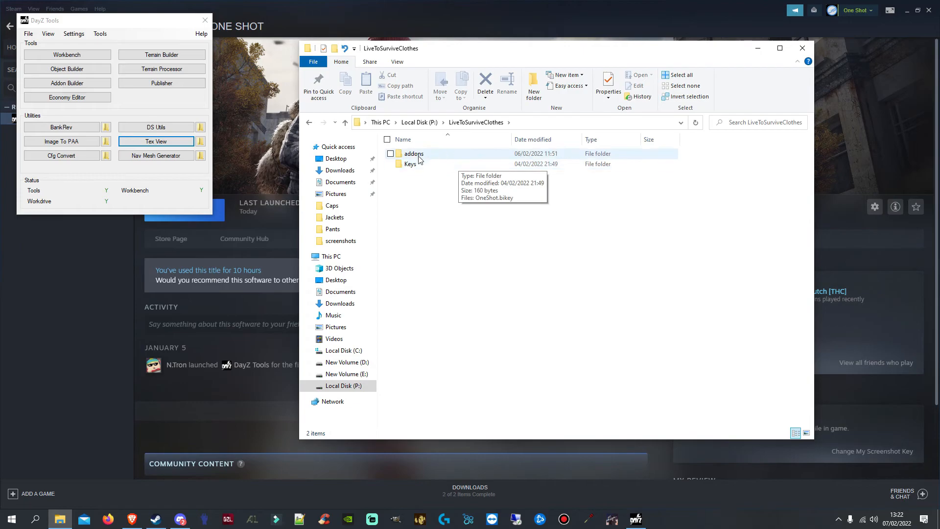
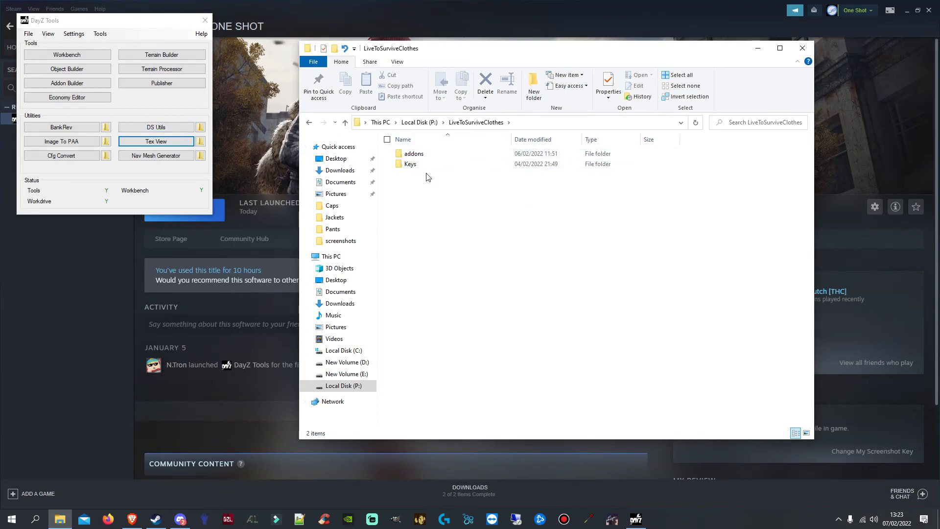
Launch DS Utils from DayZ Tools and minimize the Steam and browser windows to uncover the desktop
click(130, 142)
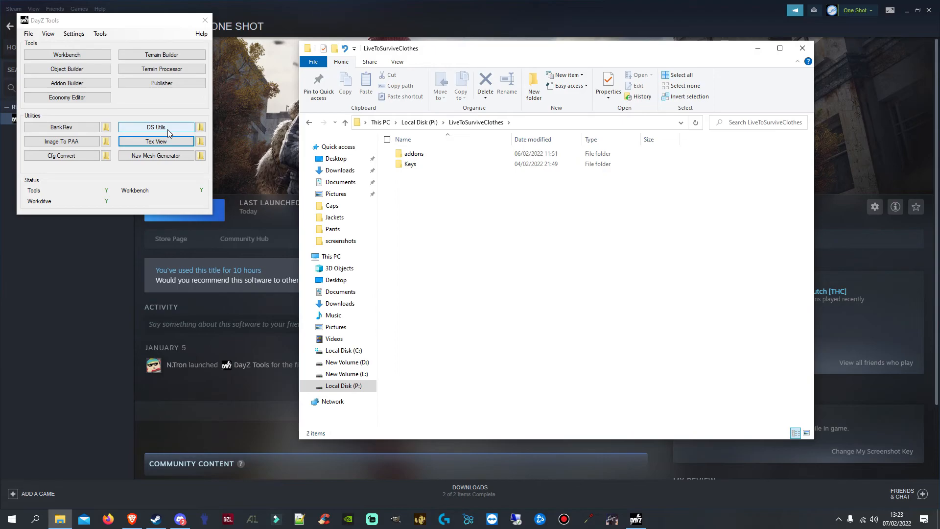
click(167, 128)
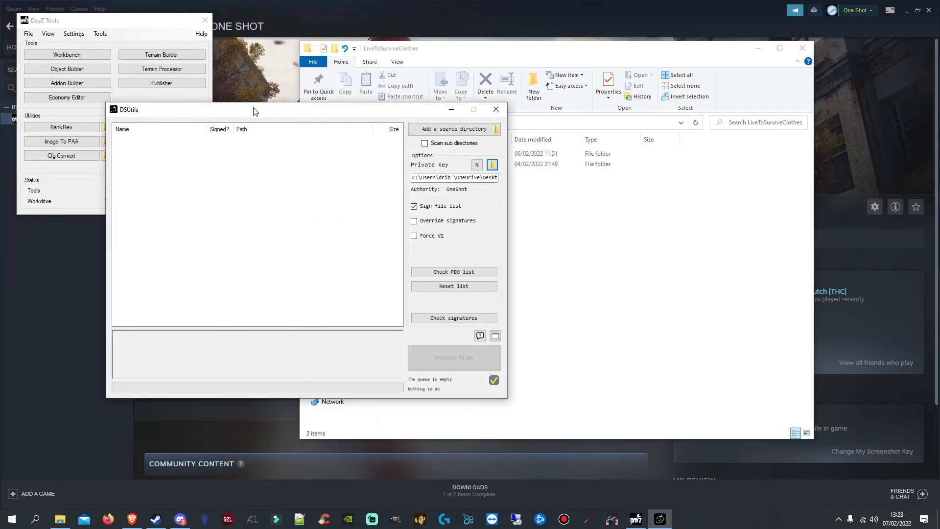
drag(254, 111, 217, 117)
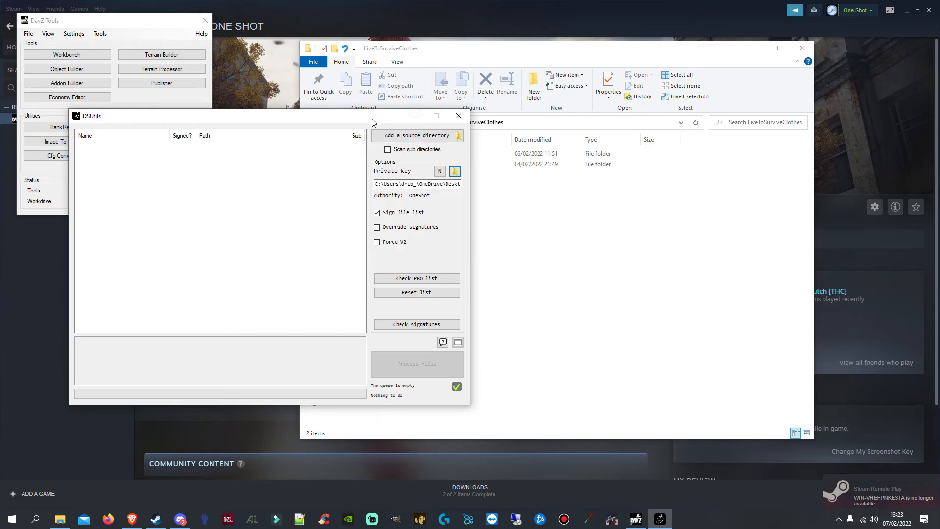
drag(374, 118, 328, 141)
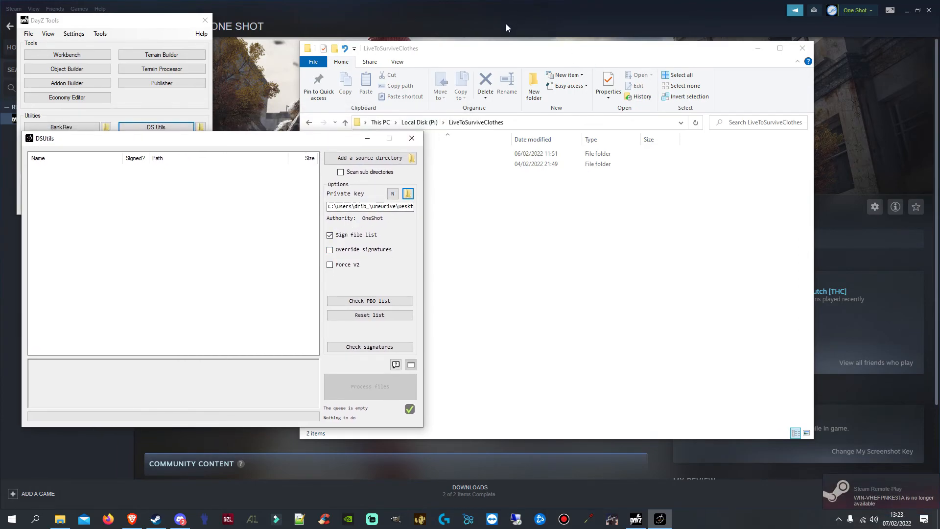
click(907, 11)
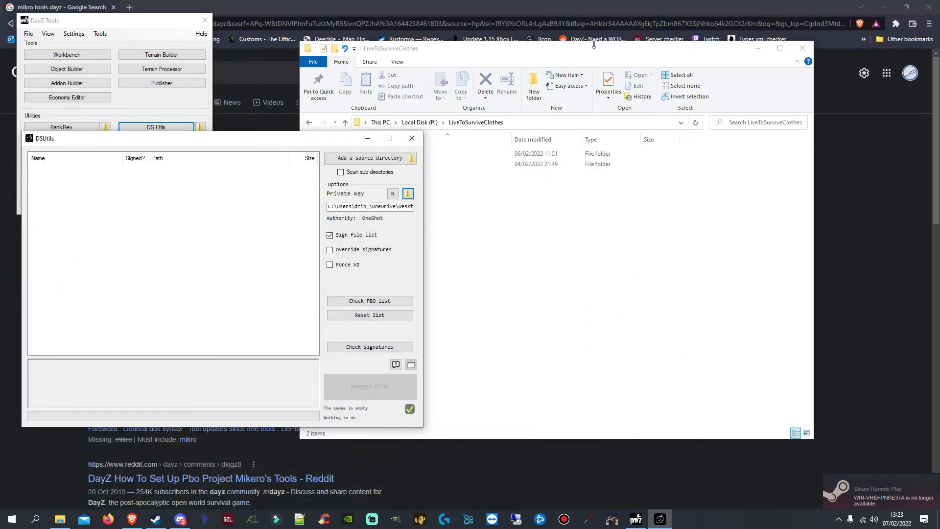
click(882, 7)
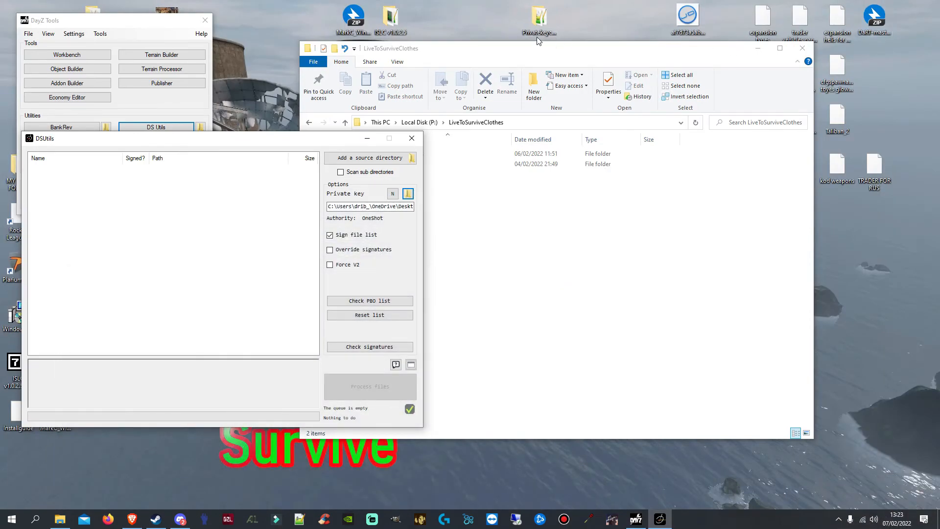
click(539, 32)
right_click(539, 32)
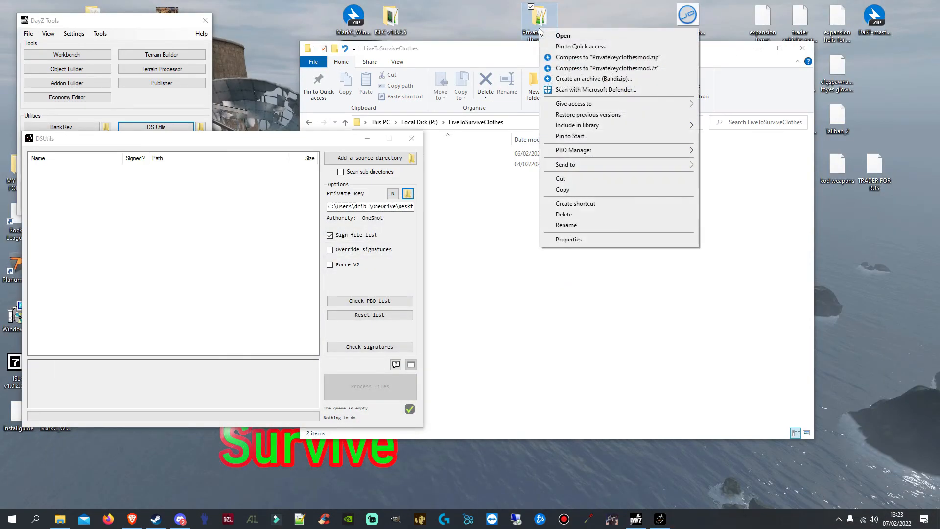
drag(541, 17, 548, 203)
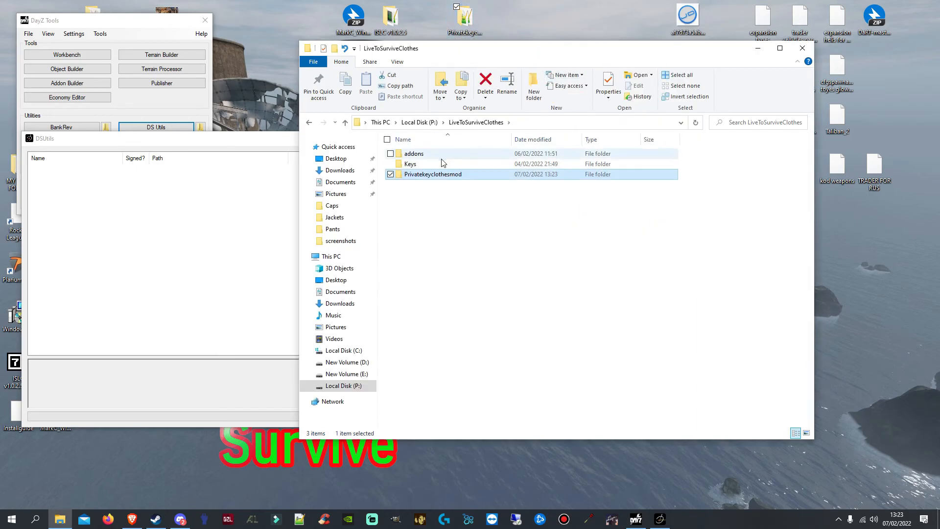
drag(452, 177, 537, 34)
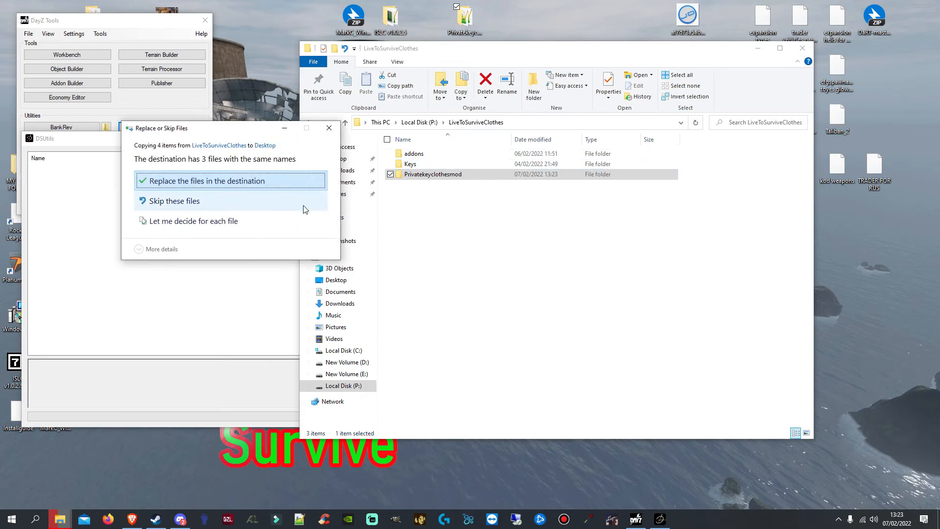
click(197, 180)
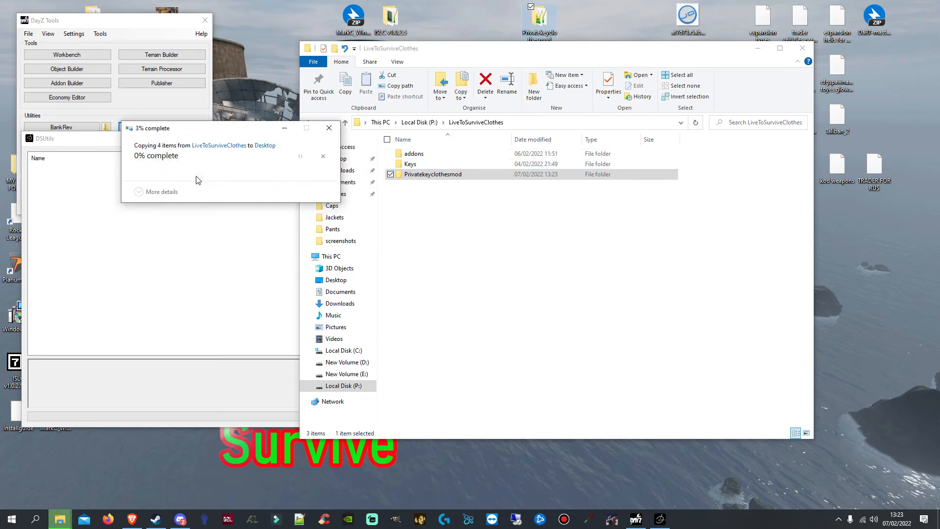
right_click(451, 178)
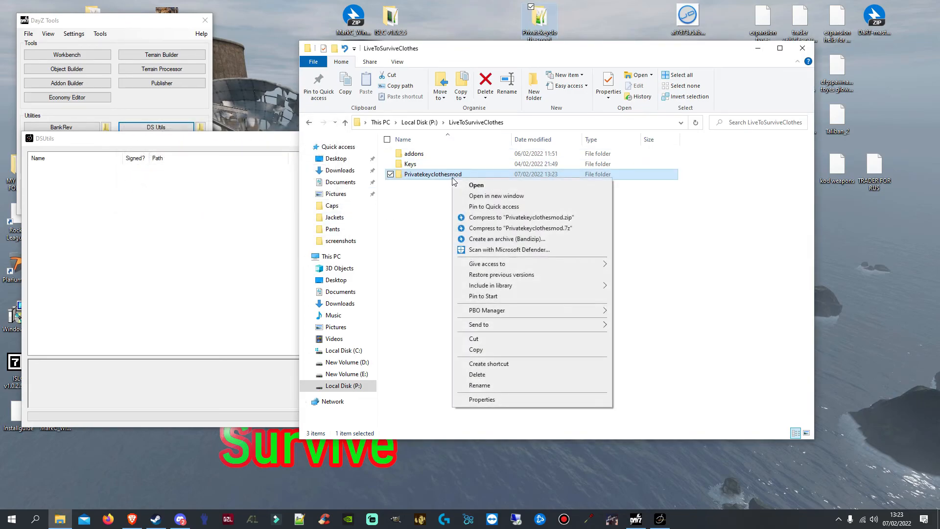
click(466, 375)
click(492, 293)
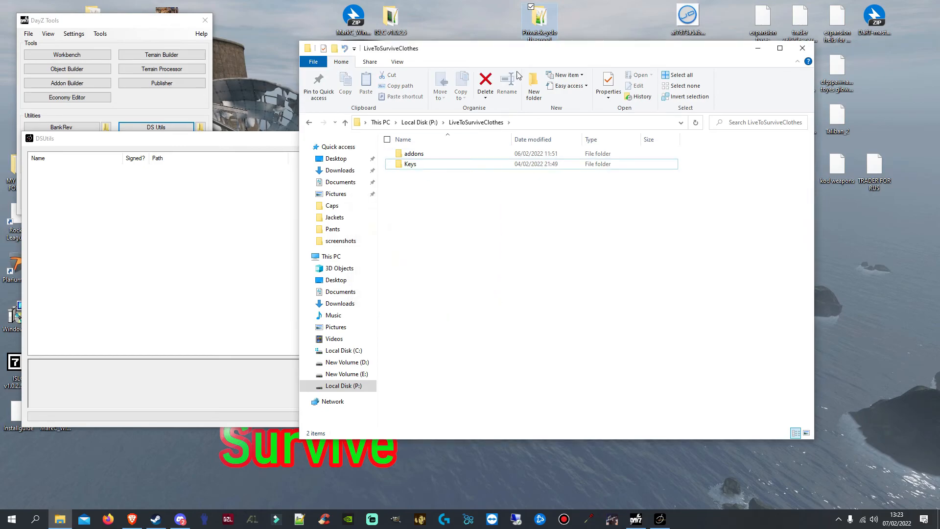
Open the Privatekeyclothesmod folder on the desktop, look over the OneShot key files and close the folder
drag(525, 53, 522, 229)
drag(539, 22, 539, 90)
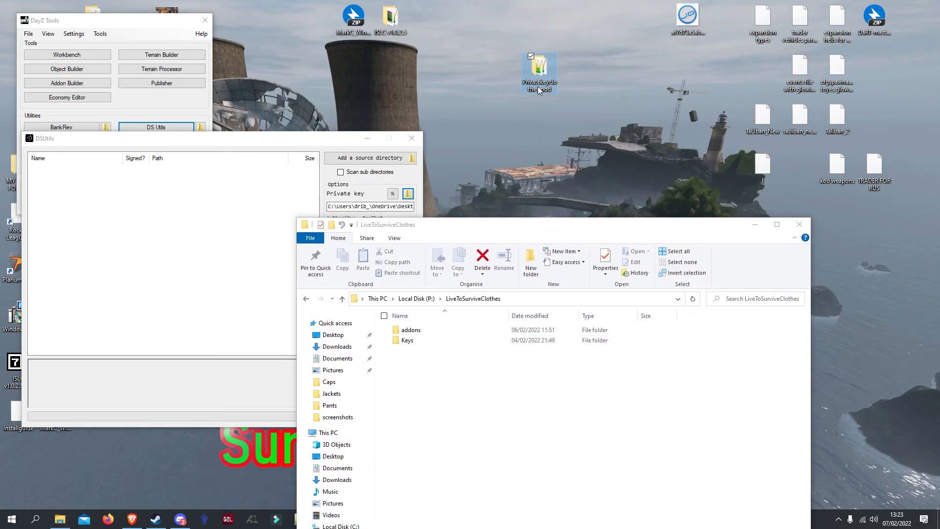
mouse_move(542, 91)
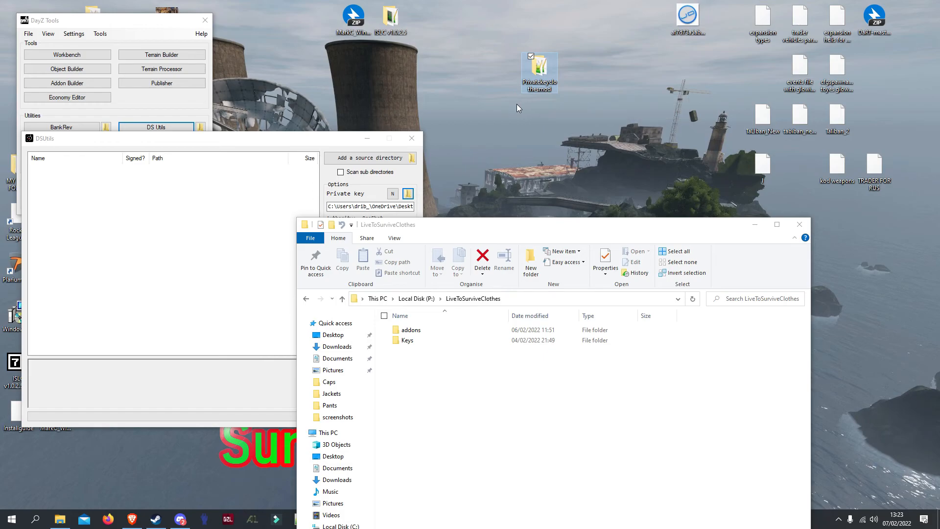
drag(538, 71, 531, 42)
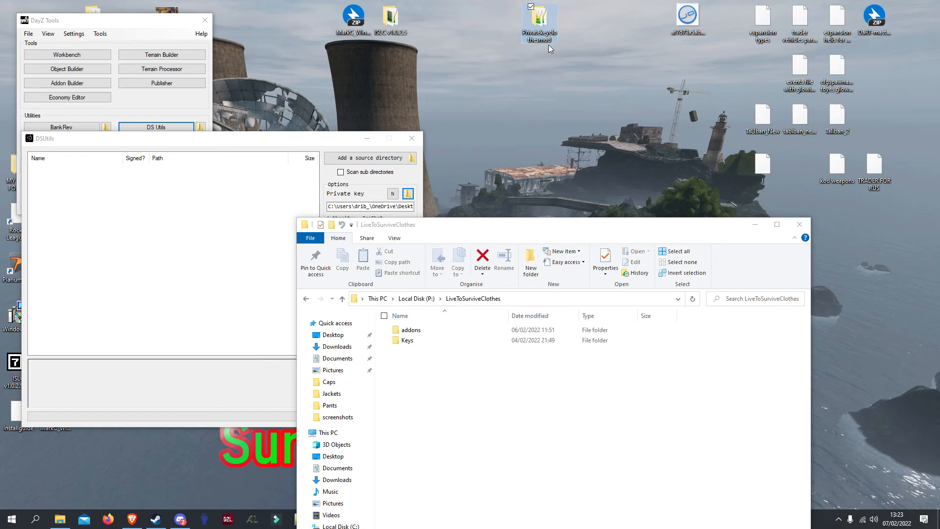
double_click(549, 31)
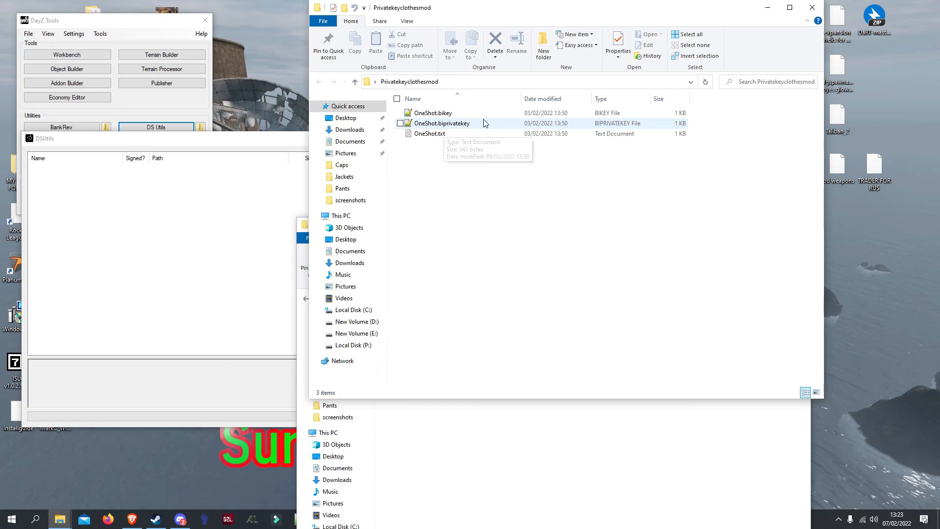
click(812, 8)
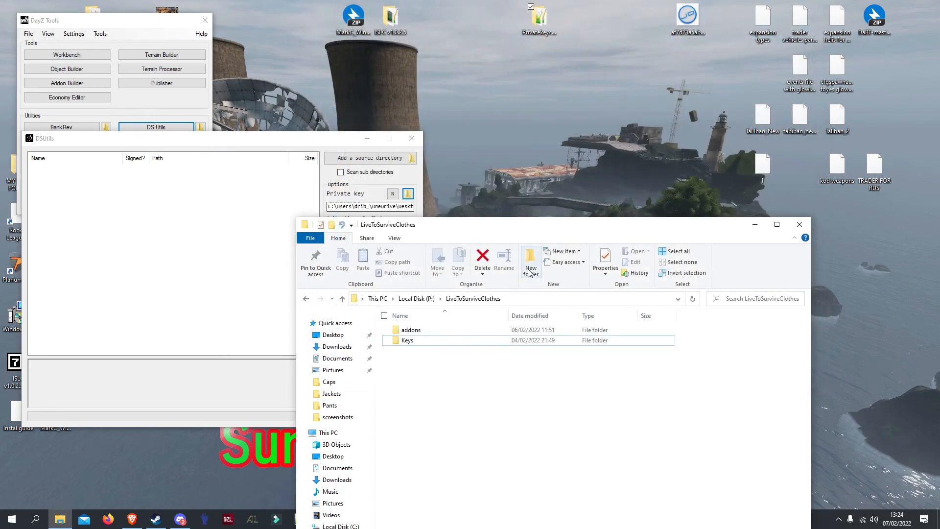
Browse to the desktop's Privatekeyclothesmod folder from the DSUtils private key picker and cancel without choosing a key
drag(511, 232, 565, 177)
click(186, 197)
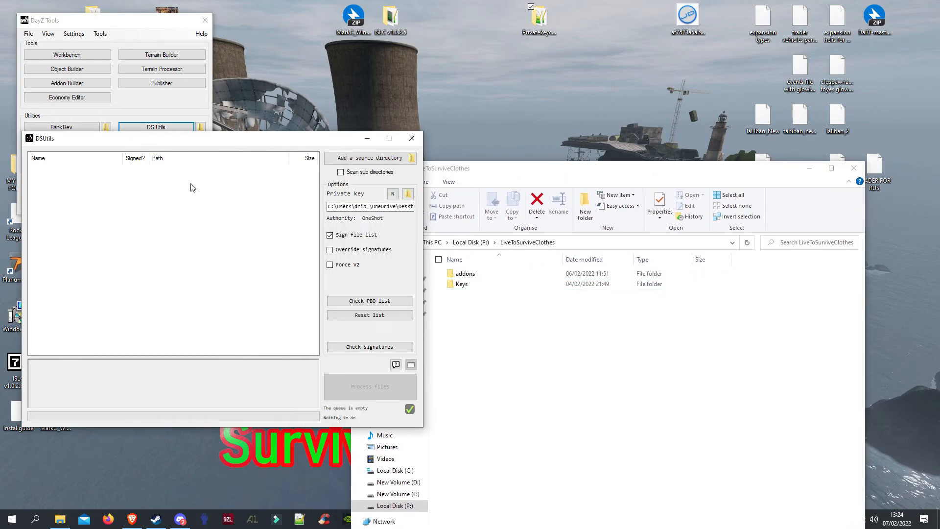
drag(246, 141, 270, 97)
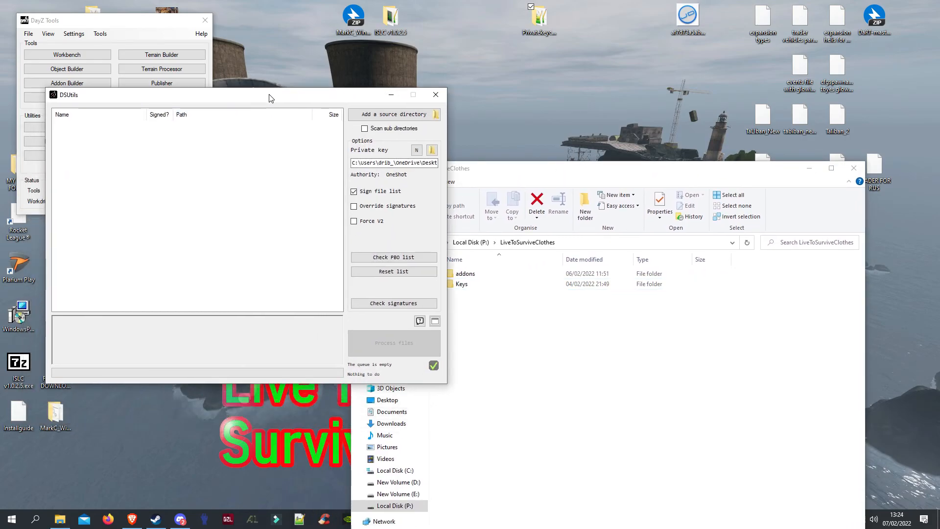
click(433, 151)
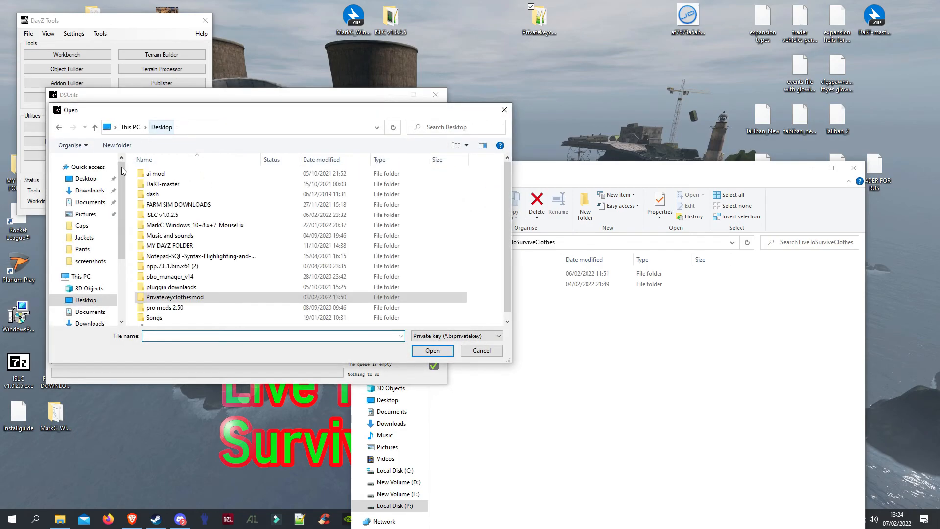
click(190, 297)
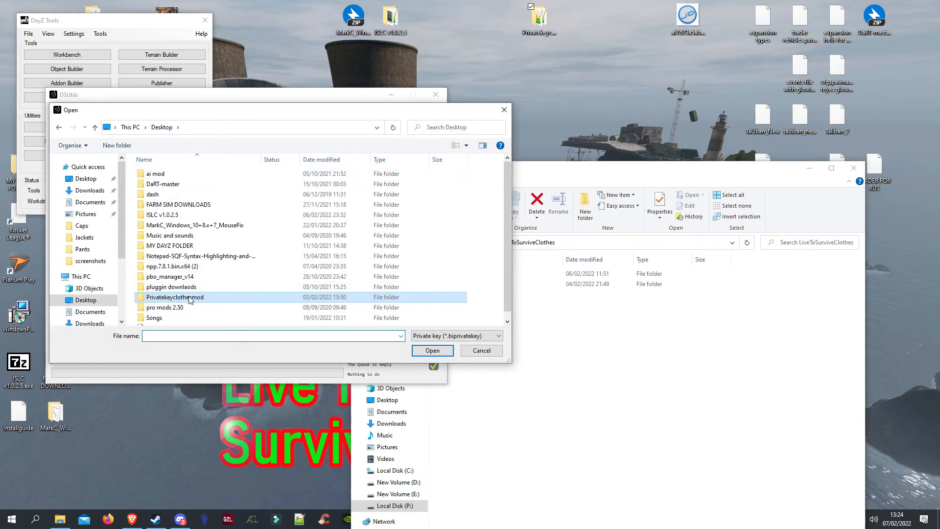
click(429, 350)
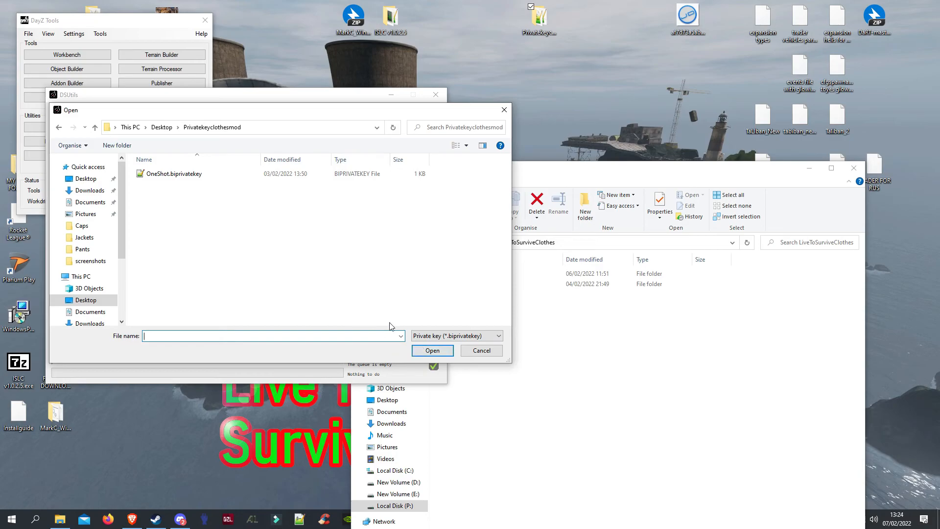
click(469, 351)
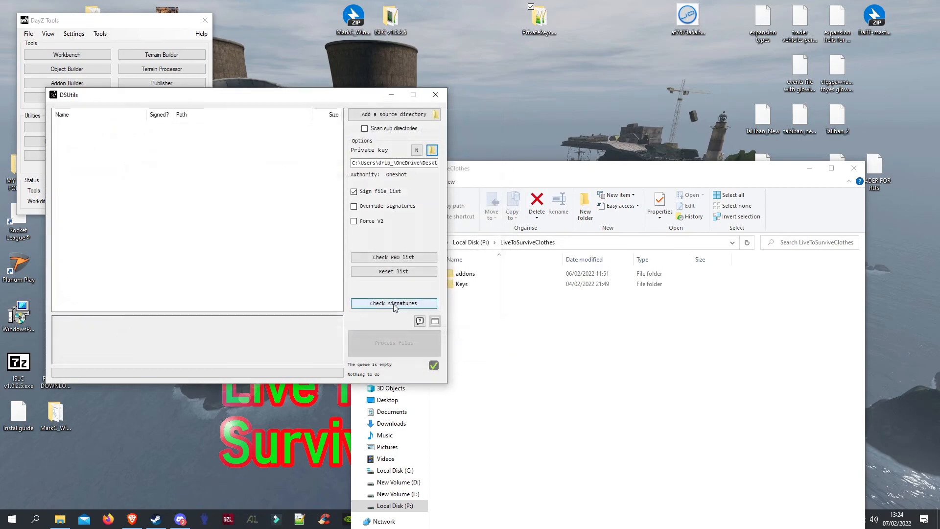
Open key creation in DSUtils and compare its authority name with the key file names in the Privatekeyclothesmod folder
click(417, 151)
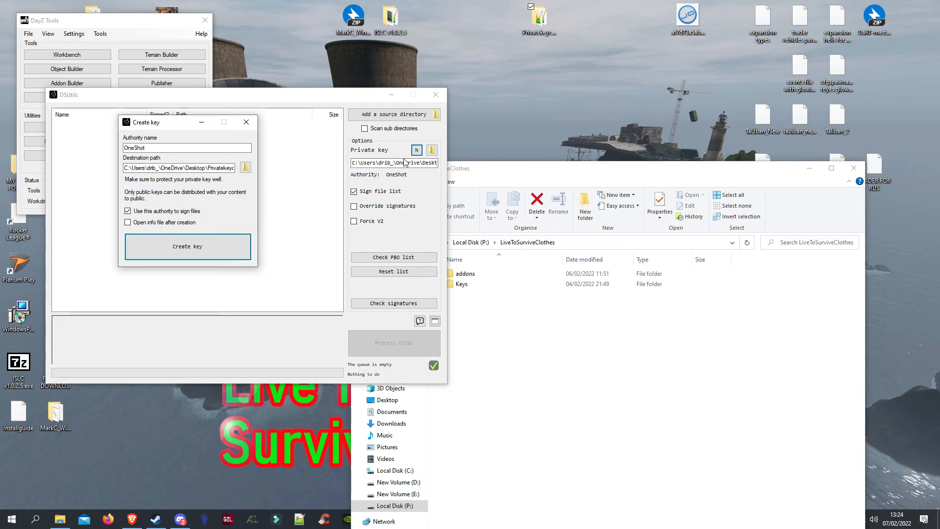
drag(163, 147, 134, 145)
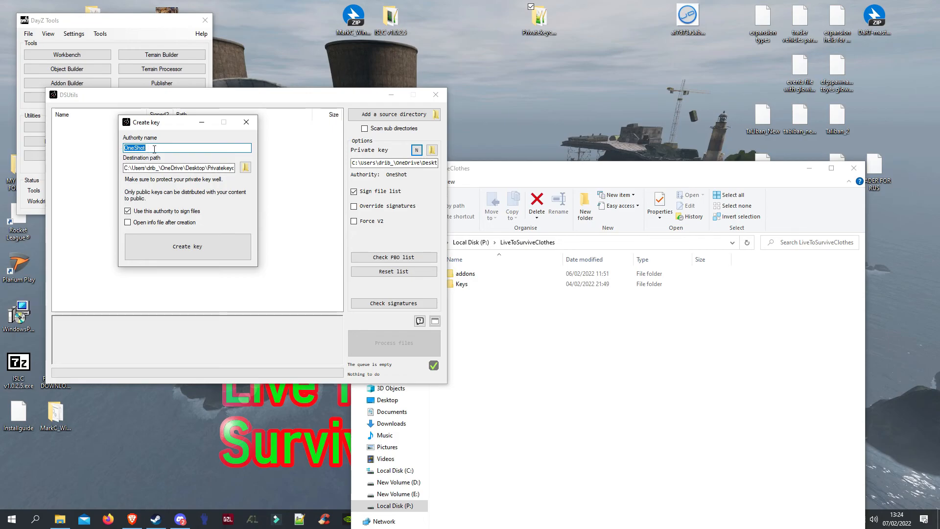
double_click(537, 21)
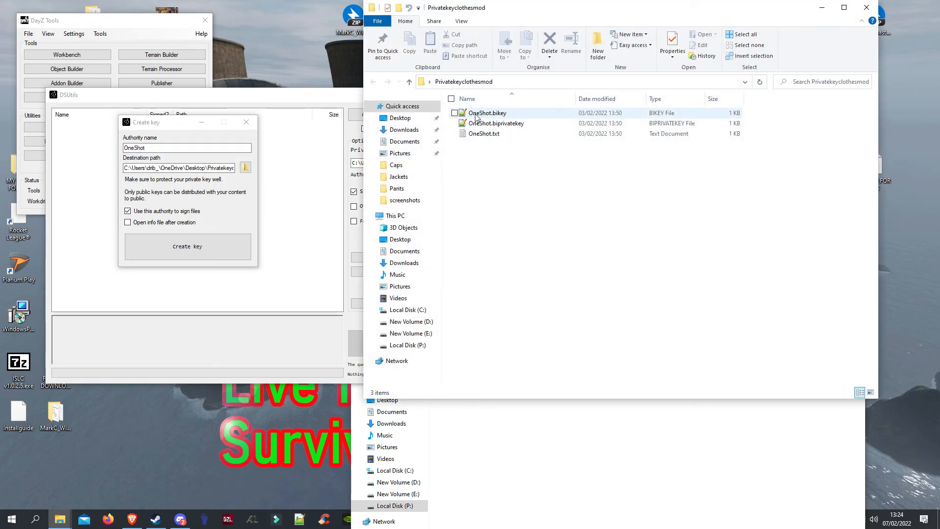
click(866, 8)
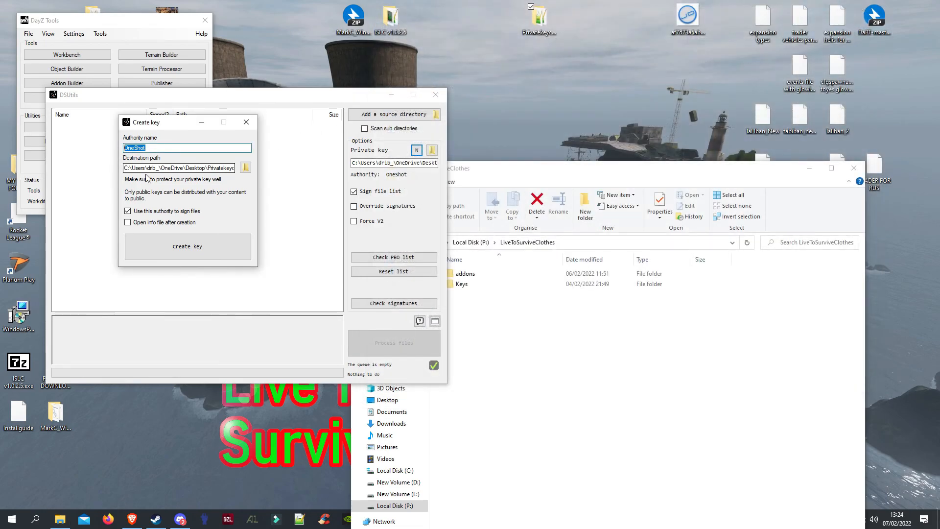
Choose the desktop's Privatekeyclothesmod folder as the new key's destination, but close the dialog without creating the key
click(245, 167)
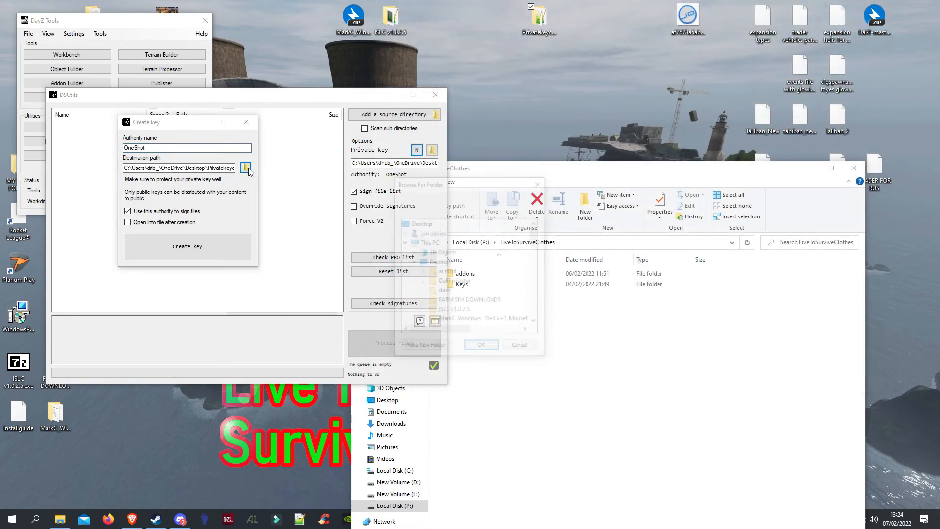
scroll(474, 280, down, 5)
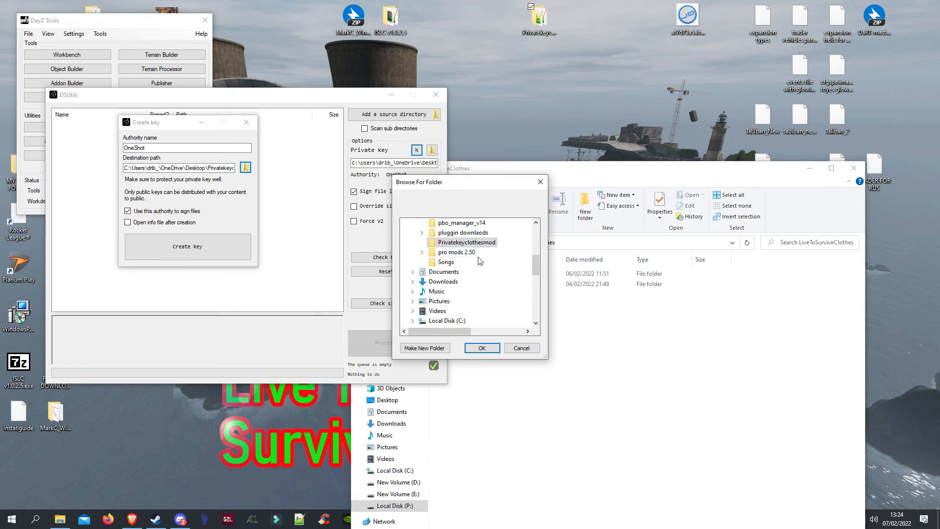
click(470, 243)
click(482, 348)
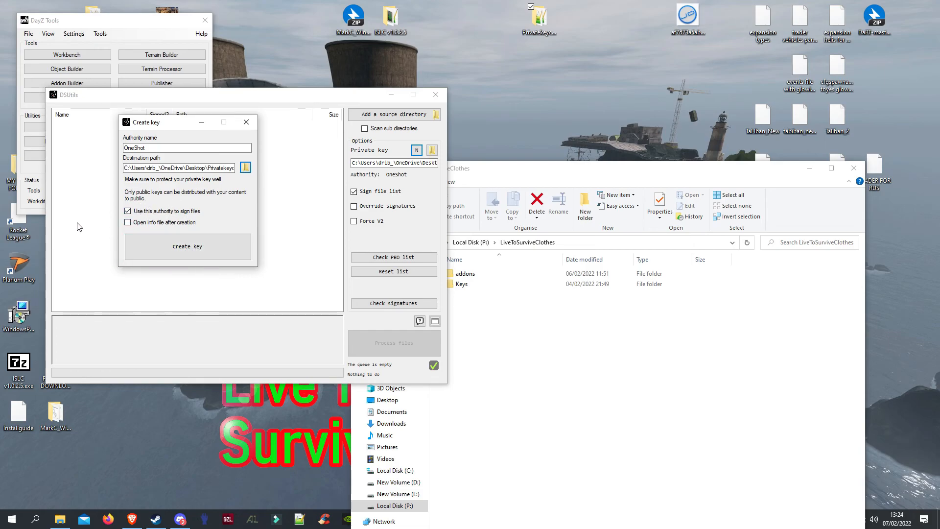
click(256, 122)
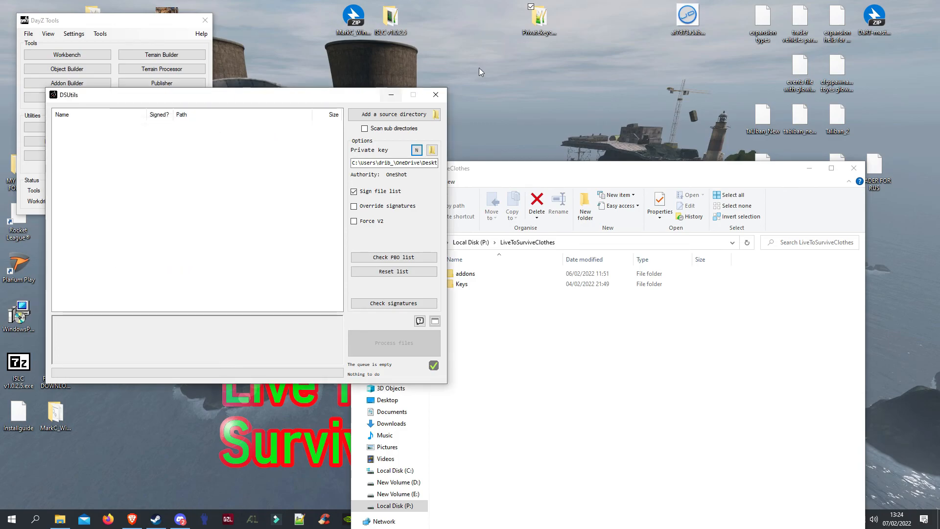
Look over the files in Privatekeyclothesmod again, close that folder and bring the LiveToSurviveClothes window forward
double_click(539, 18)
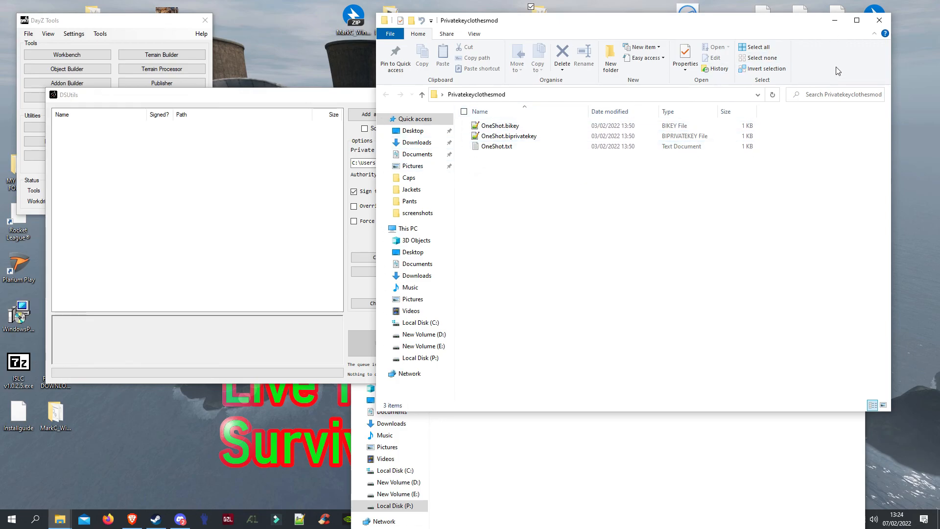
click(887, 27)
drag(252, 98, 206, 67)
click(507, 169)
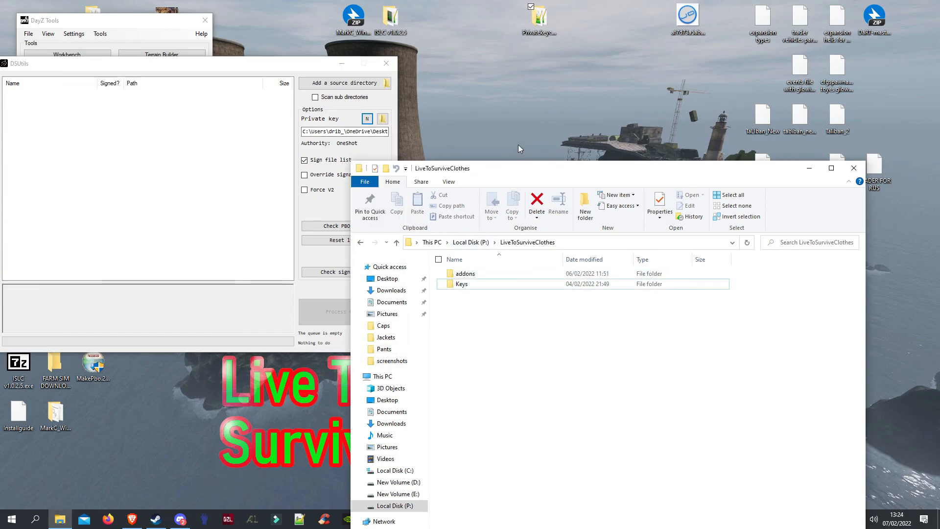
Go to the root of the P drive and open the Keys folder inside LiveToSurviveClothes
click(471, 242)
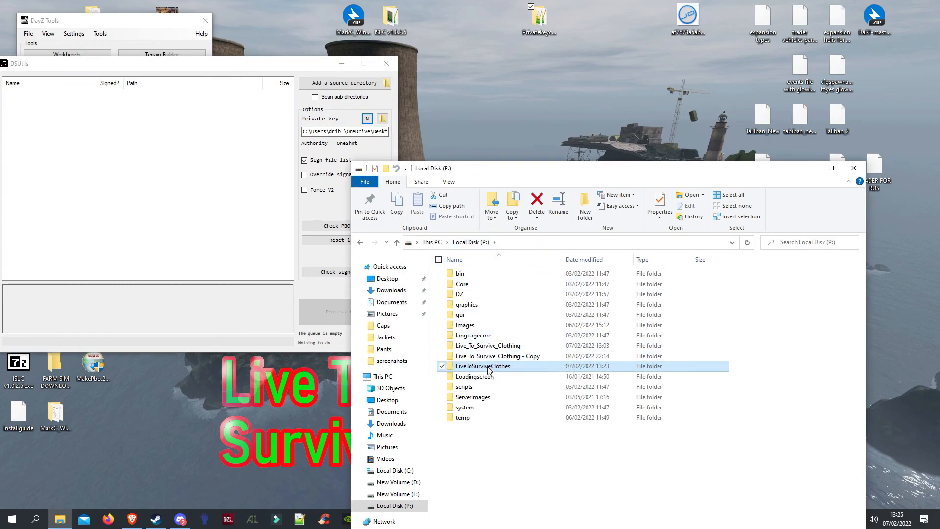
double_click(479, 368)
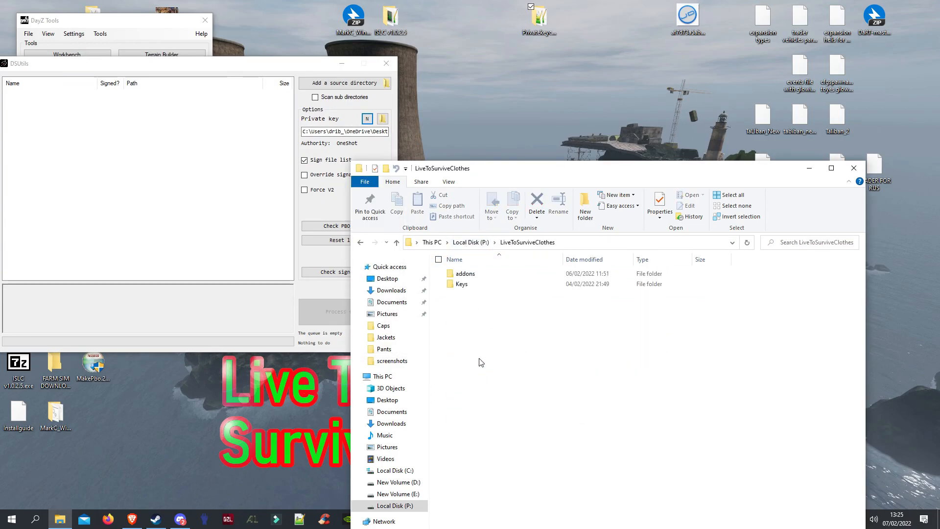
double_click(463, 284)
Compare OneShot.bikey in Privatekeyclothesmod with the contents of the mod's Keys folder, and close Privatekeyclothesmod
drag(520, 175, 617, 175)
click(539, 29)
double_click(539, 31)
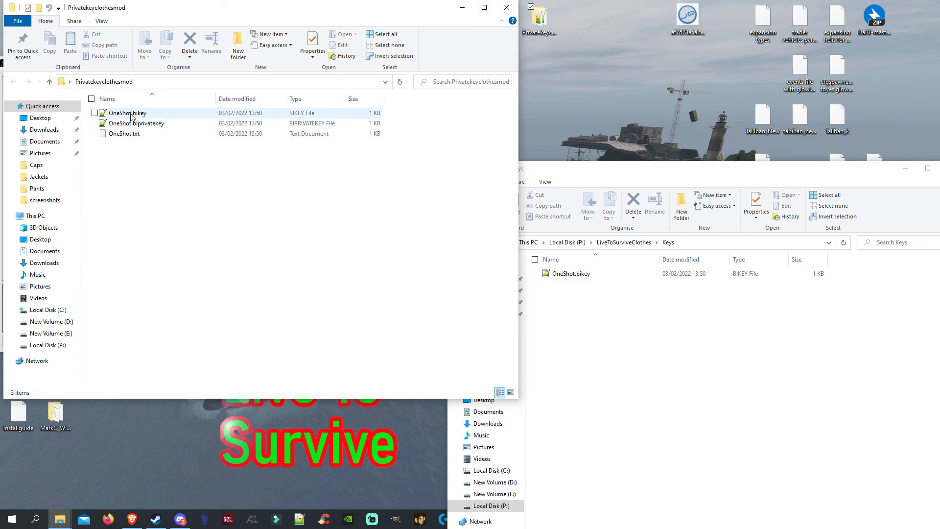
drag(130, 116, 205, 228)
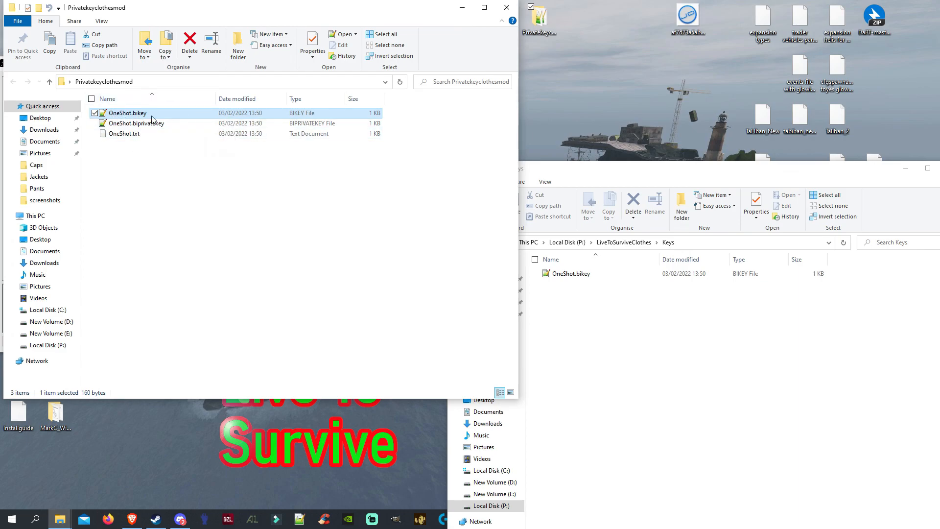
click(507, 8)
drag(632, 177, 482, 113)
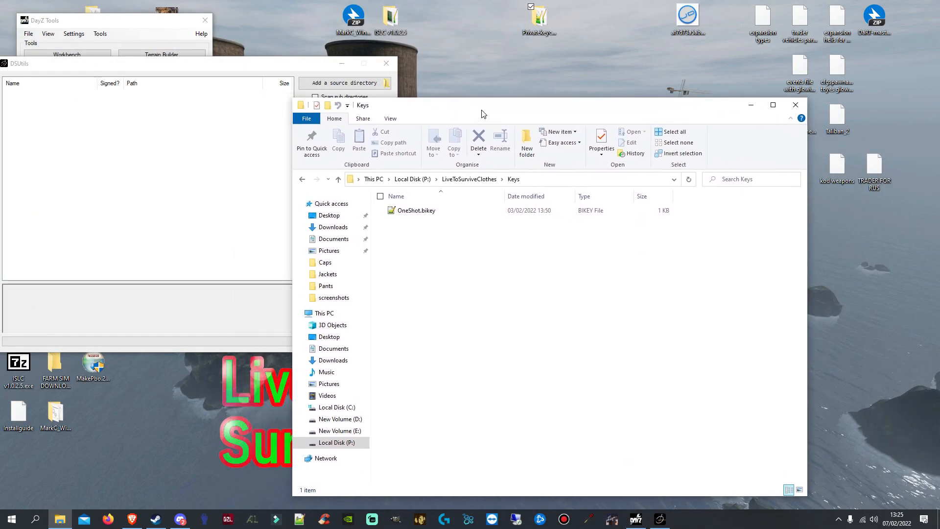